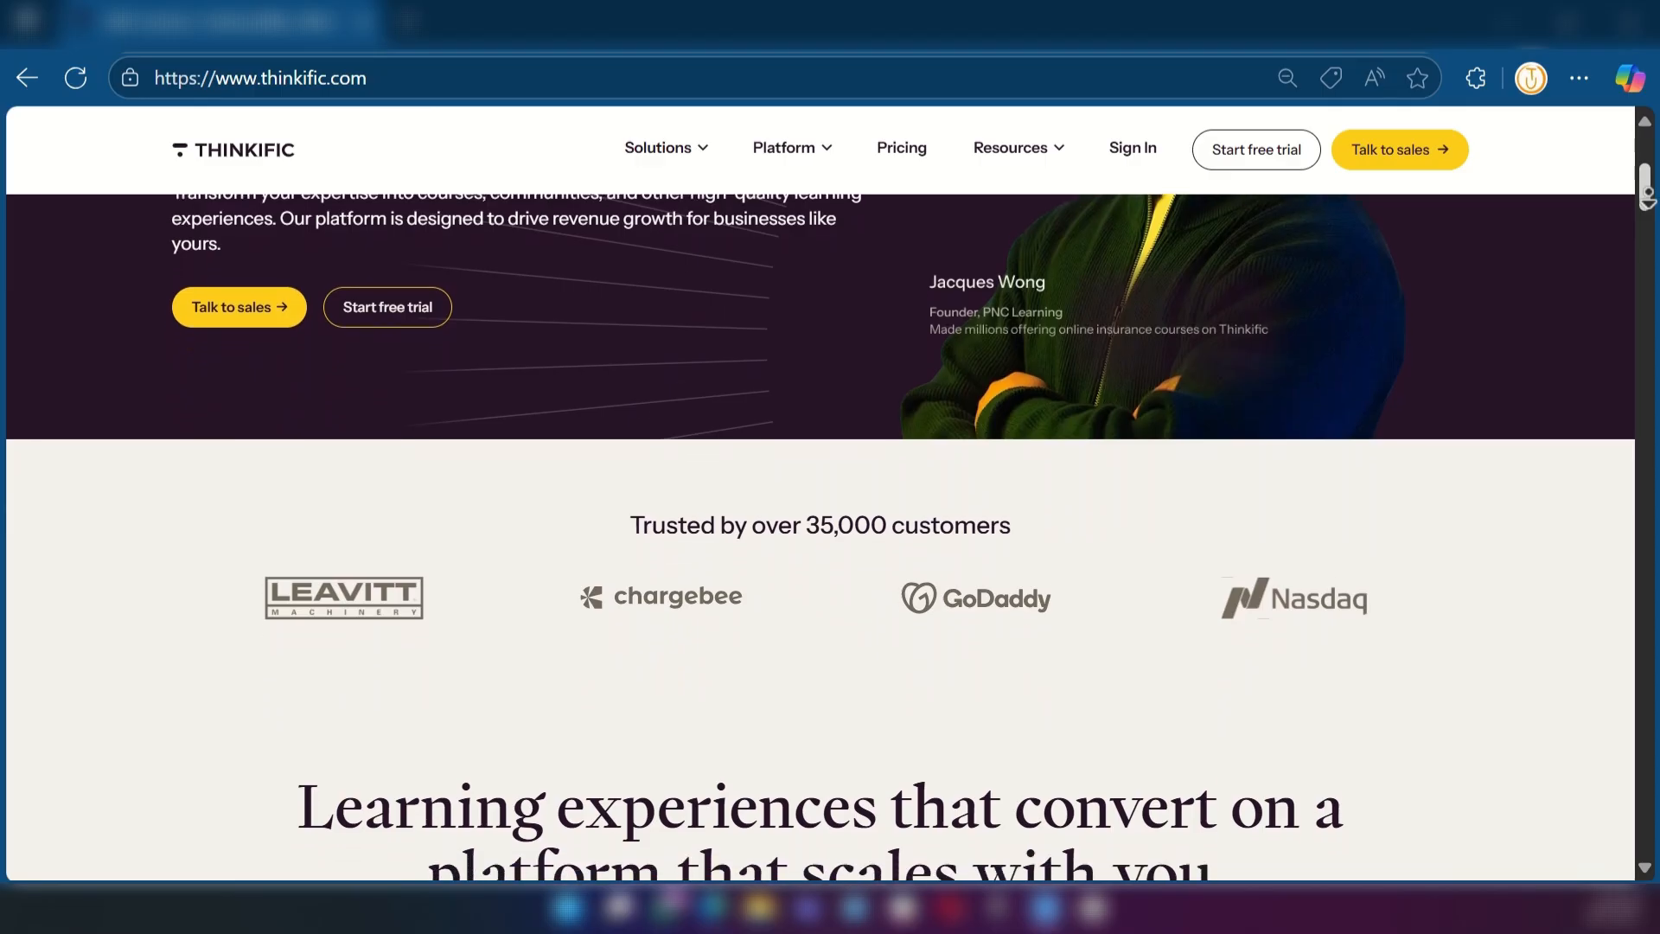
# Look through the Thinkific homepage, covering its customers, platform benefits and the learning products section
pyautogui.scroll(-2, 821, 493)
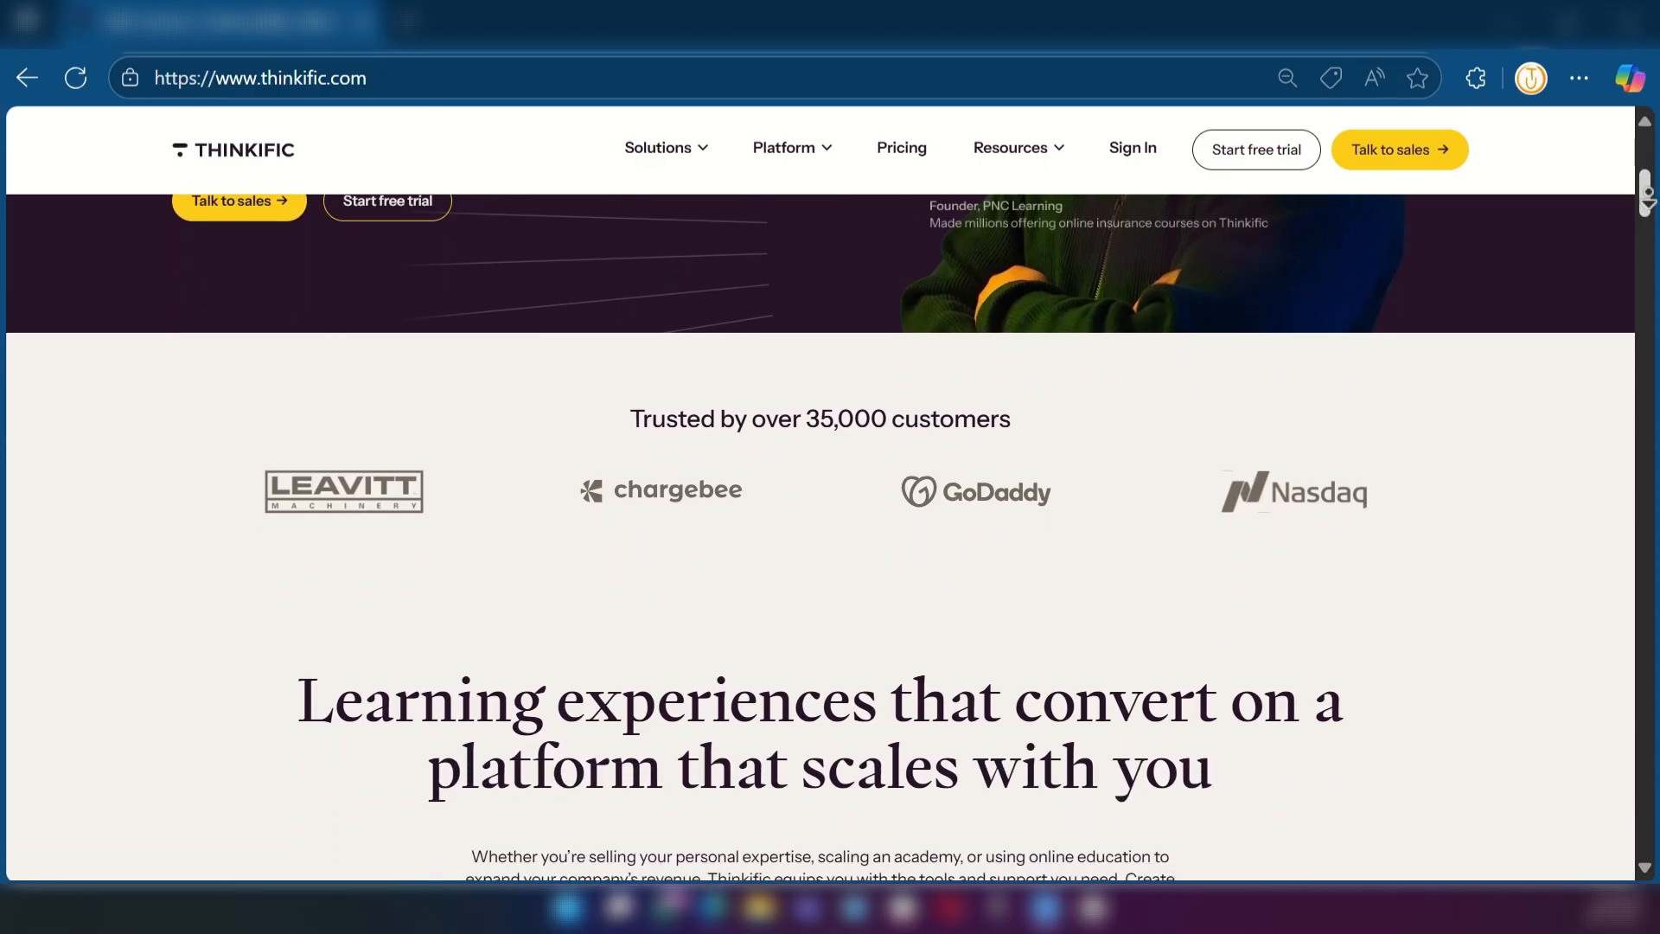
pyautogui.scroll(-1, 821, 493)
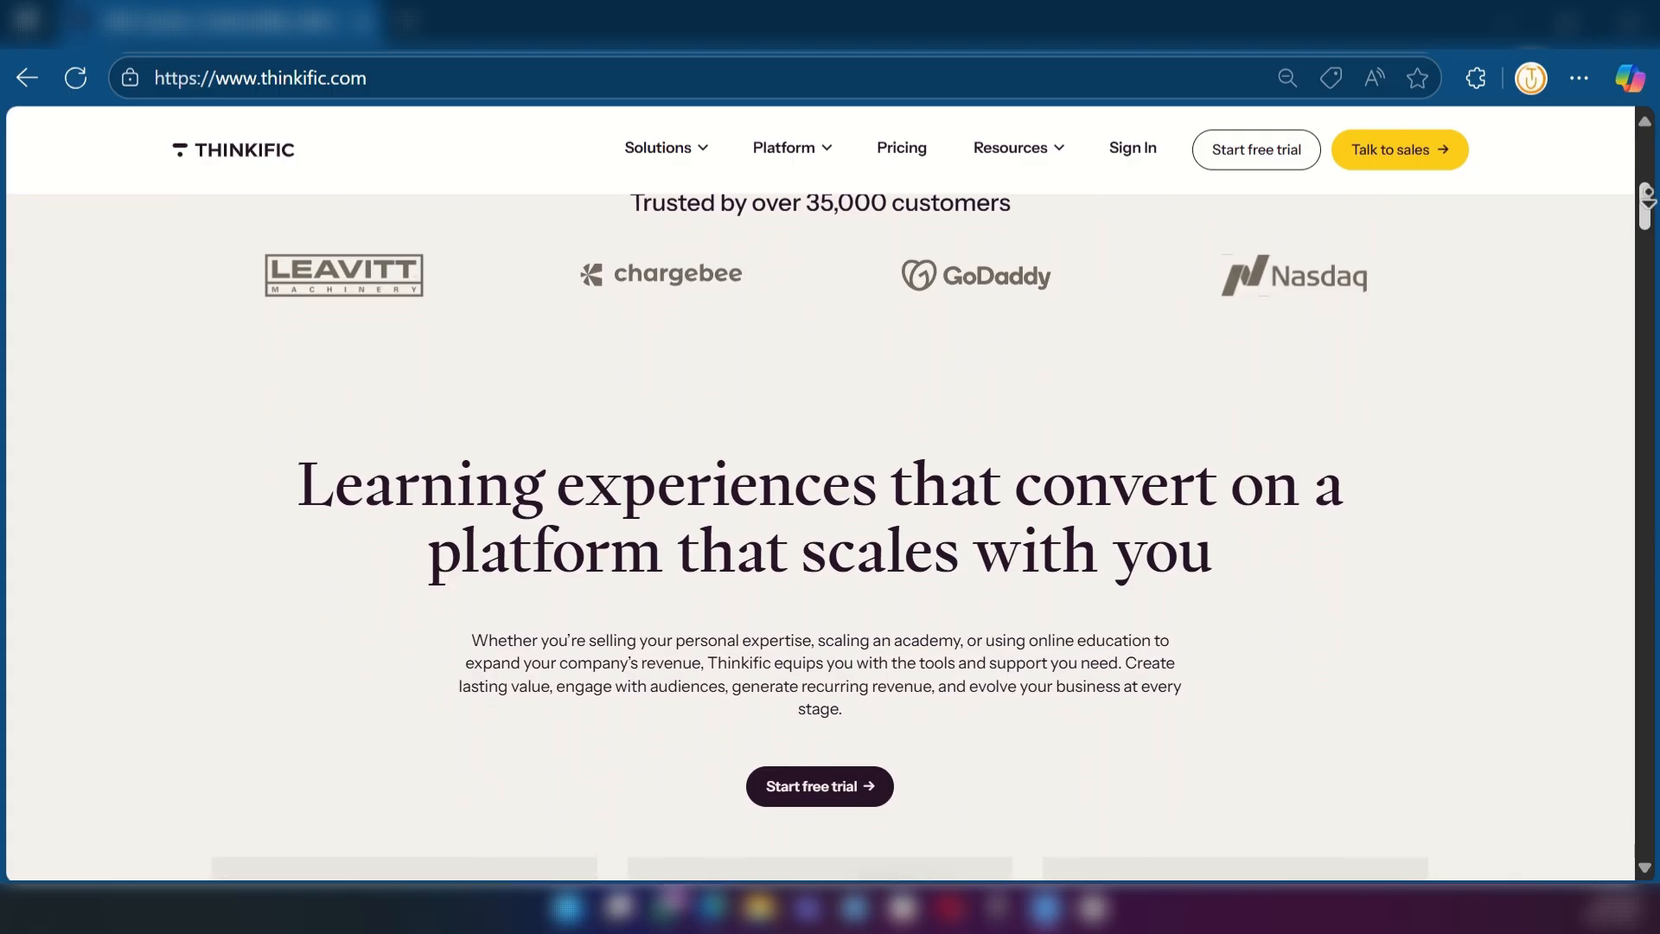
pyautogui.scroll(-2, 820, 493)
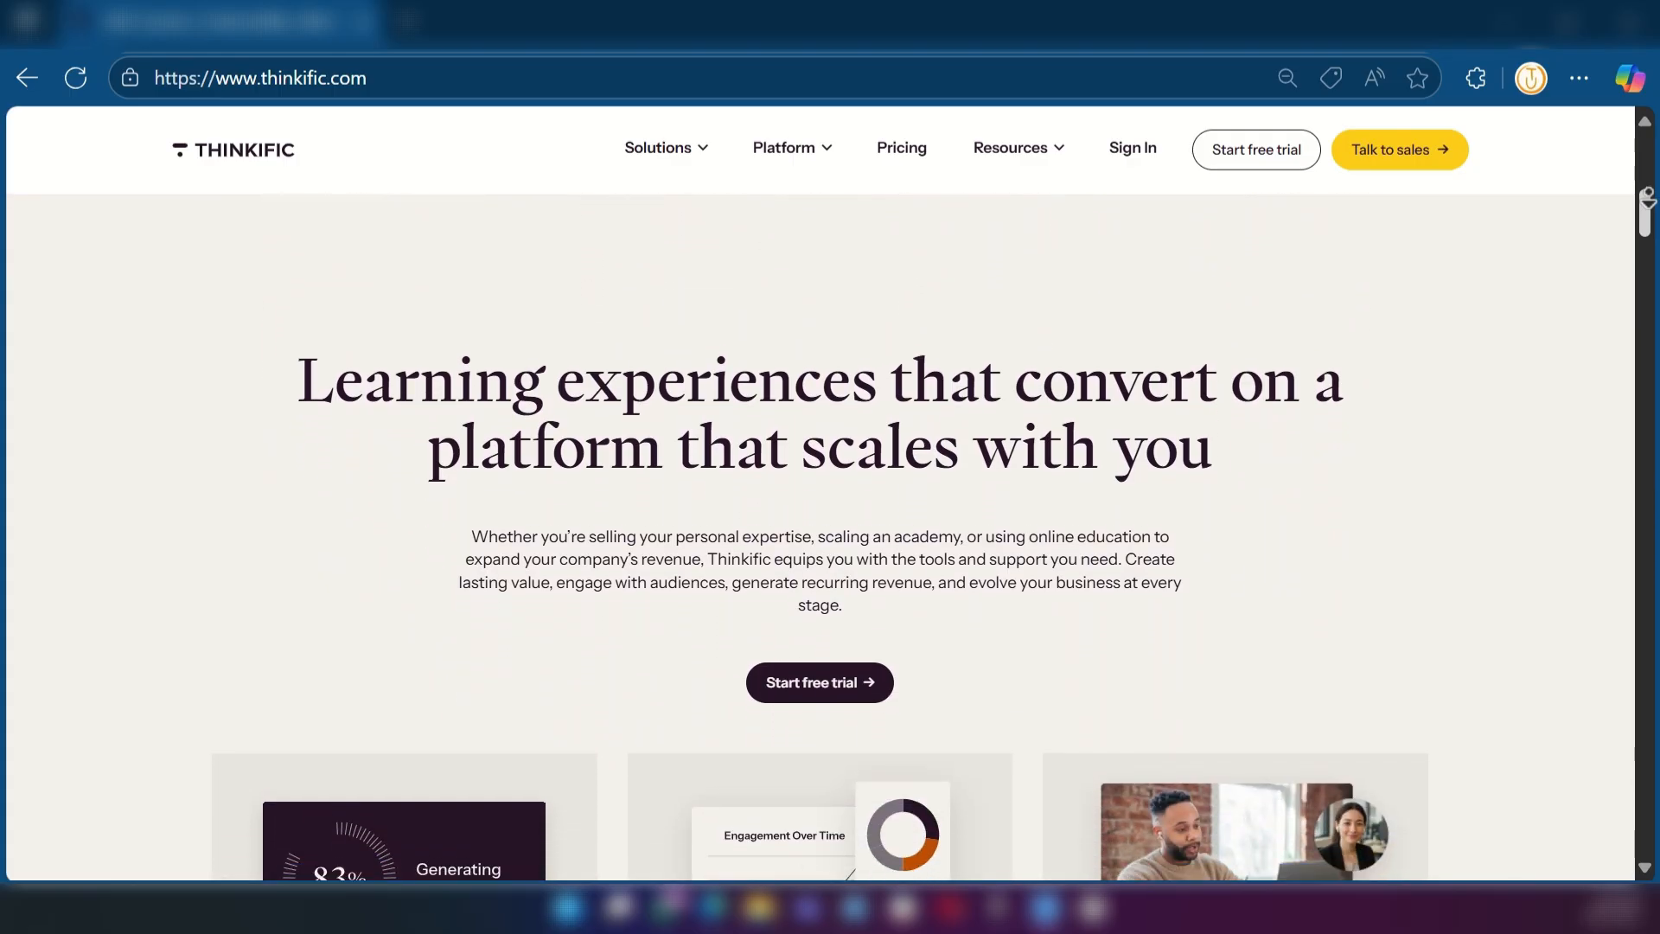
pyautogui.scroll(-2, 820, 492)
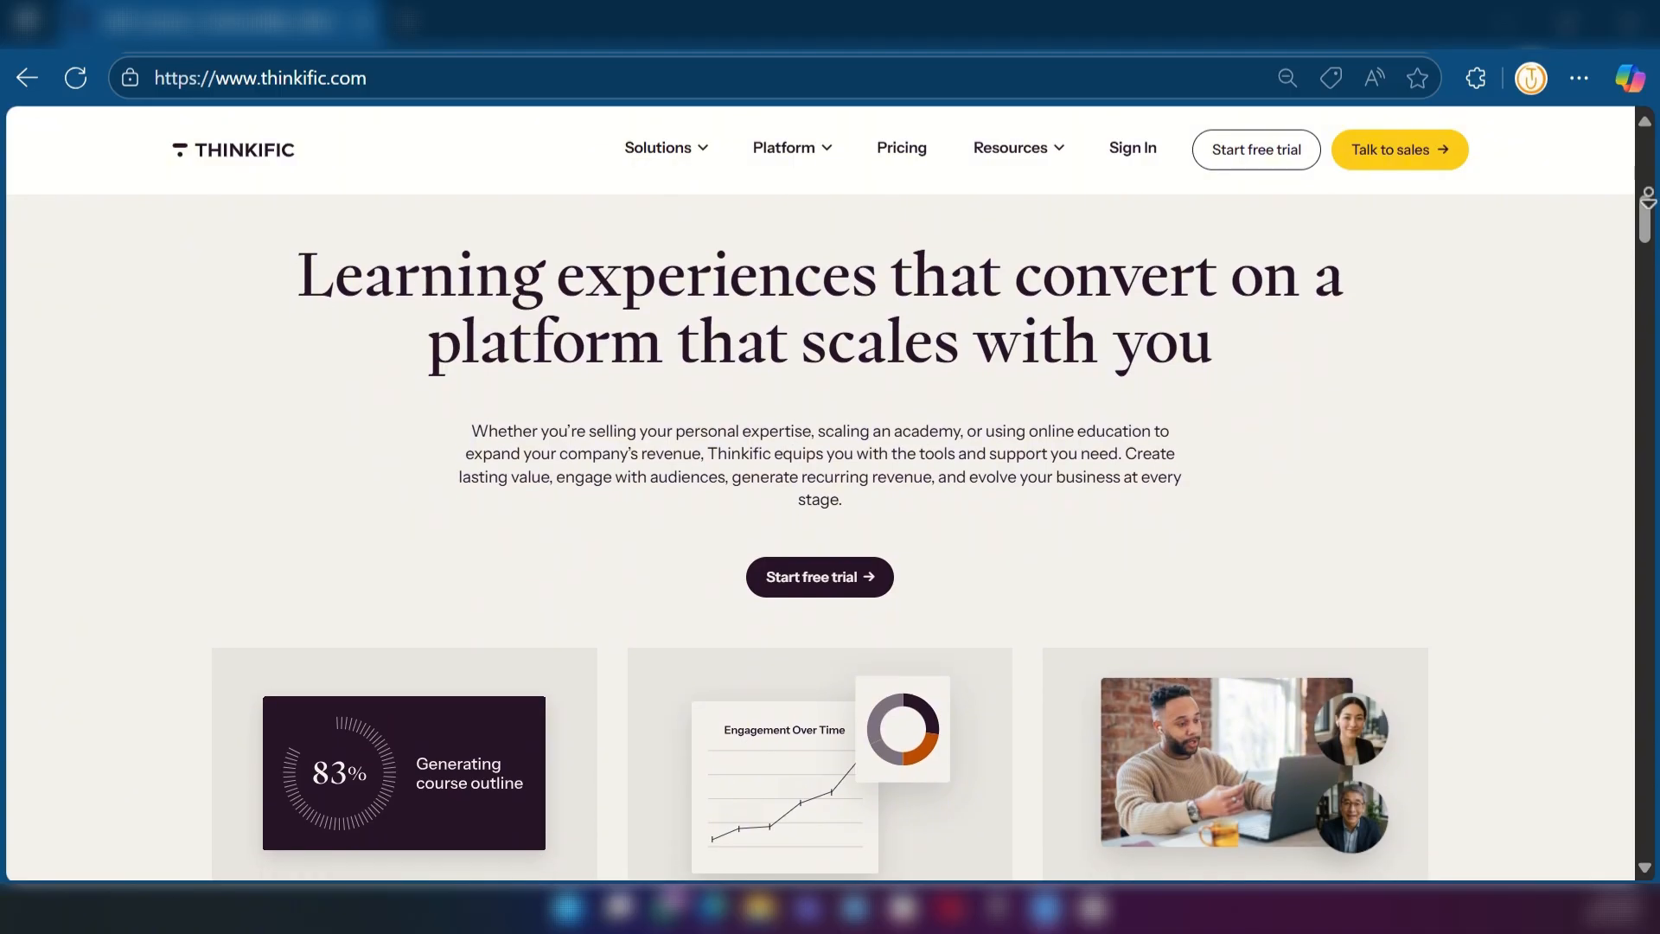
pyautogui.scroll(-2, 821, 493)
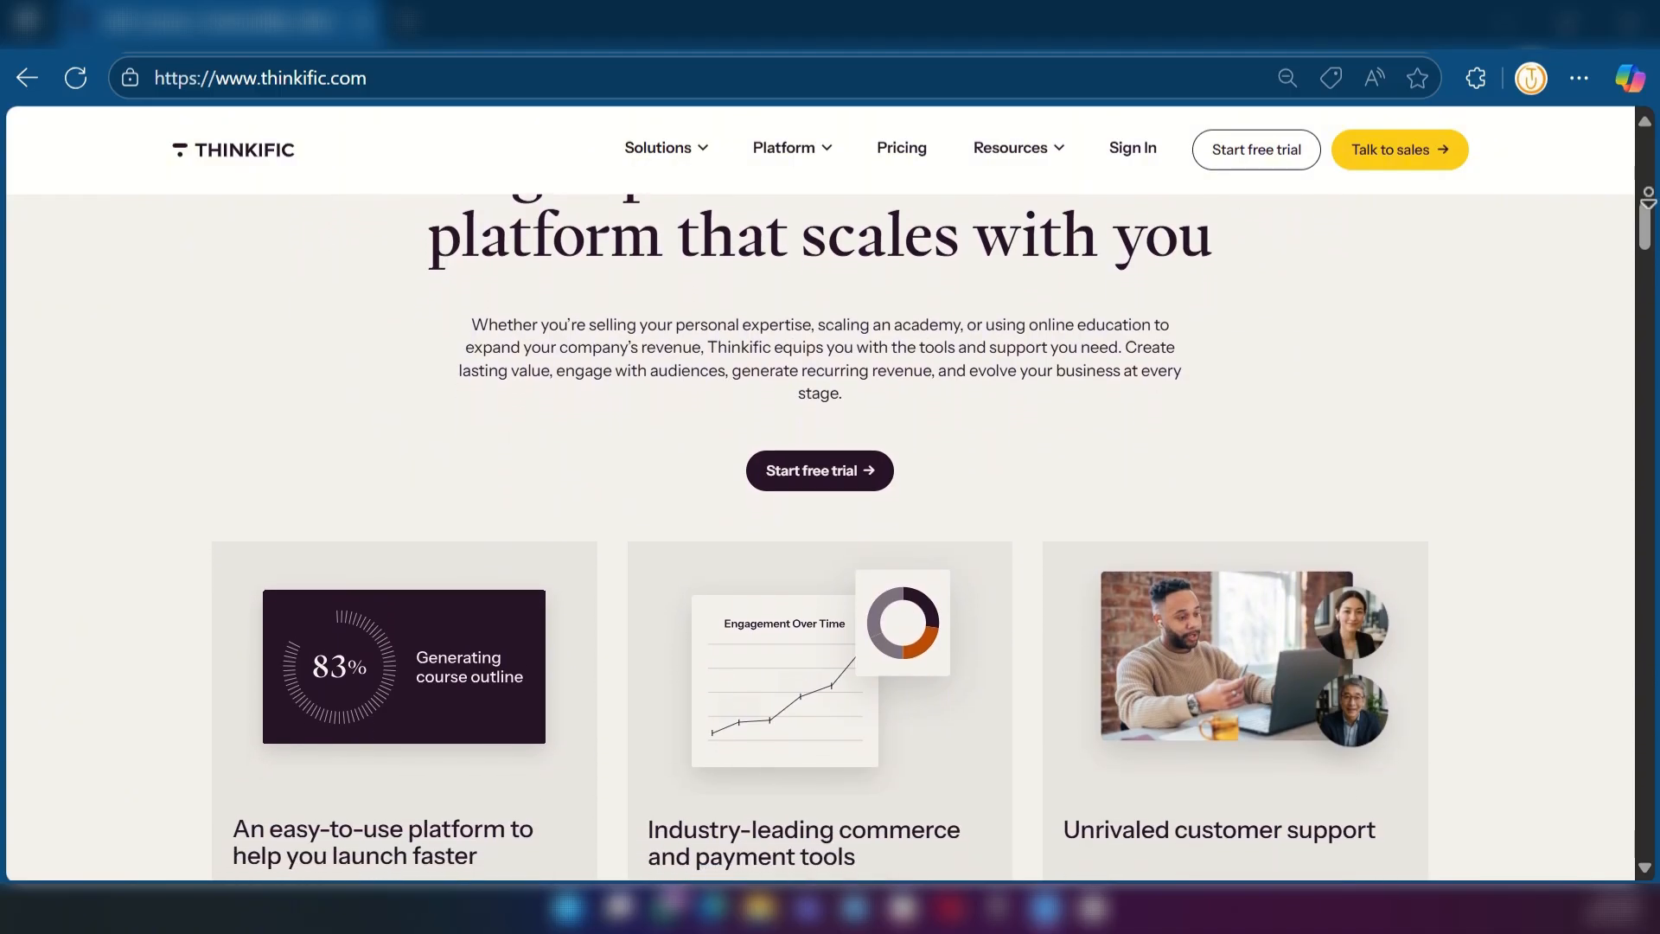
pyautogui.scroll(-2, 821, 493)
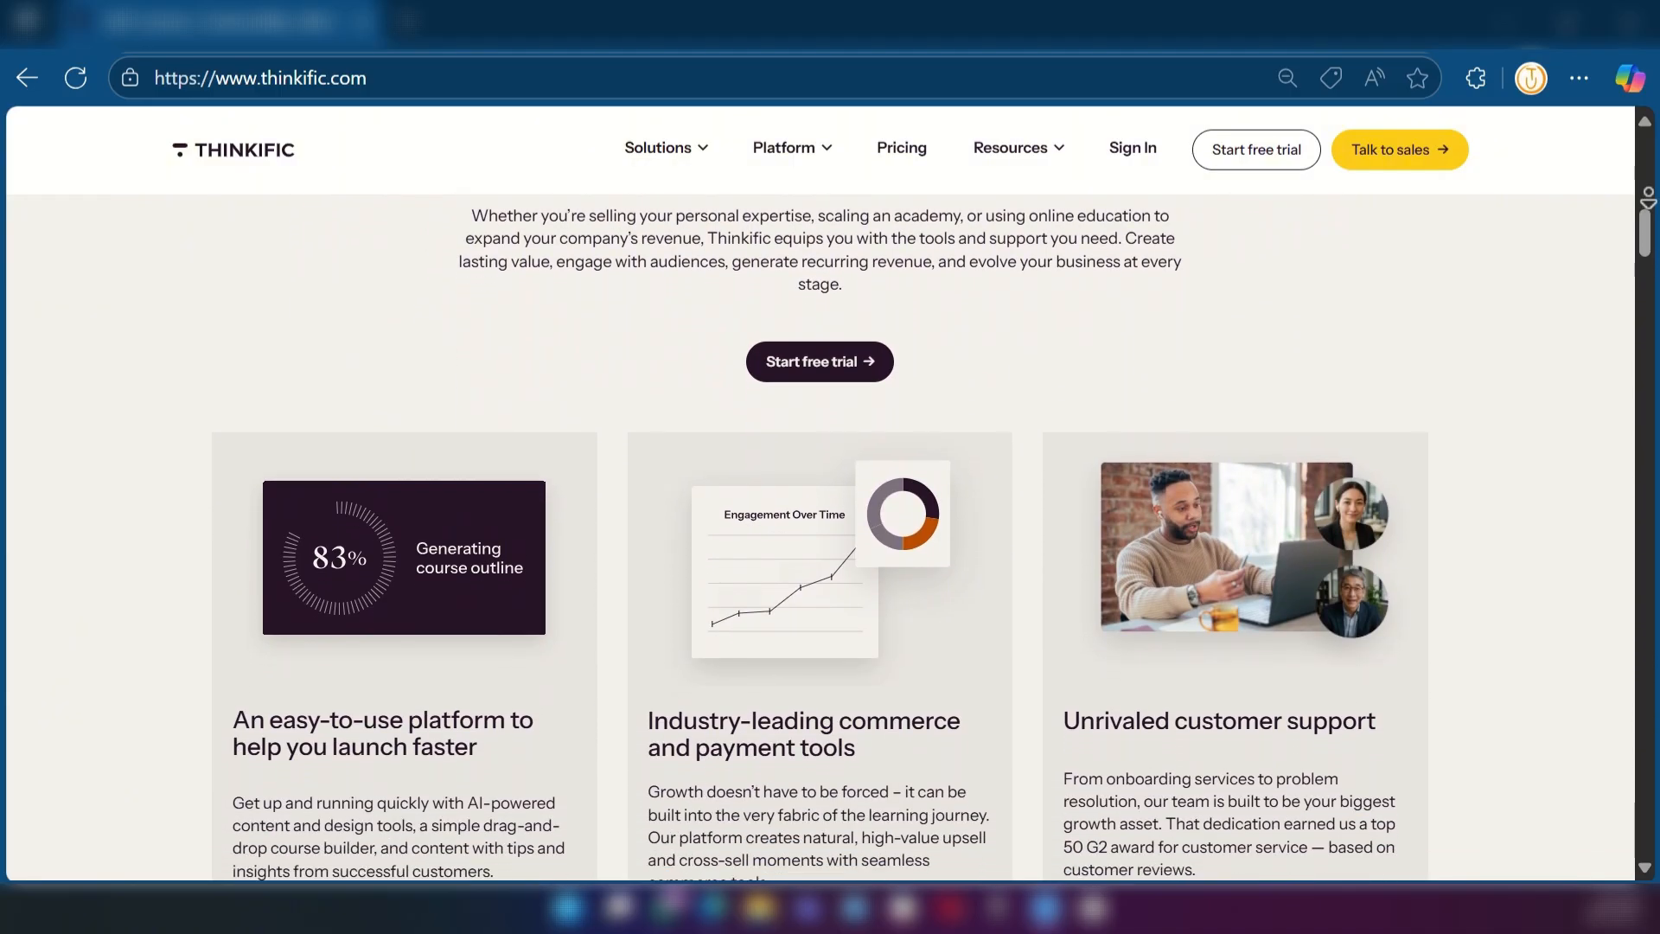
pyautogui.scroll(-2, 821, 493)
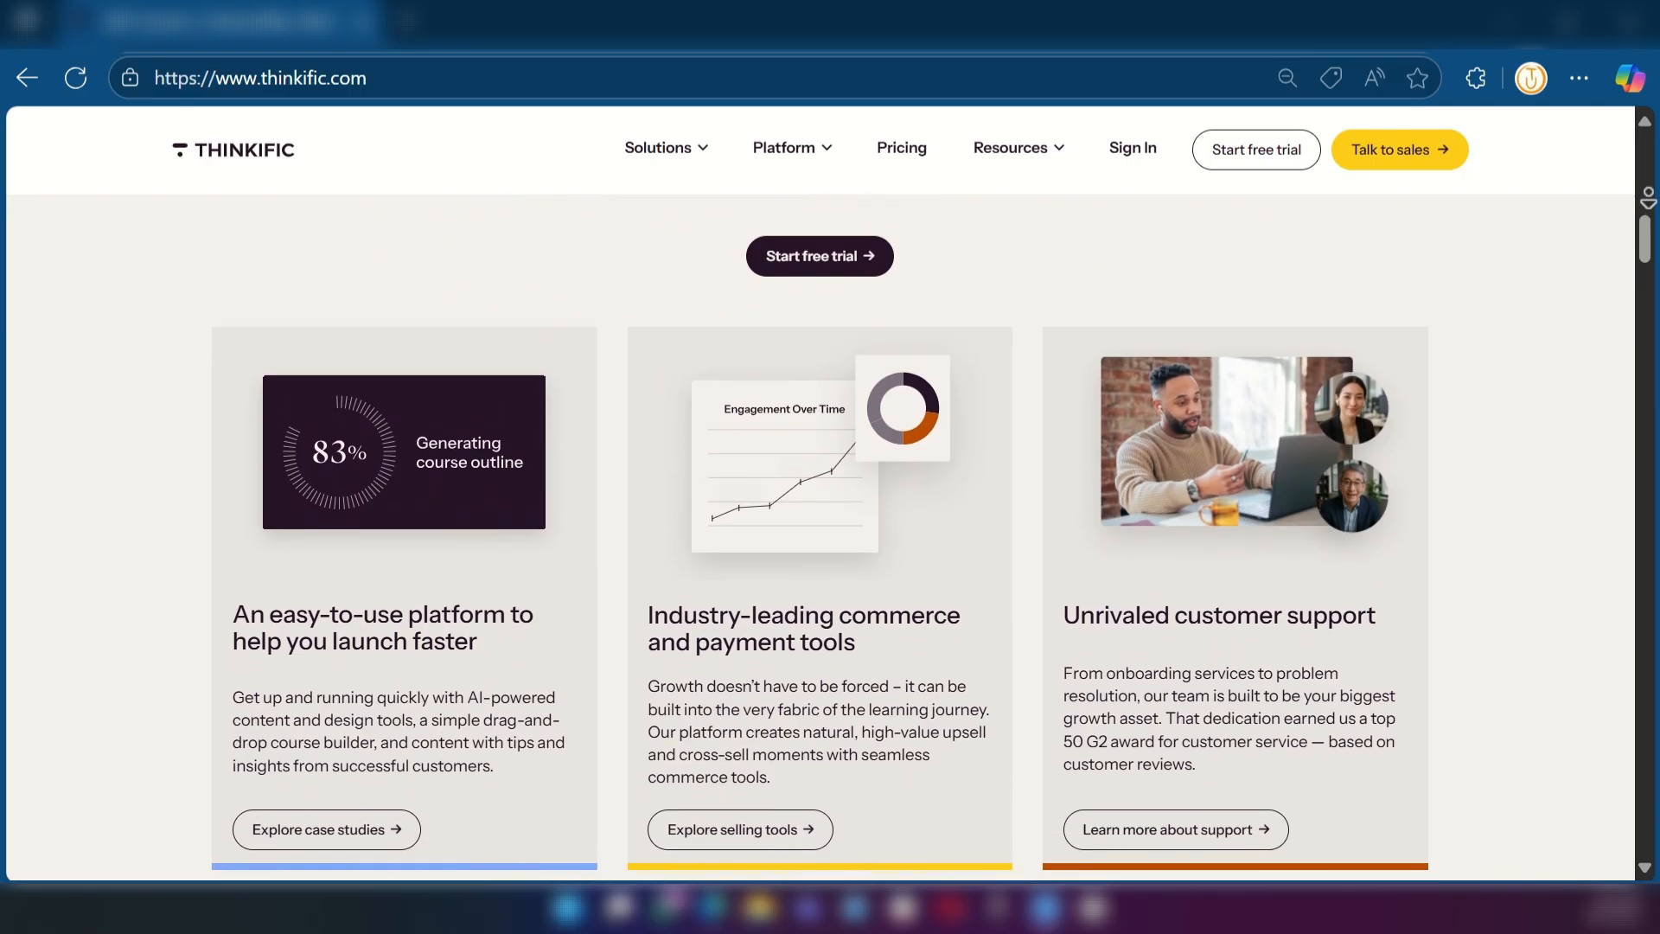
pyautogui.scroll(-2, 821, 493)
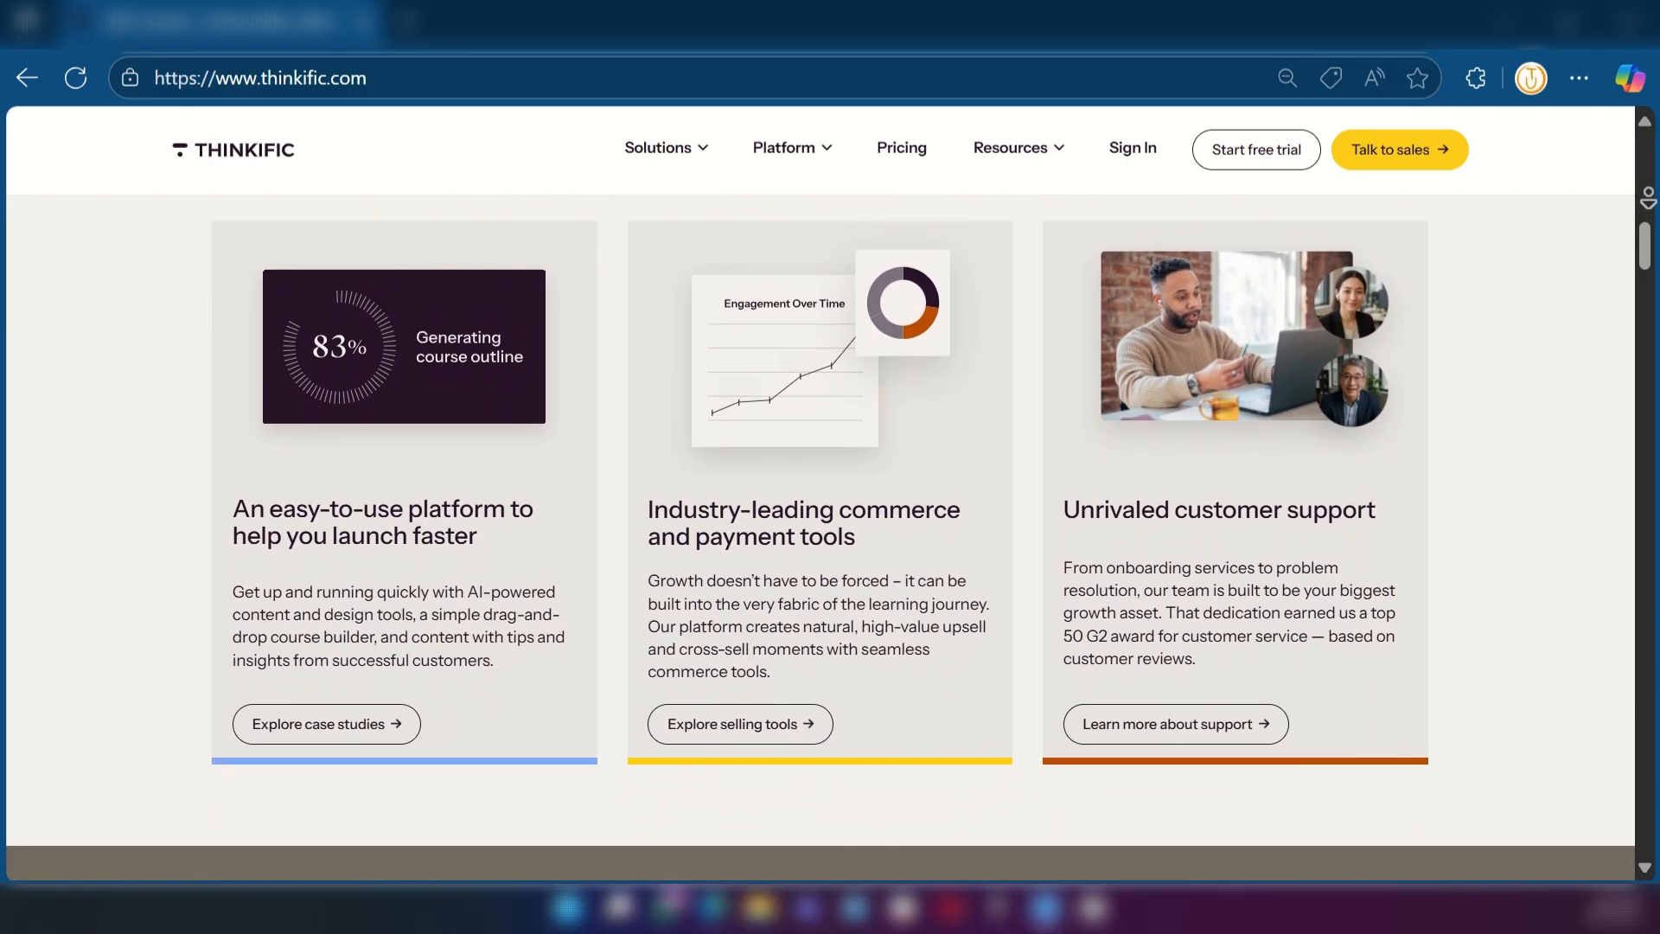
pyautogui.scroll(-2, 821, 493)
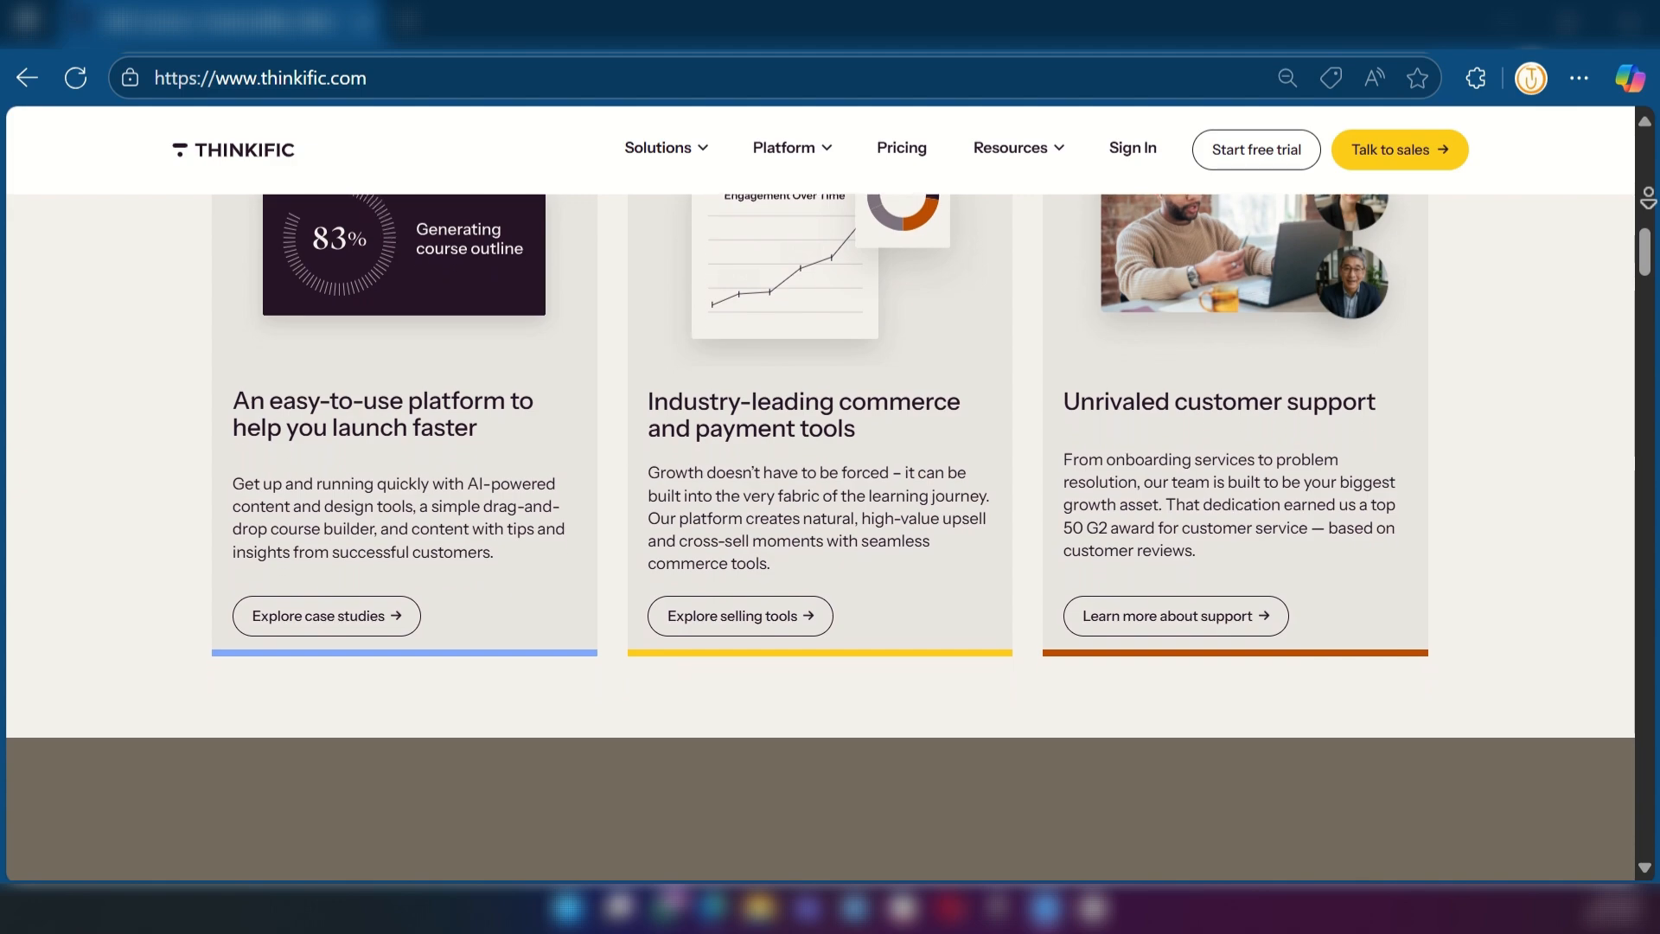
pyautogui.scroll(-2, 821, 493)
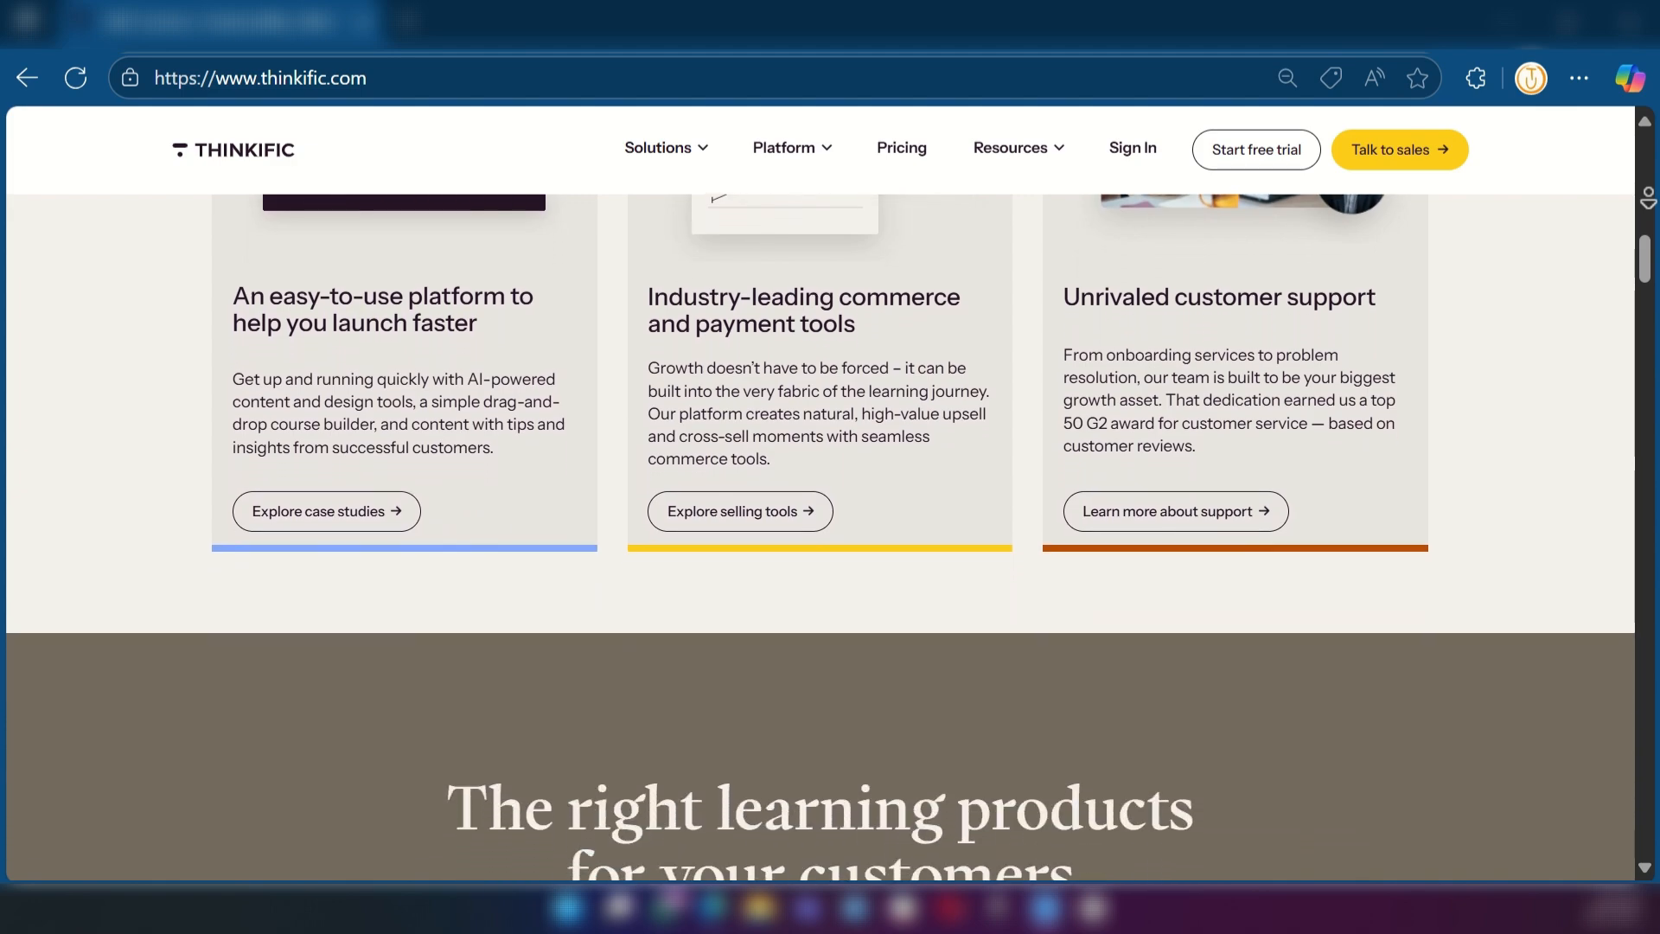
pyautogui.scroll(-2, 820, 492)
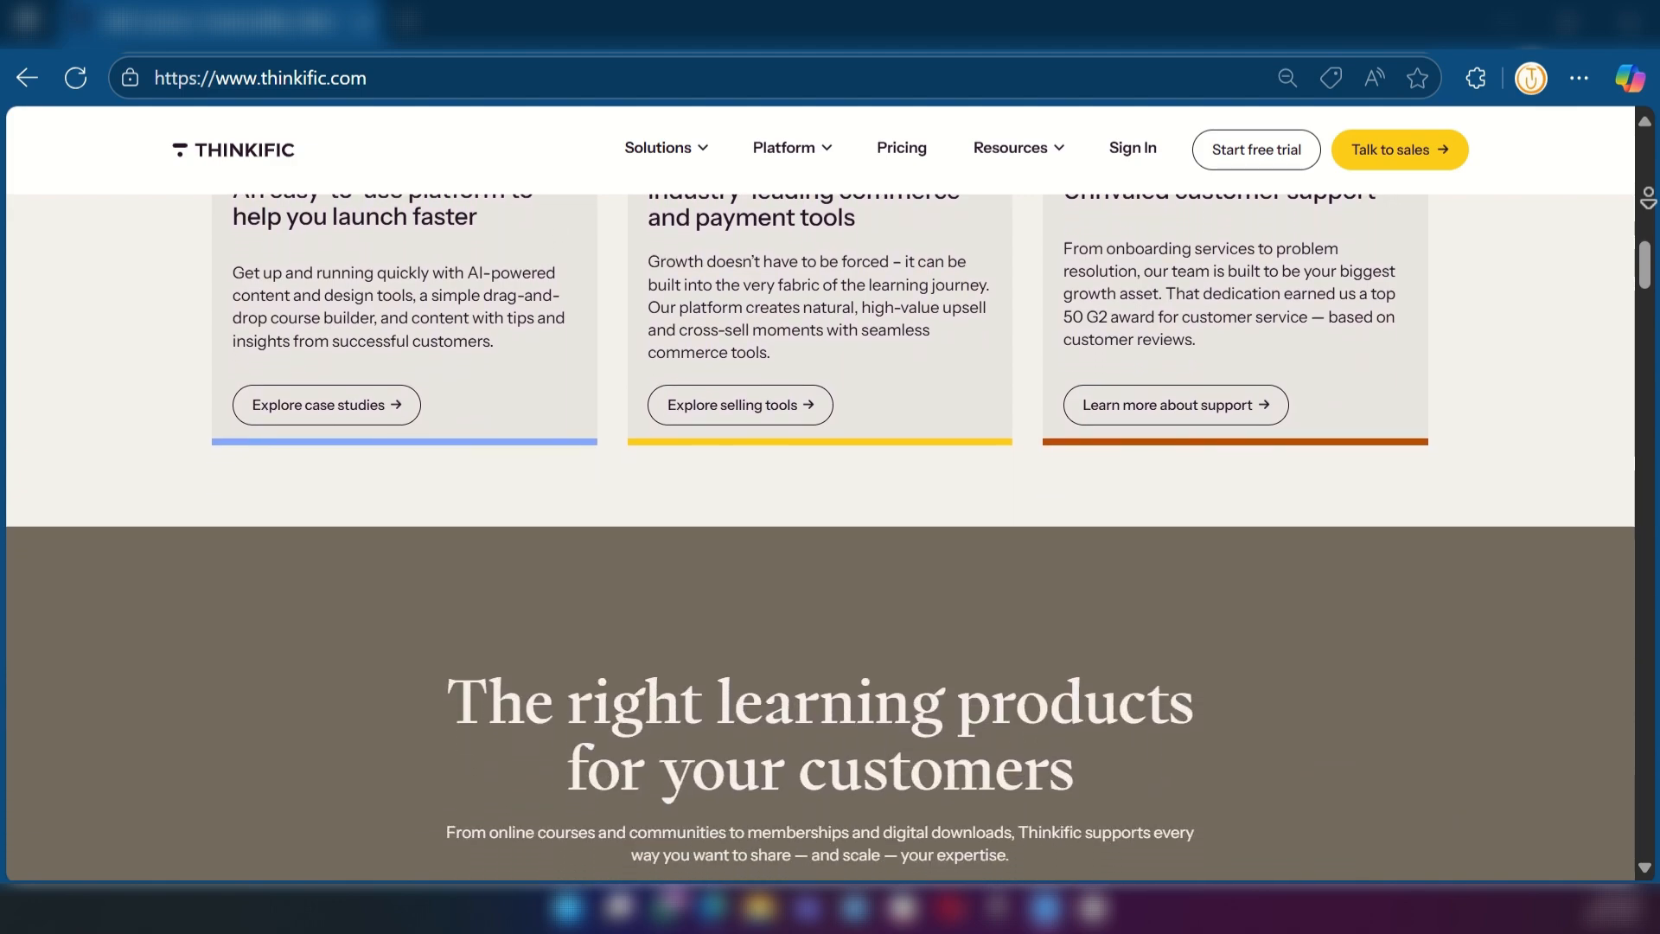
pyautogui.scroll(-2, 821, 492)
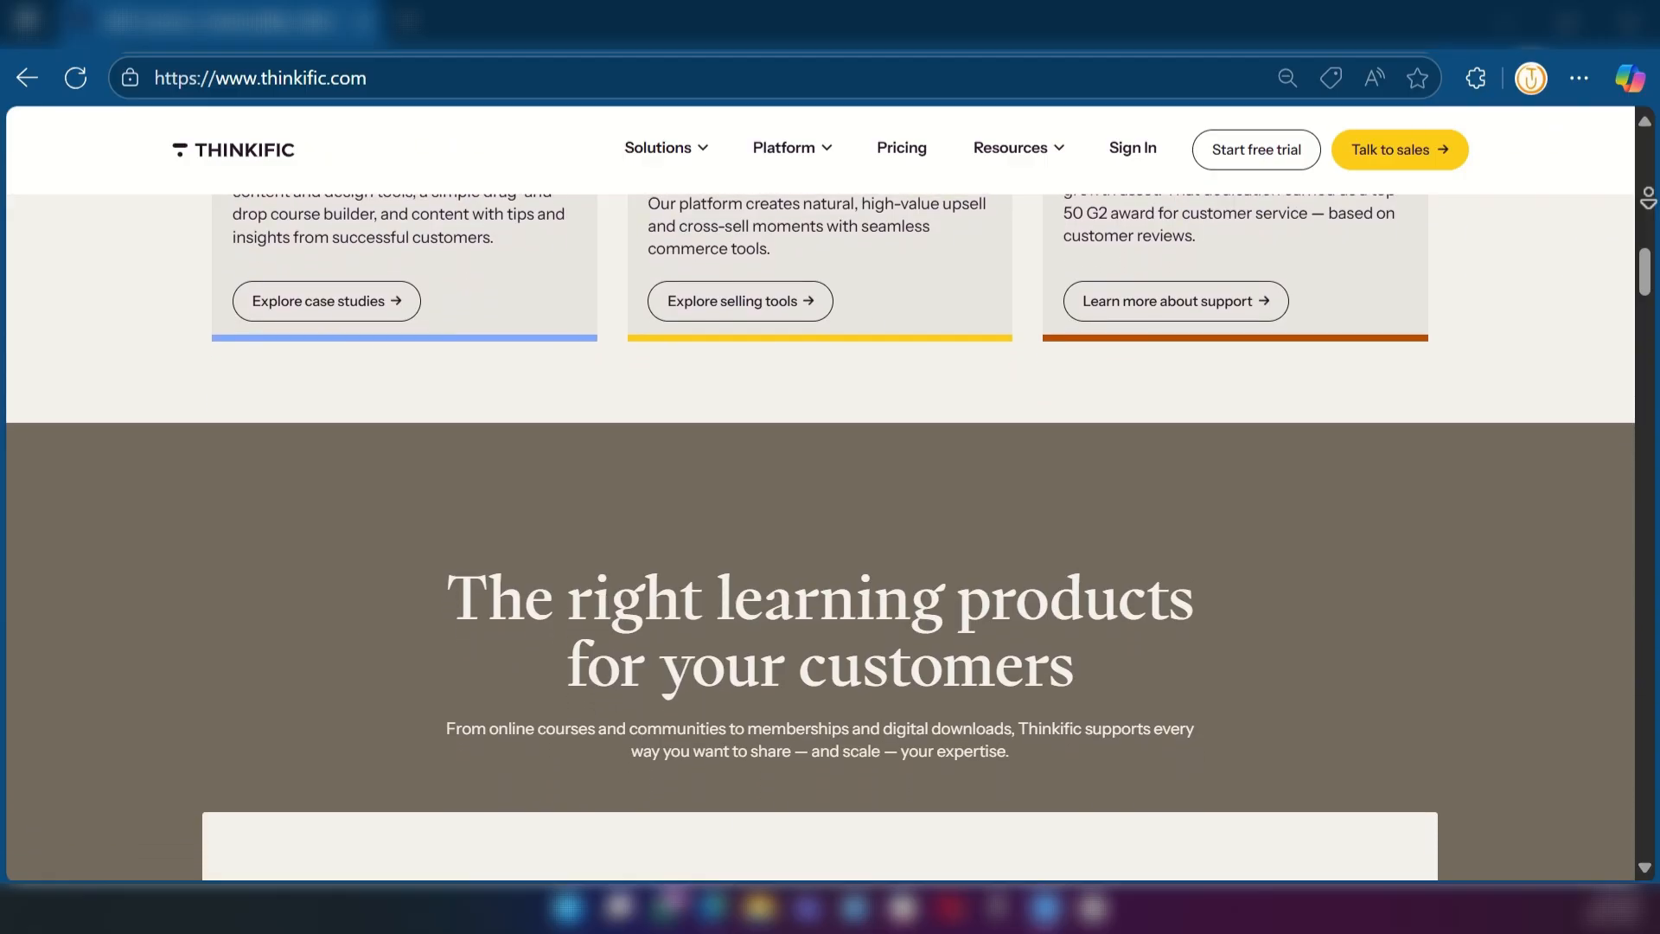
pyautogui.scroll(-2, 821, 493)
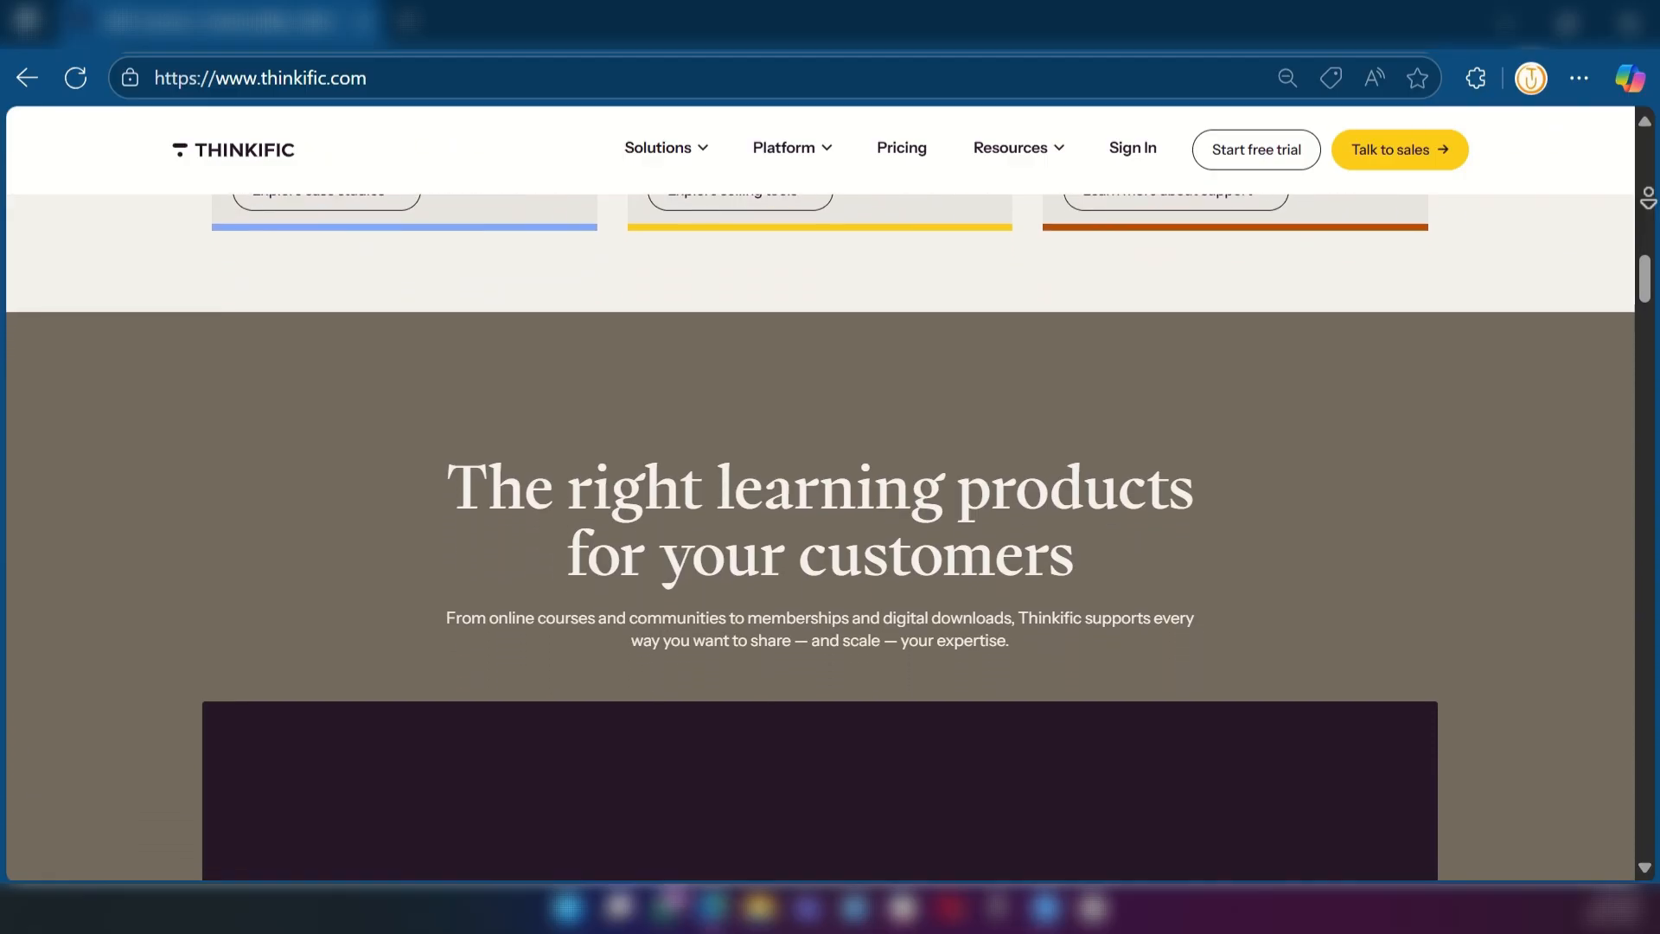
pyautogui.scroll(-1, 1652, 208)
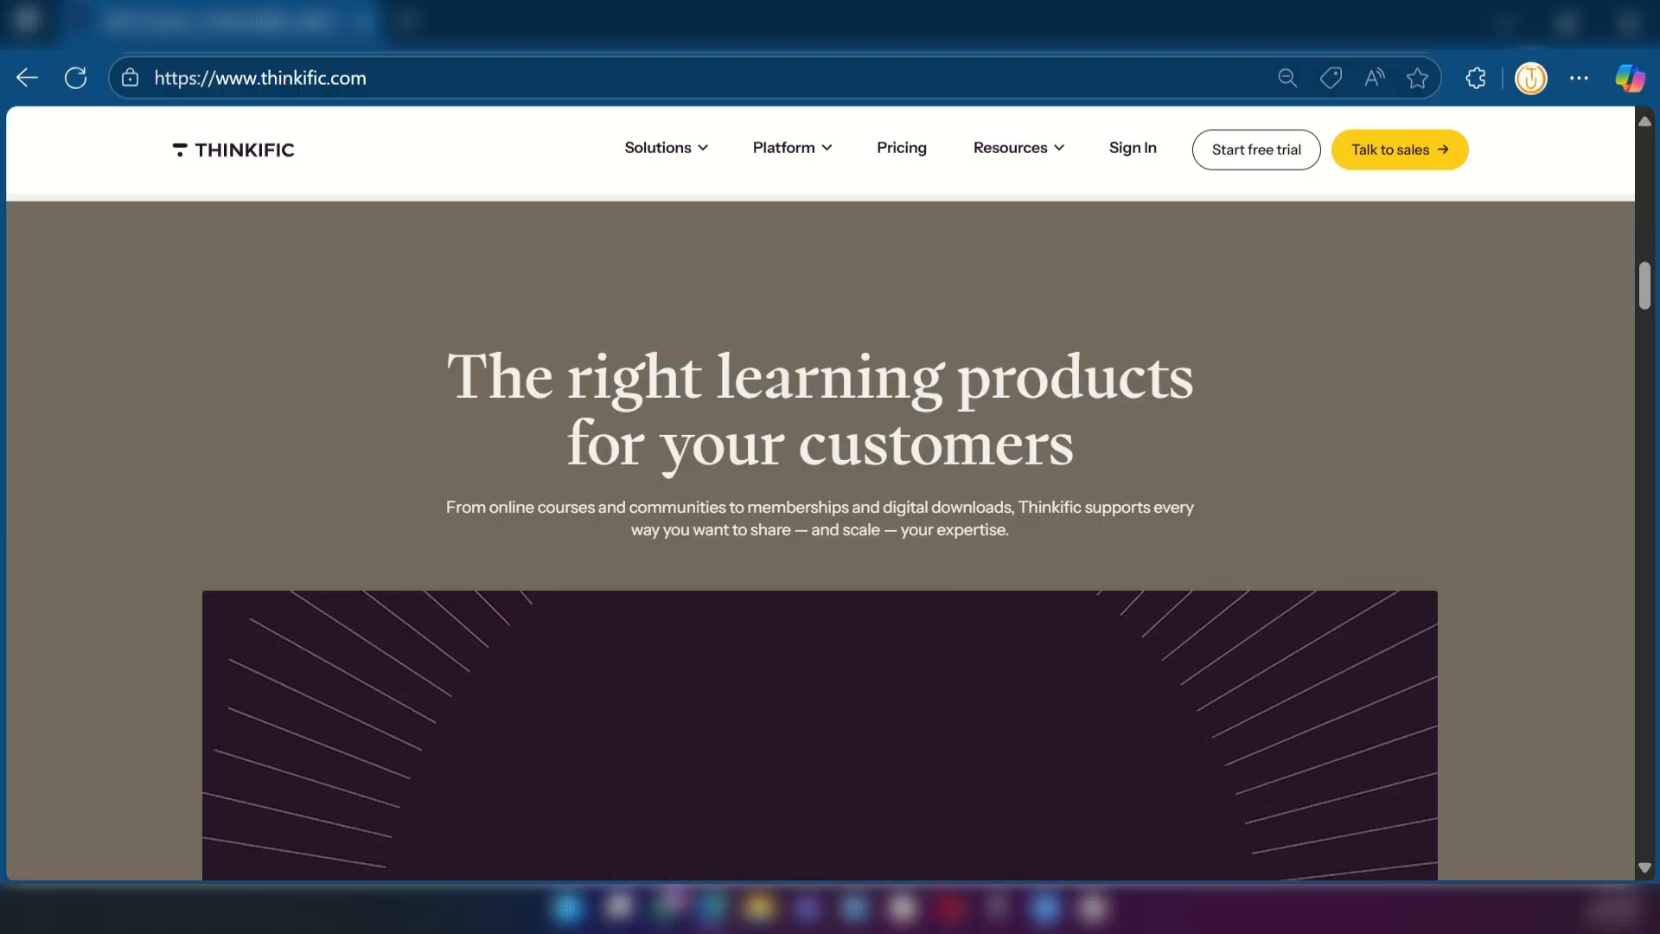
pyautogui.middleClick(1644, 278)
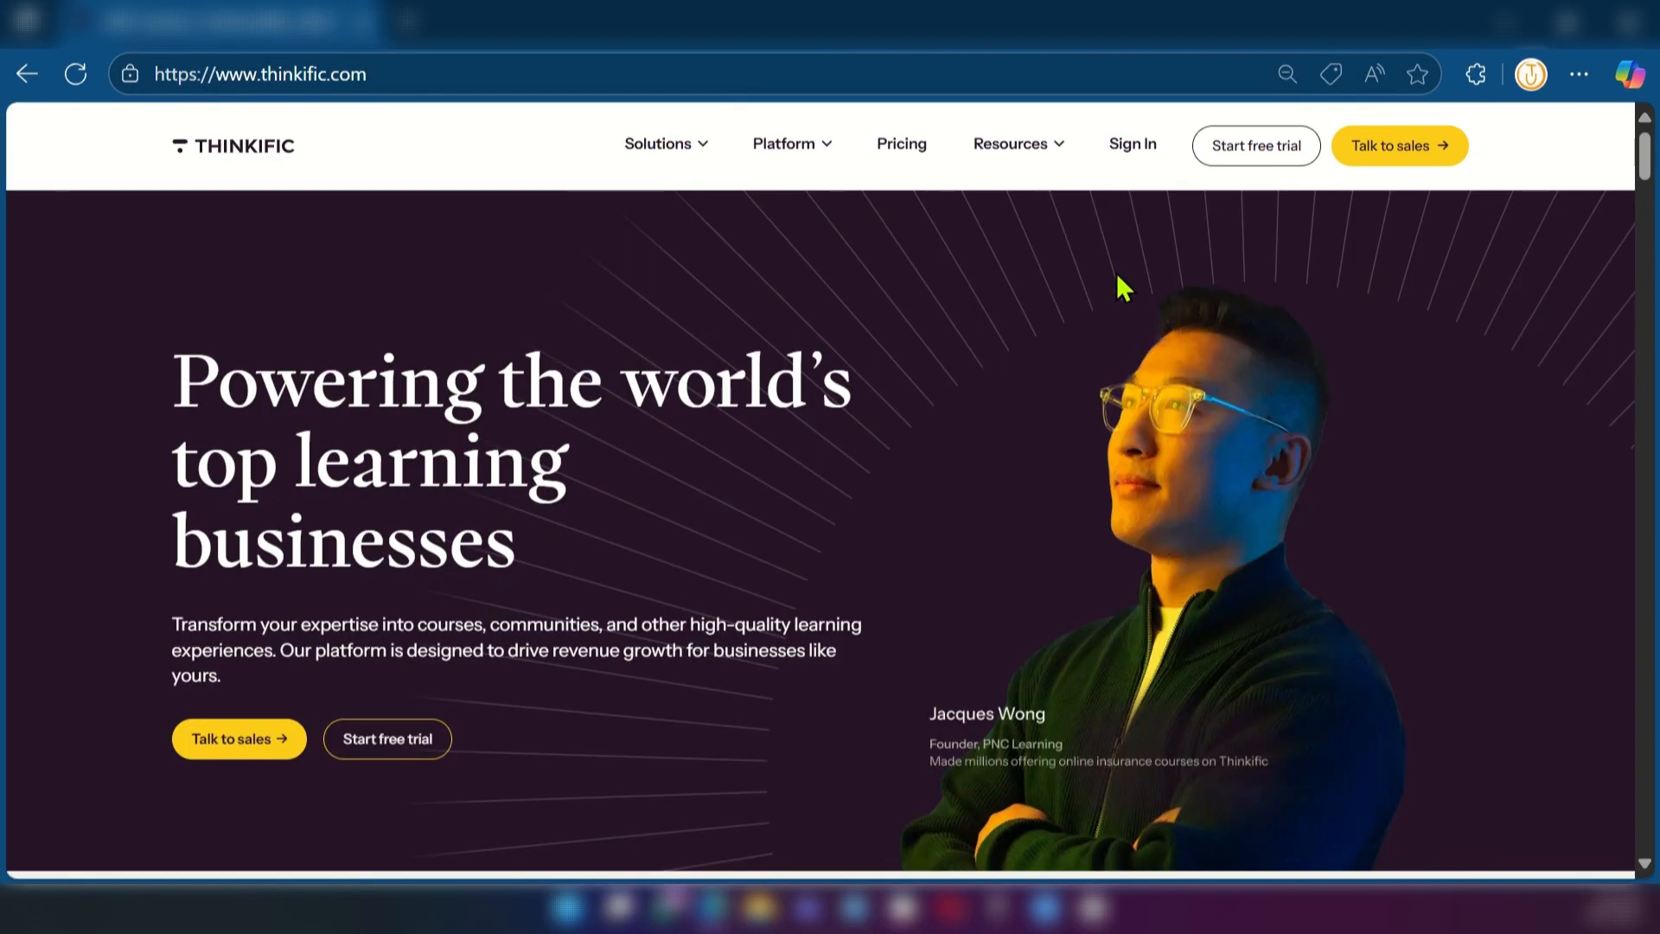
# Start a free trial by signing up with Google and go through the team-size and payment forms
pyautogui.click(1254, 152)
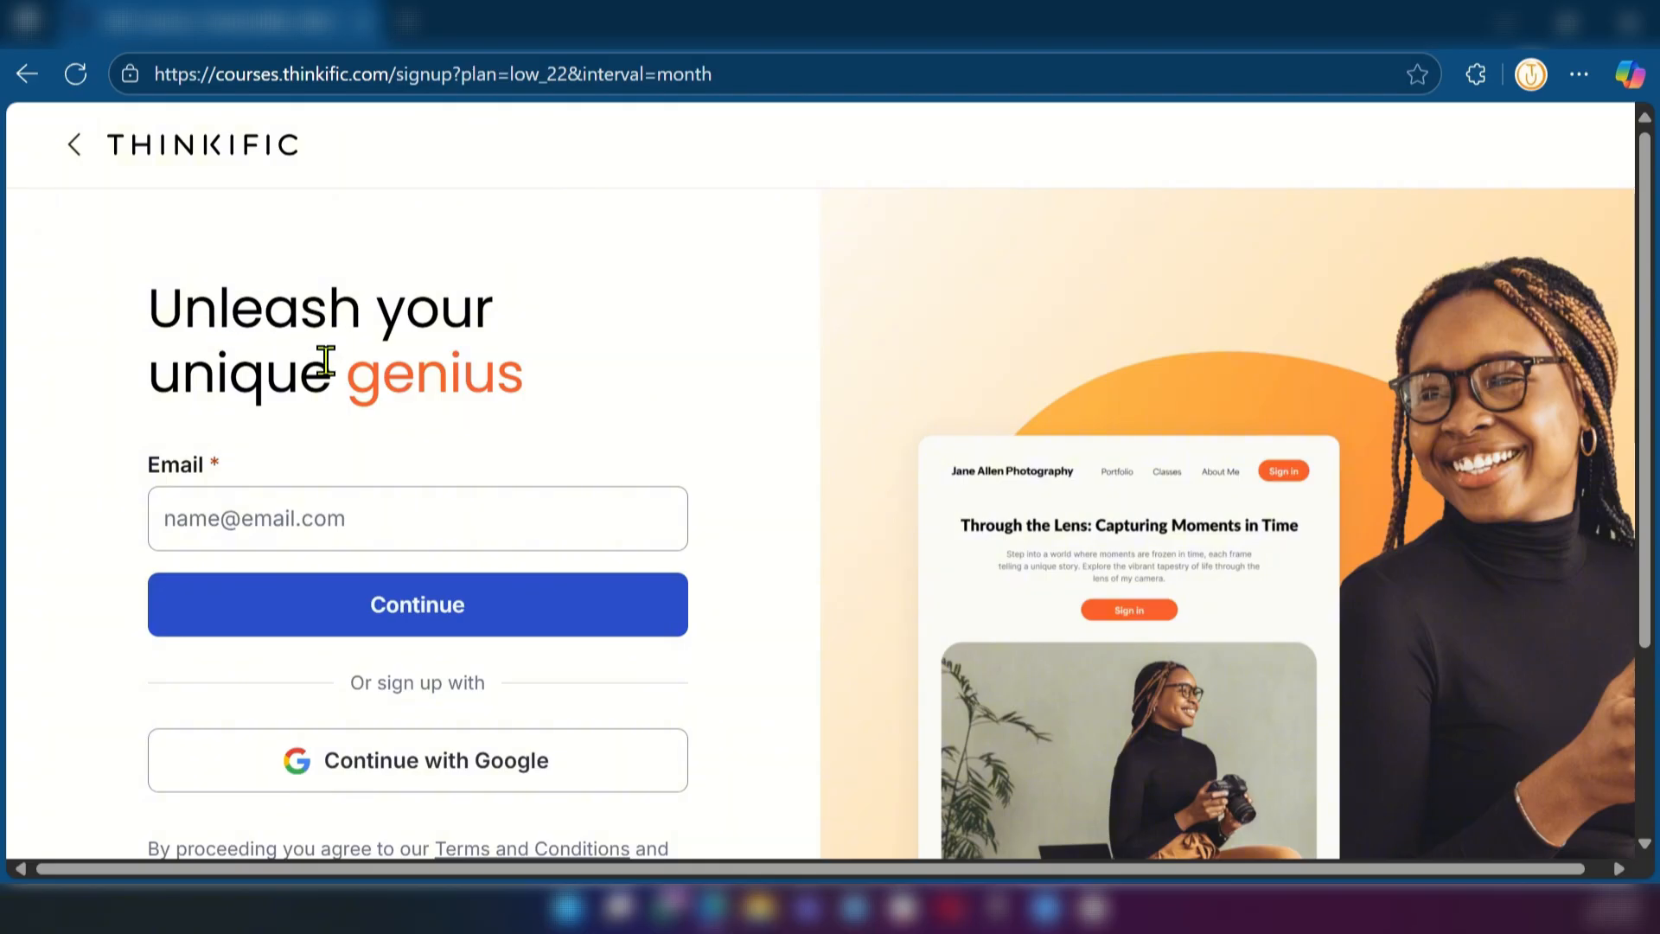
pyautogui.scroll(-2, 307, 379)
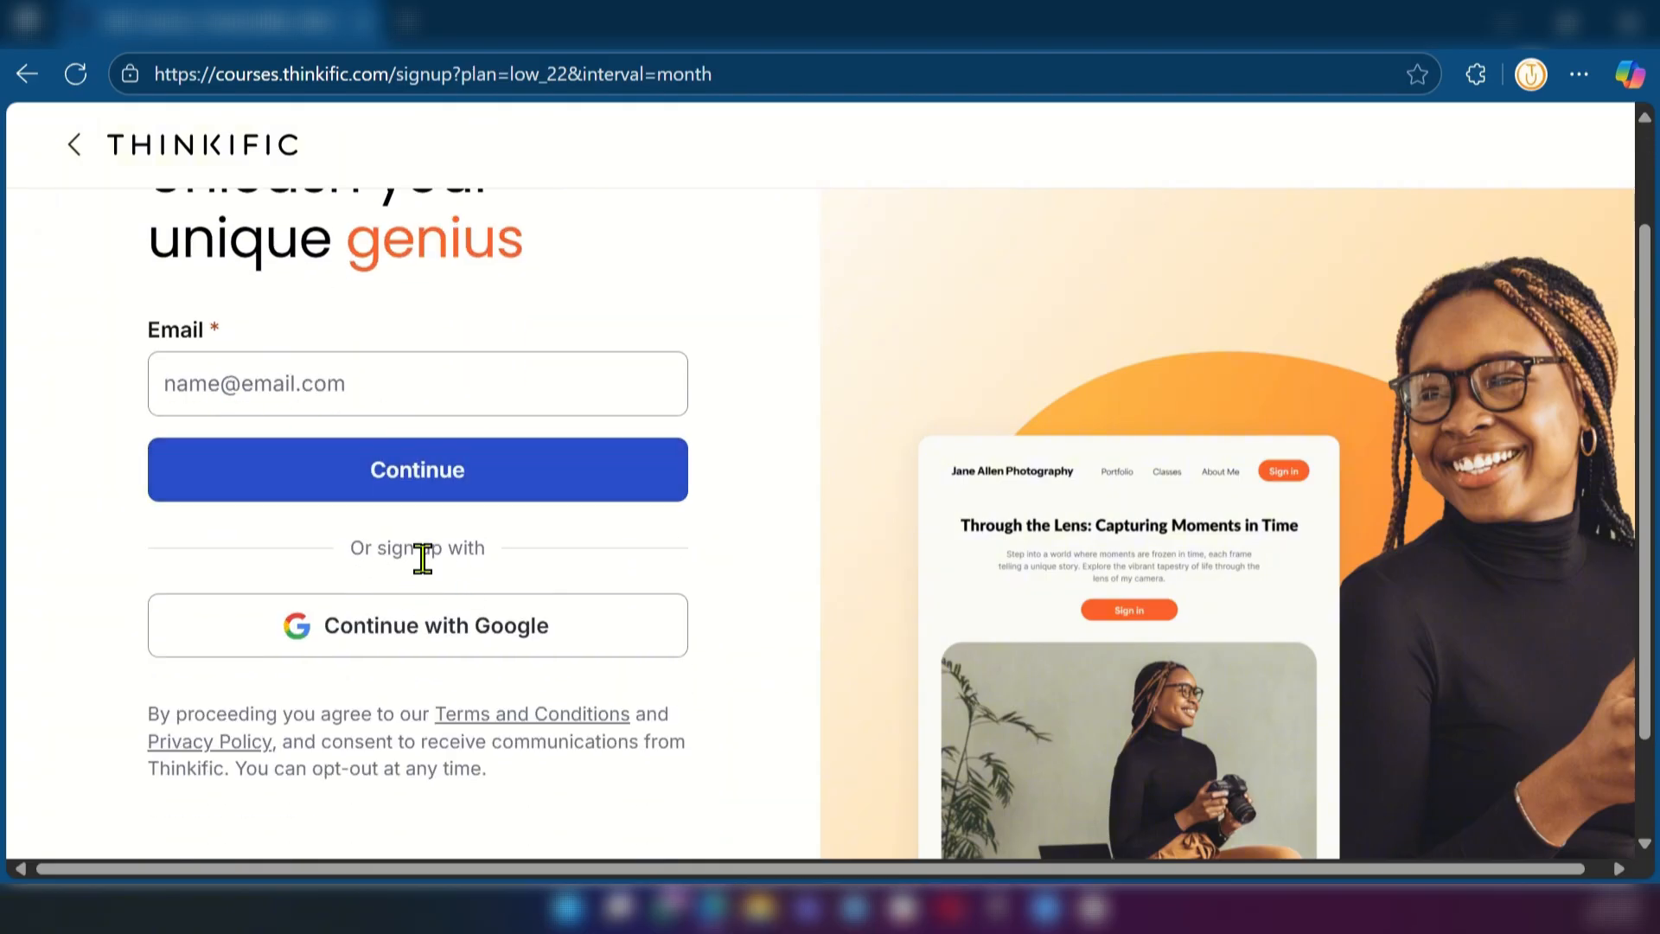
pyautogui.click(451, 649)
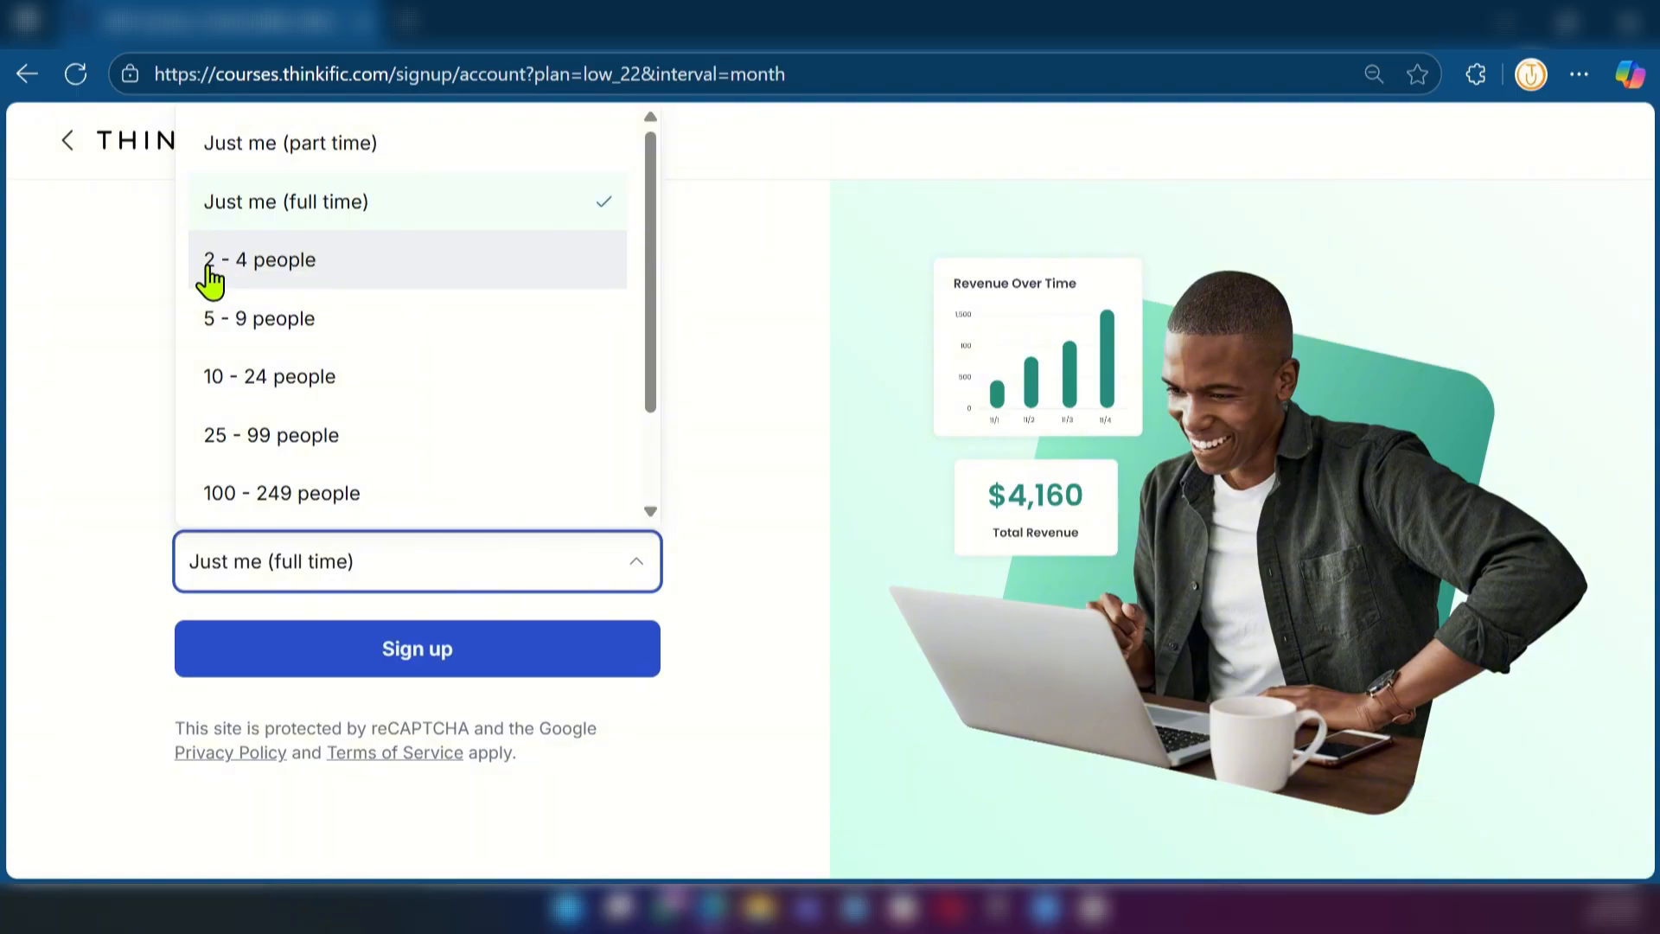
pyautogui.scroll(-2, 204, 445)
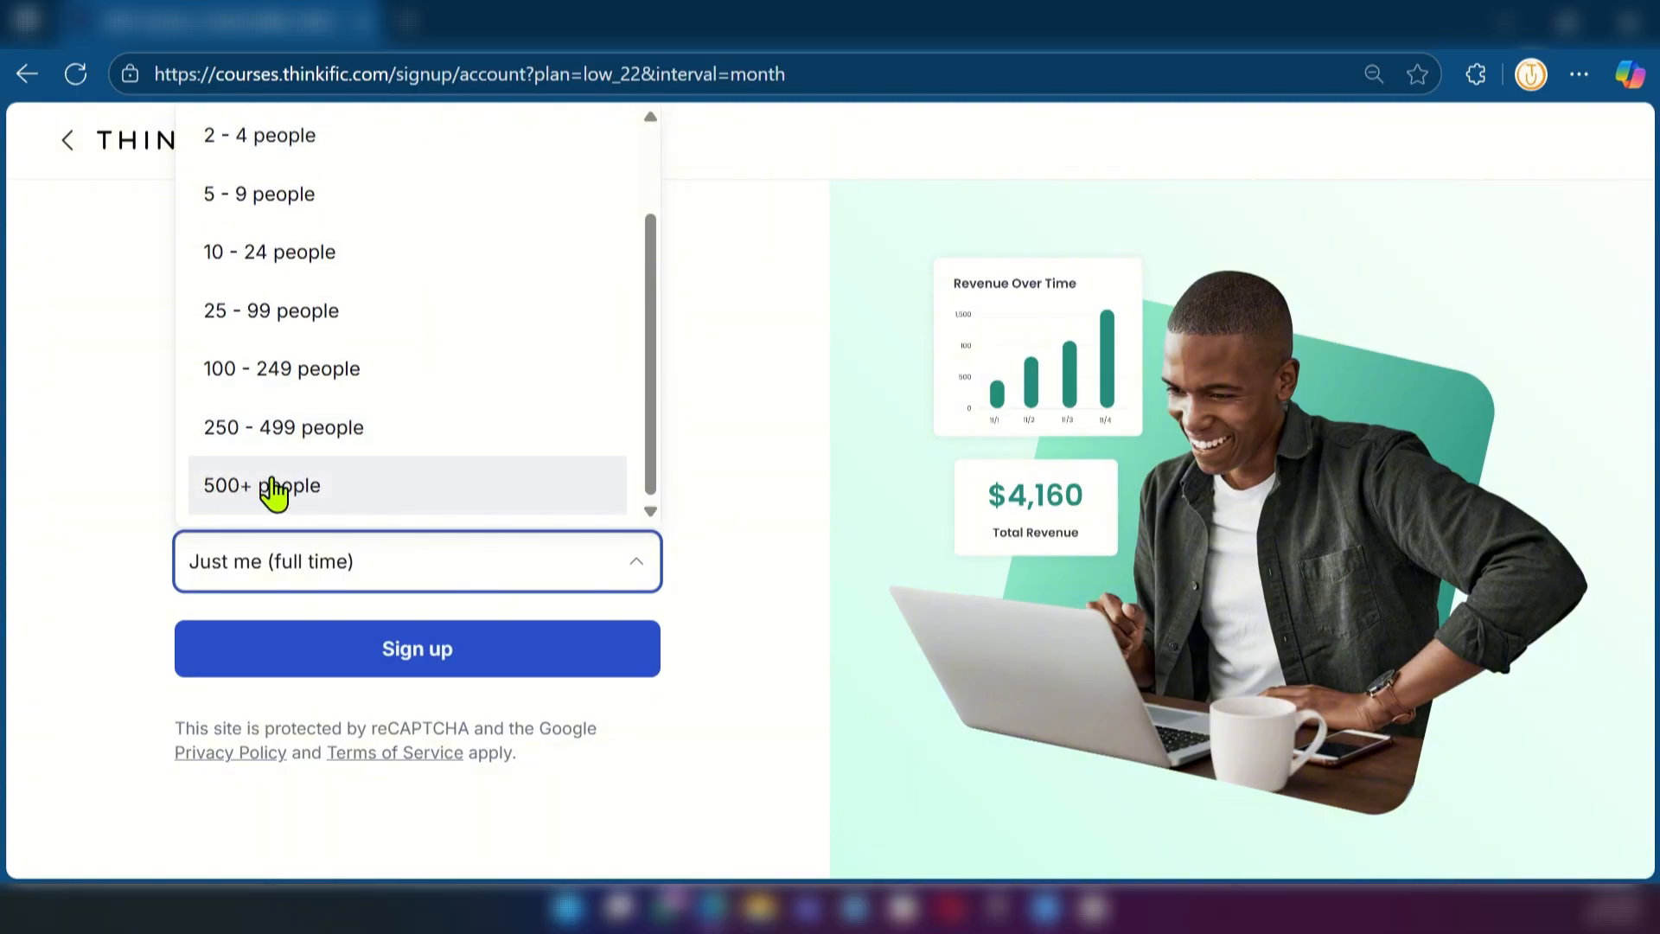
pyautogui.scroll(2, 271, 480)
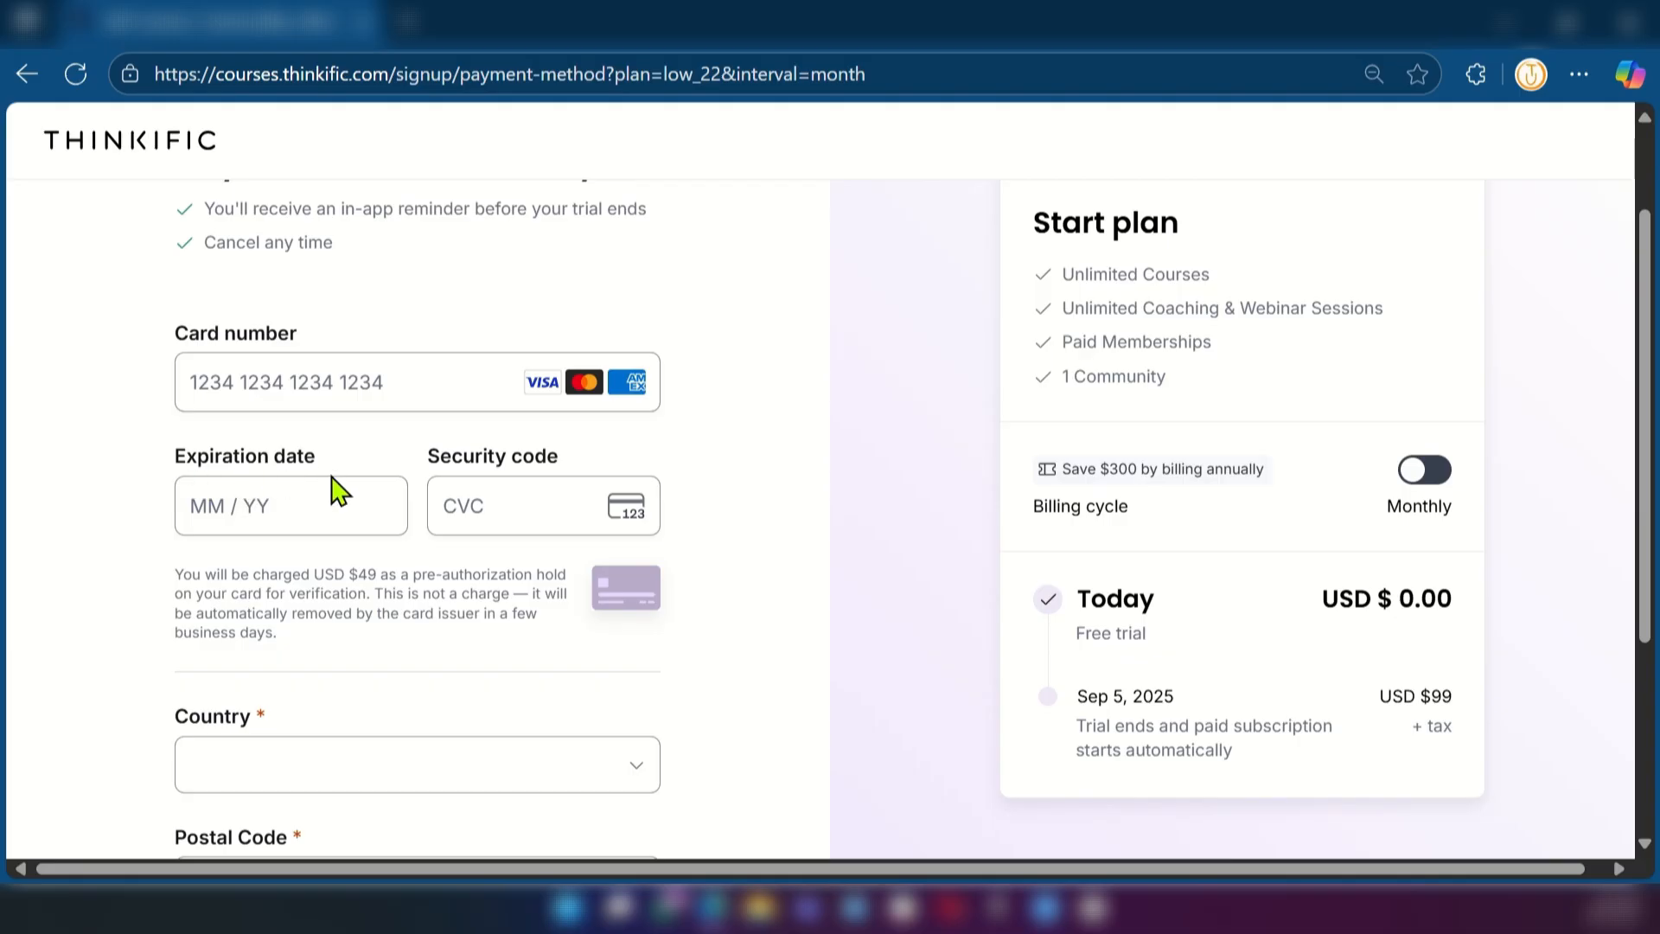
pyautogui.scroll(-2, 303, 561)
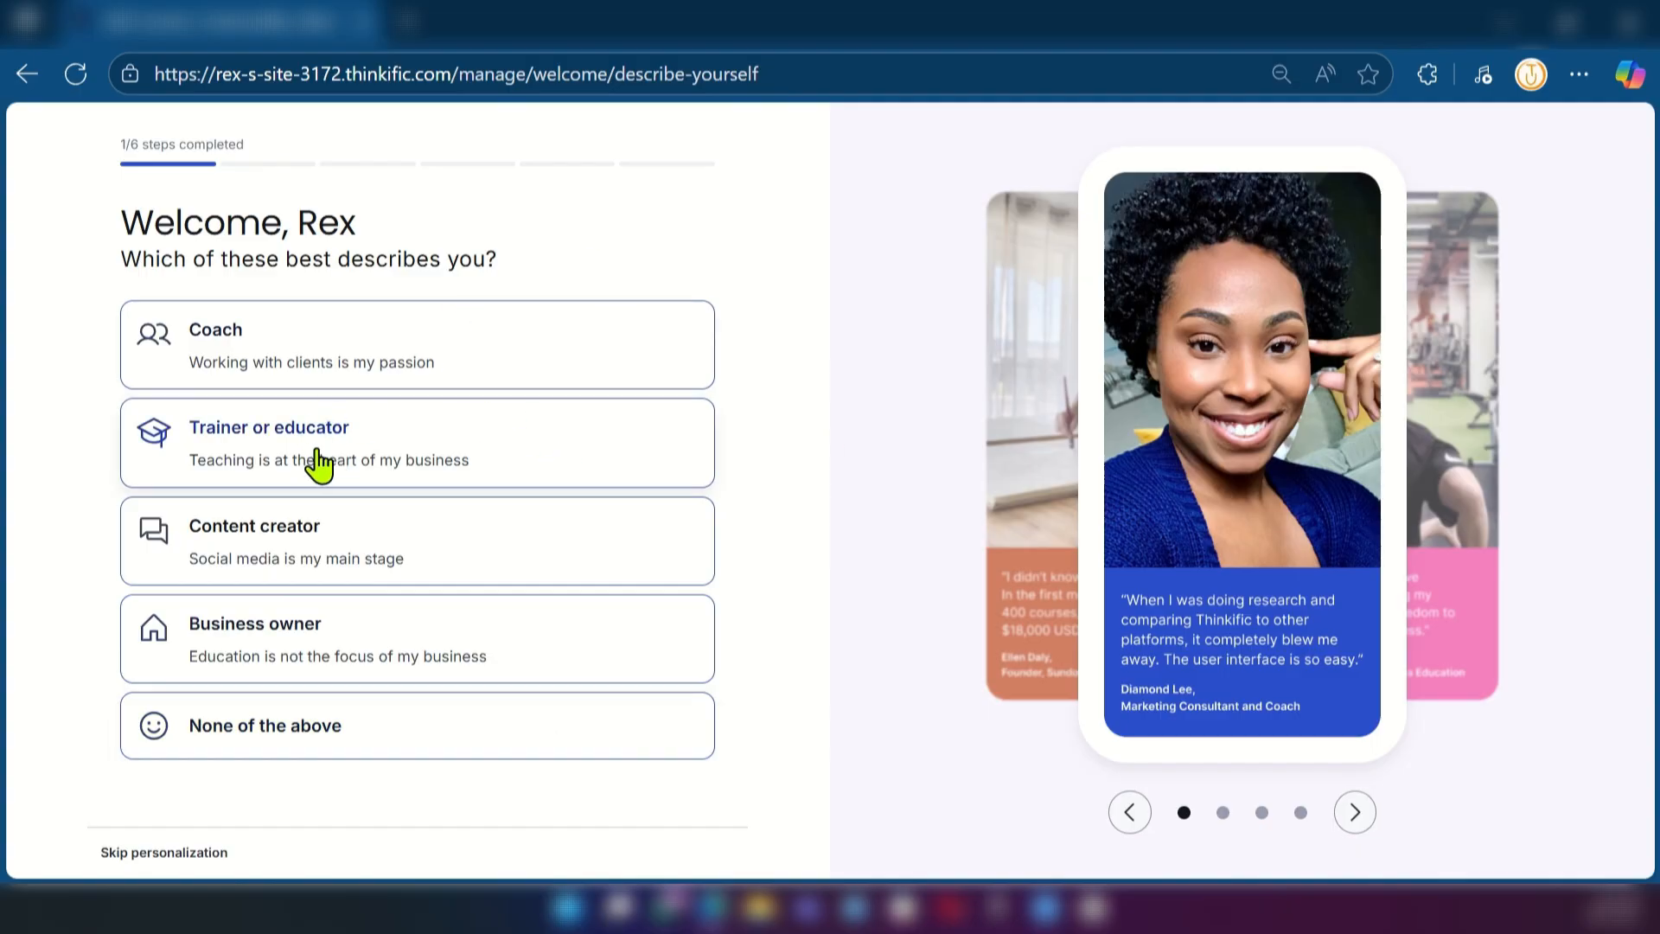
# Answer the onboarding questions with Trainer or educator, 1,000 - 10,000 people, Between $1,000 and $50,000, Course and Paid product
pyautogui.click(378, 451)
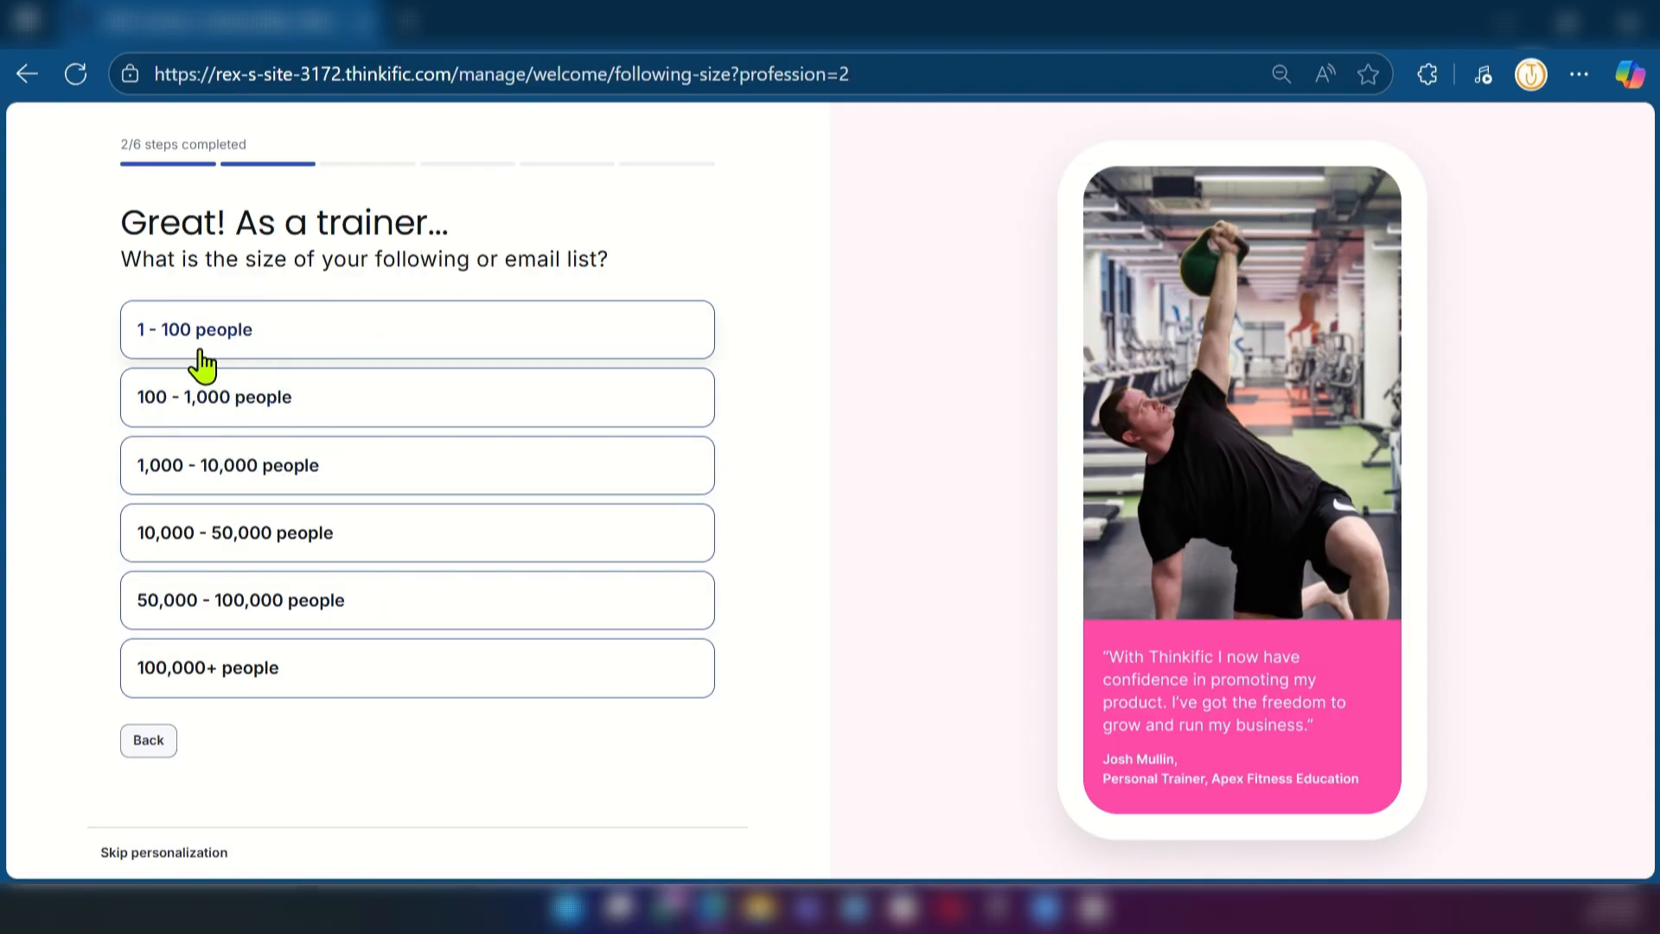
pyautogui.click(231, 469)
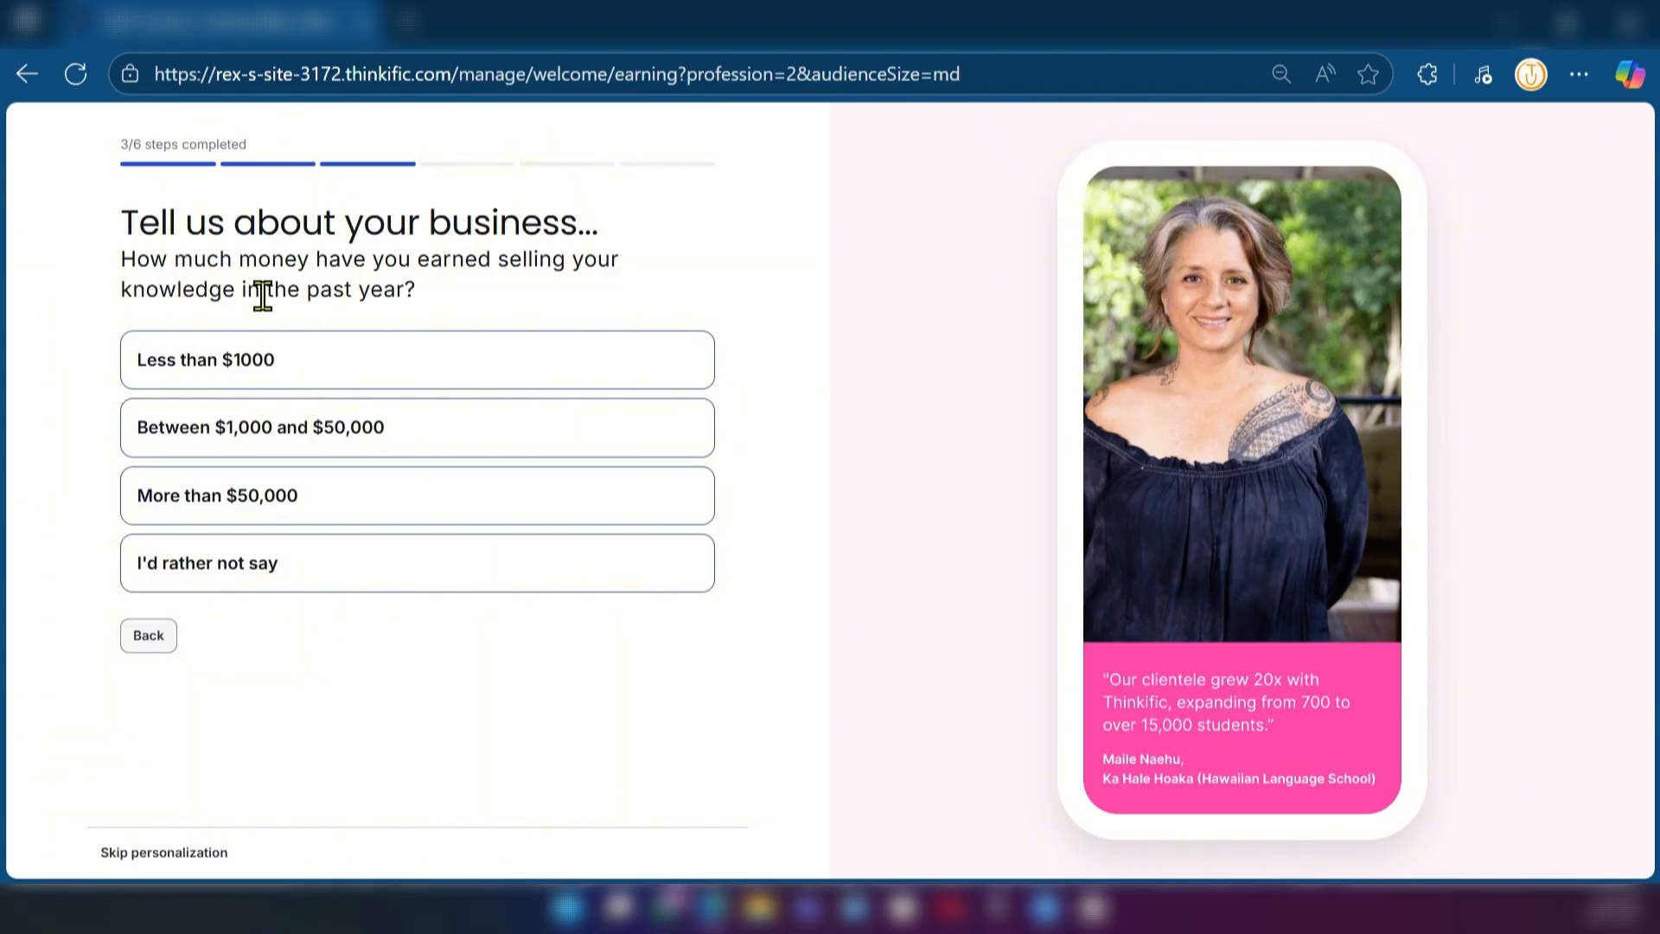
pyautogui.click(380, 471)
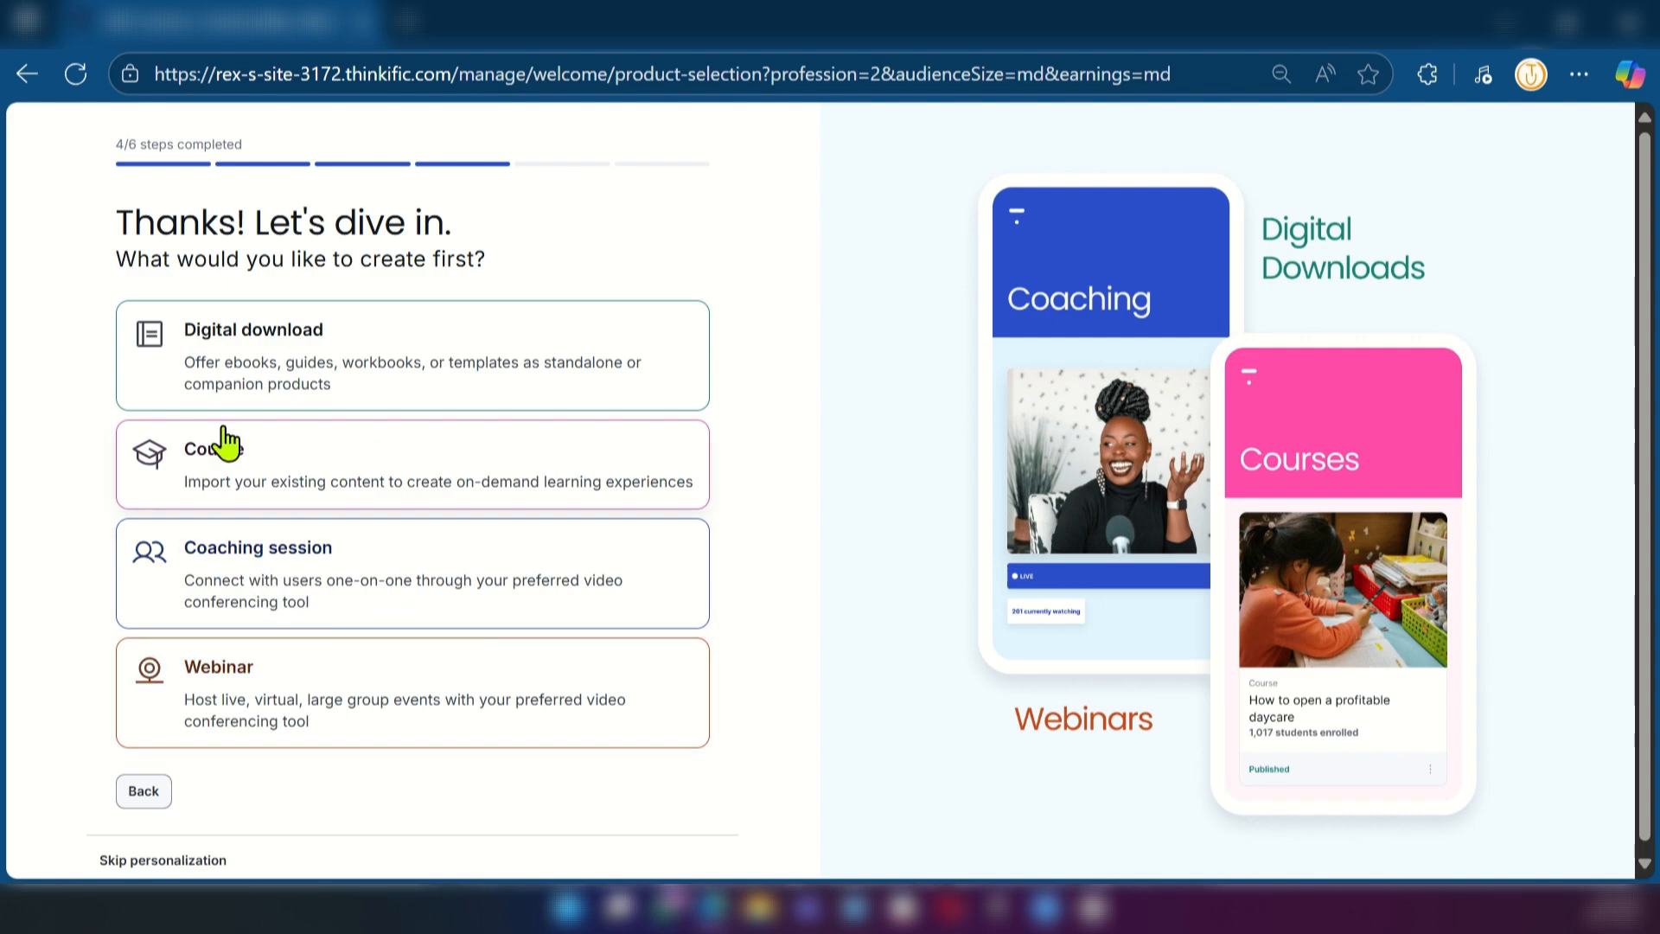
pyautogui.click(324, 476)
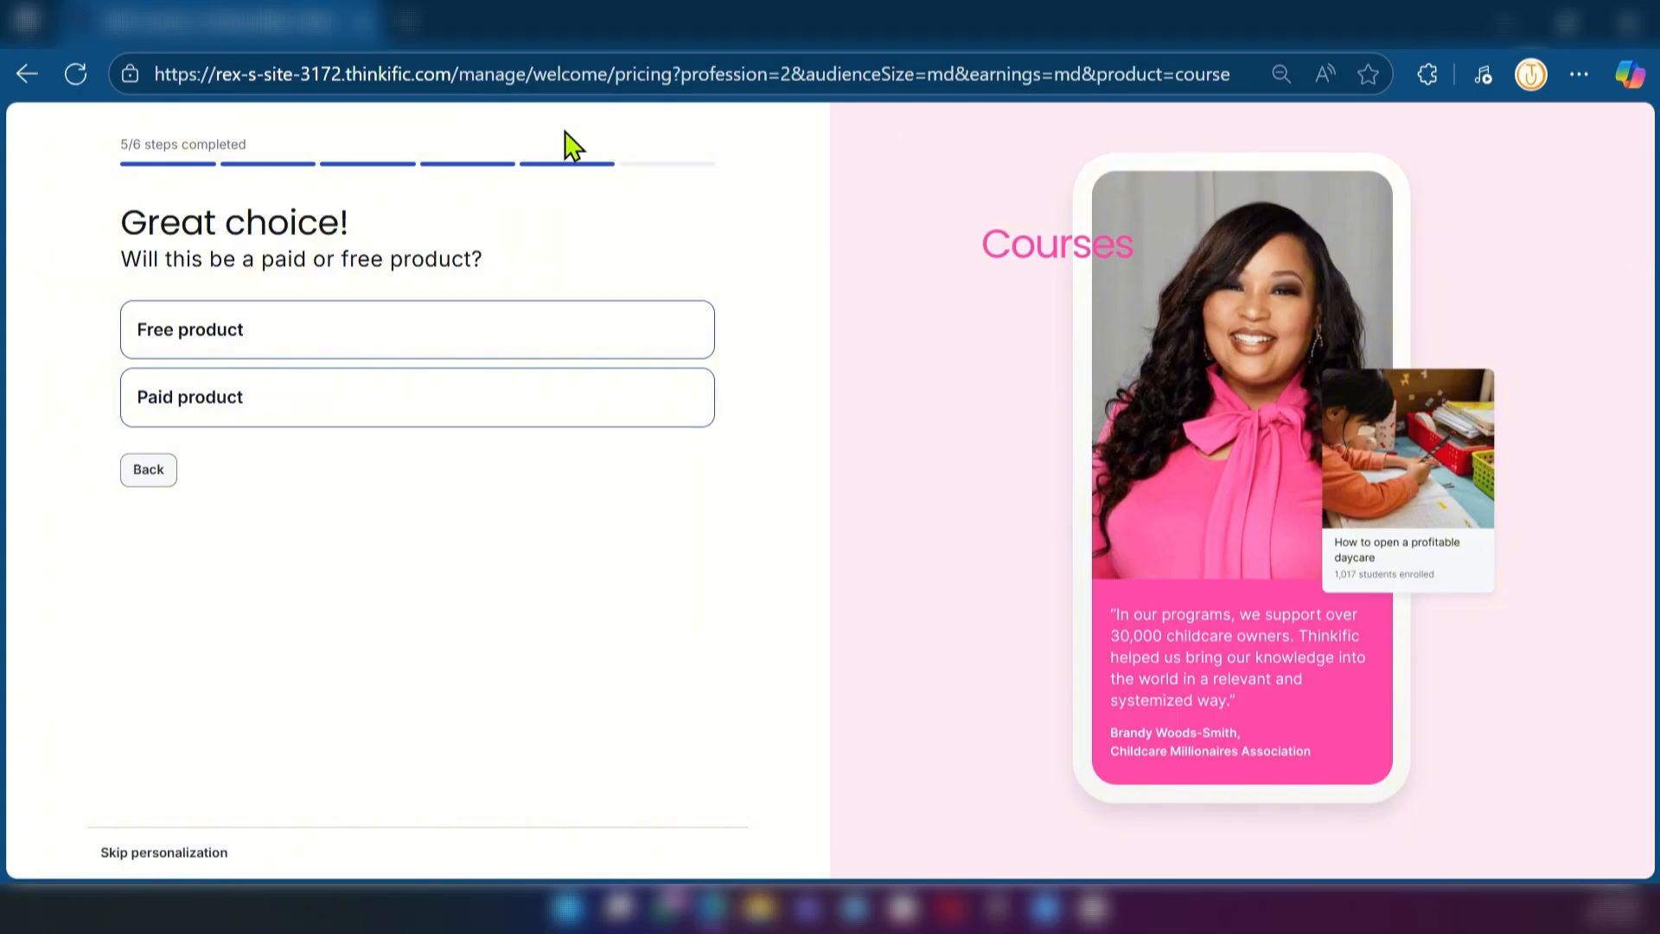
pyautogui.click(184, 401)
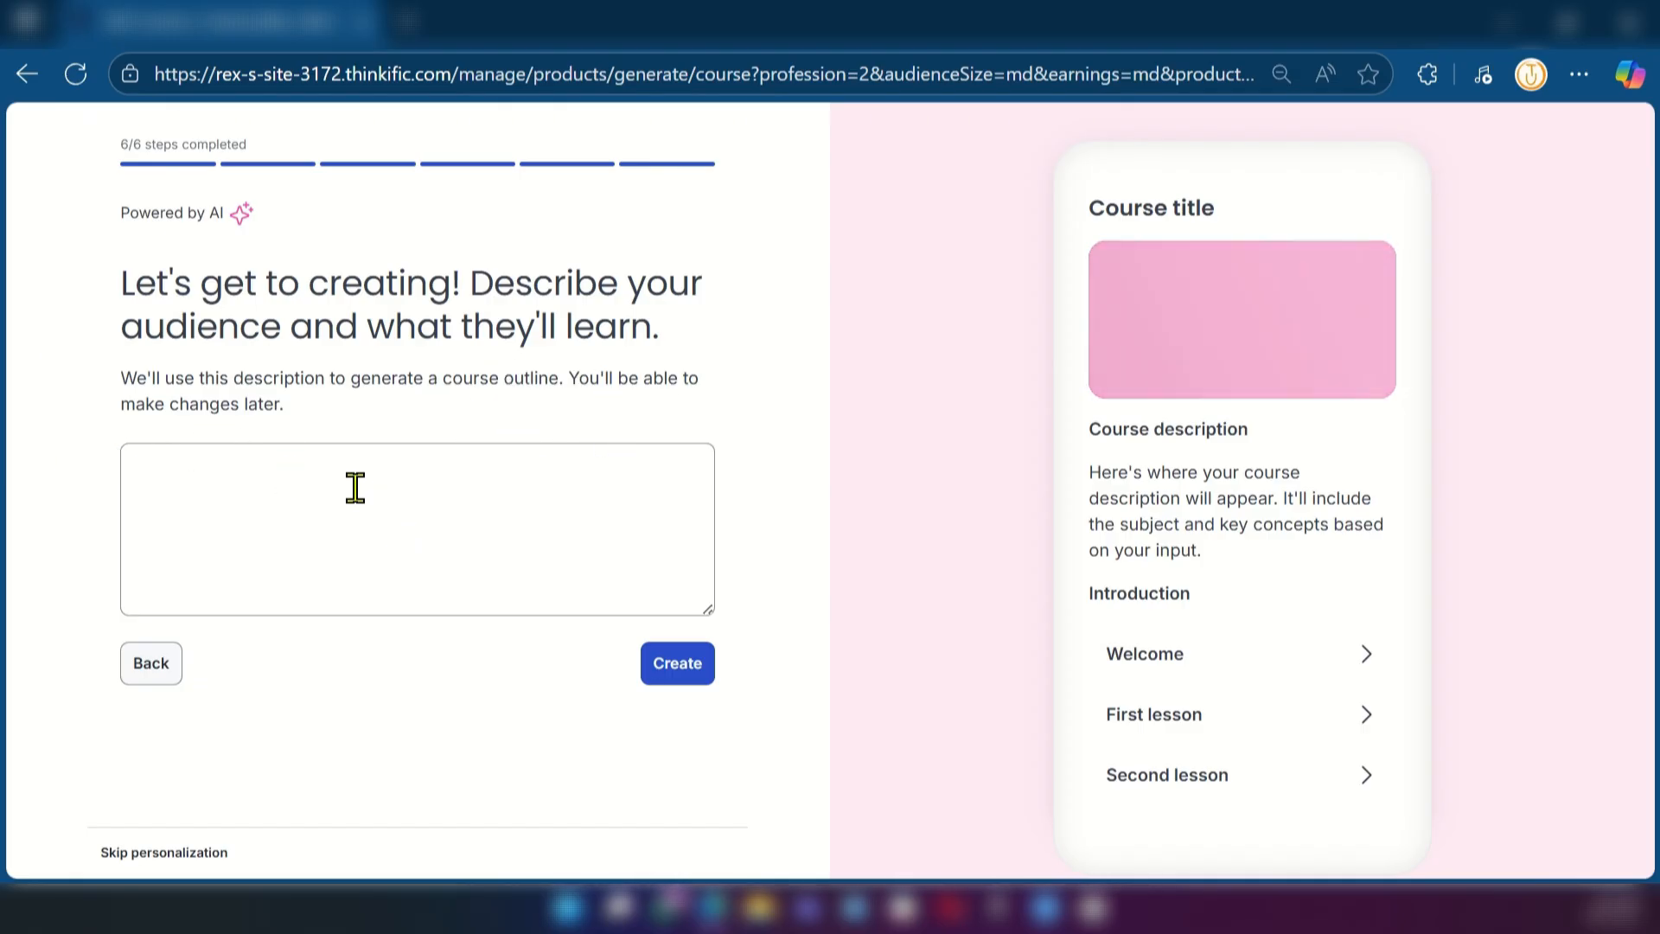
# Generate the course outline from the description "How to Become an IT Support Specialist"
pyautogui.click(277, 529)
pyautogui.write('How to Become an IT Support Specialist')
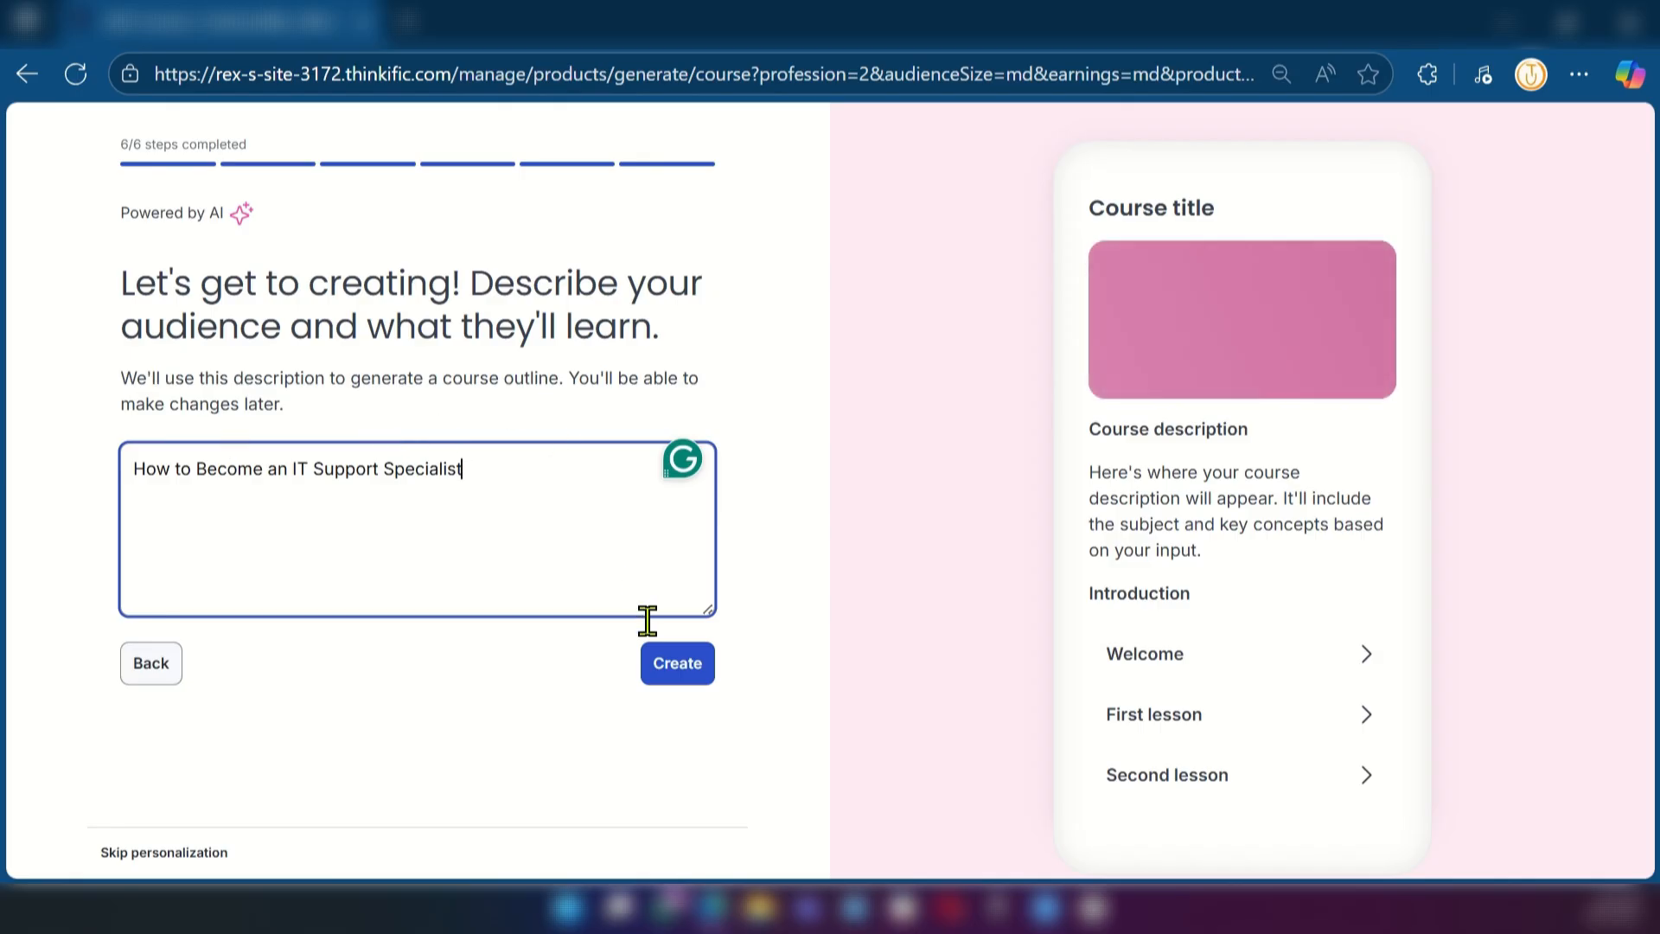
pyautogui.click(674, 680)
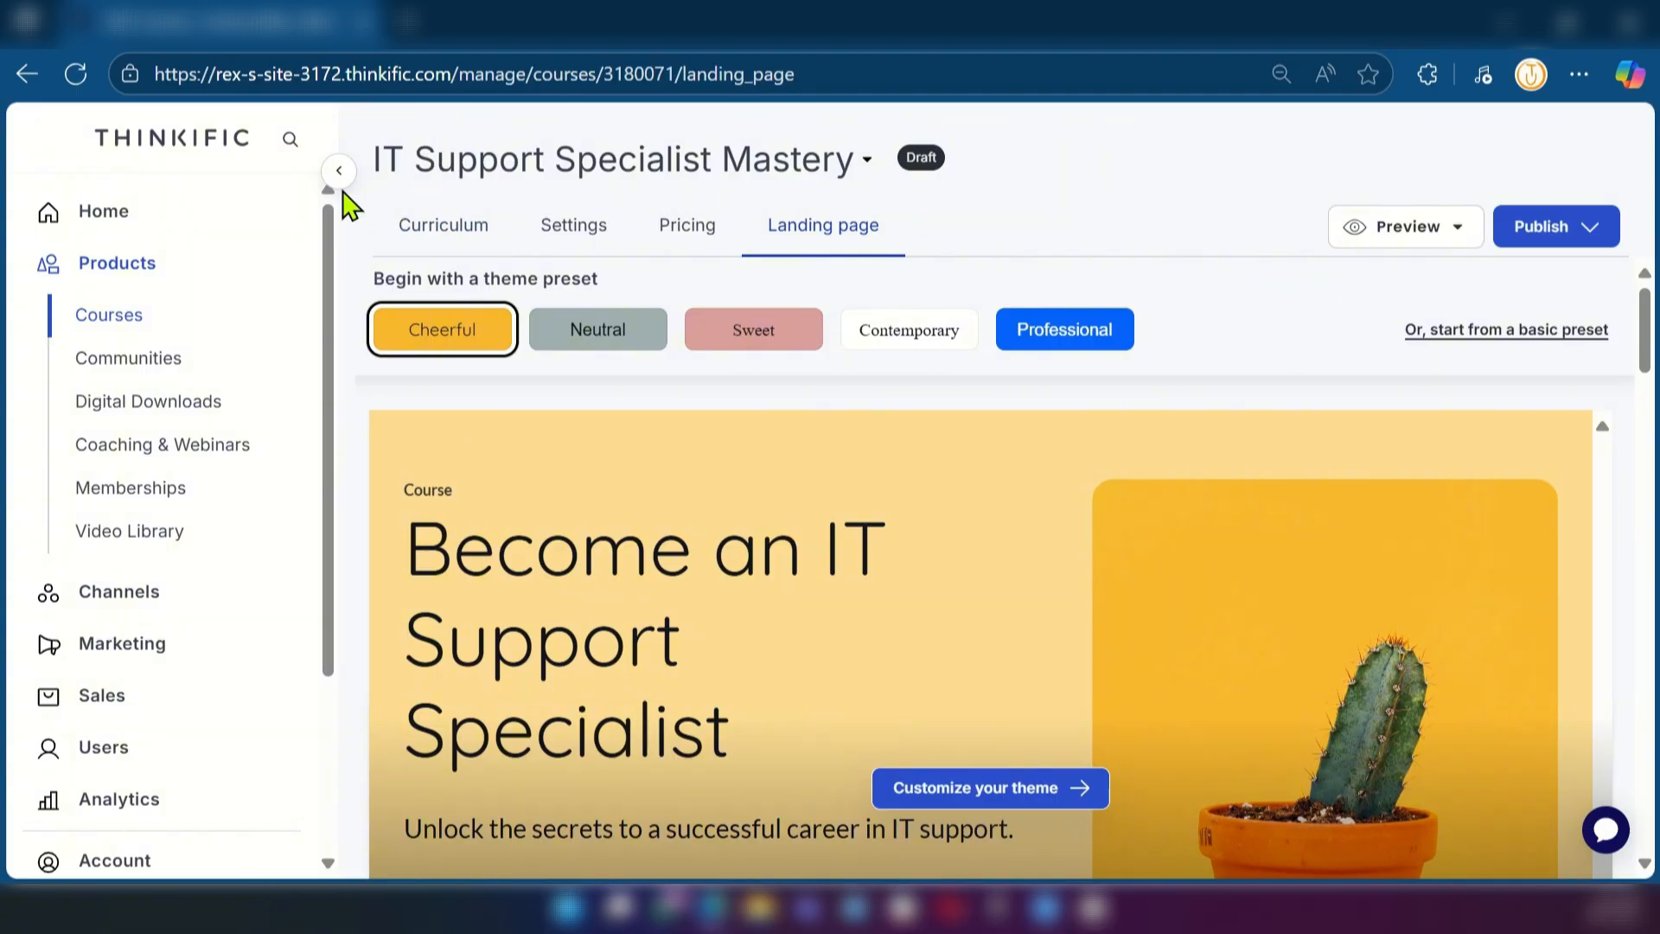
pyautogui.scroll(-3, 95, 363)
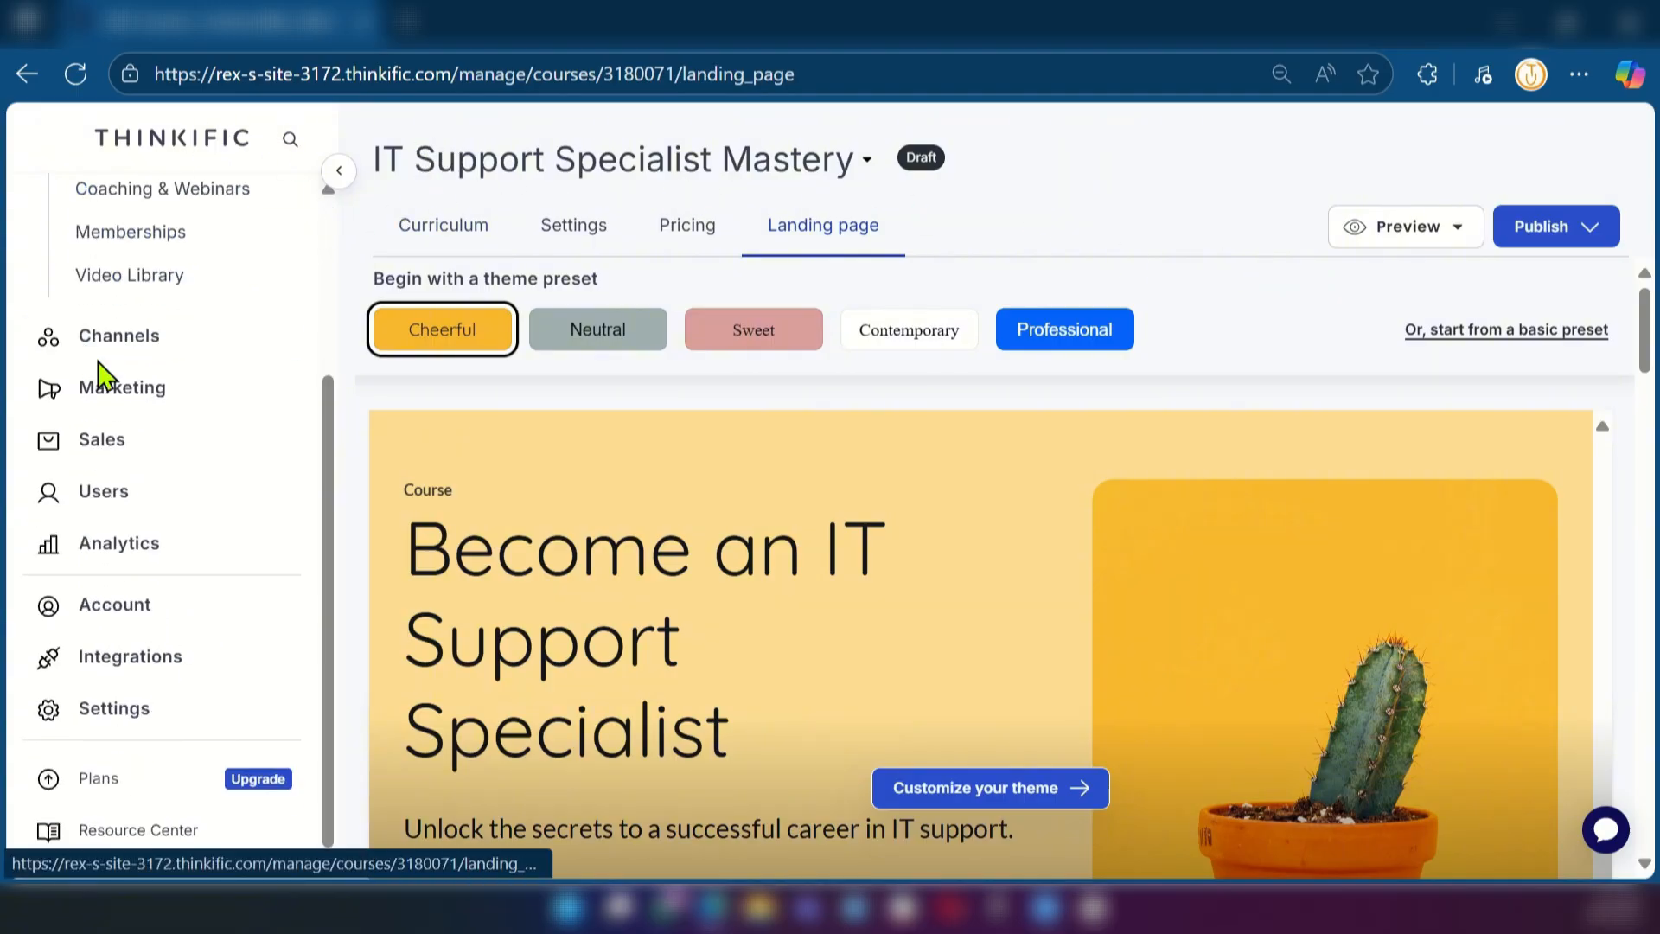
pyautogui.scroll(2, 99, 381)
pyautogui.scroll(1, 99, 394)
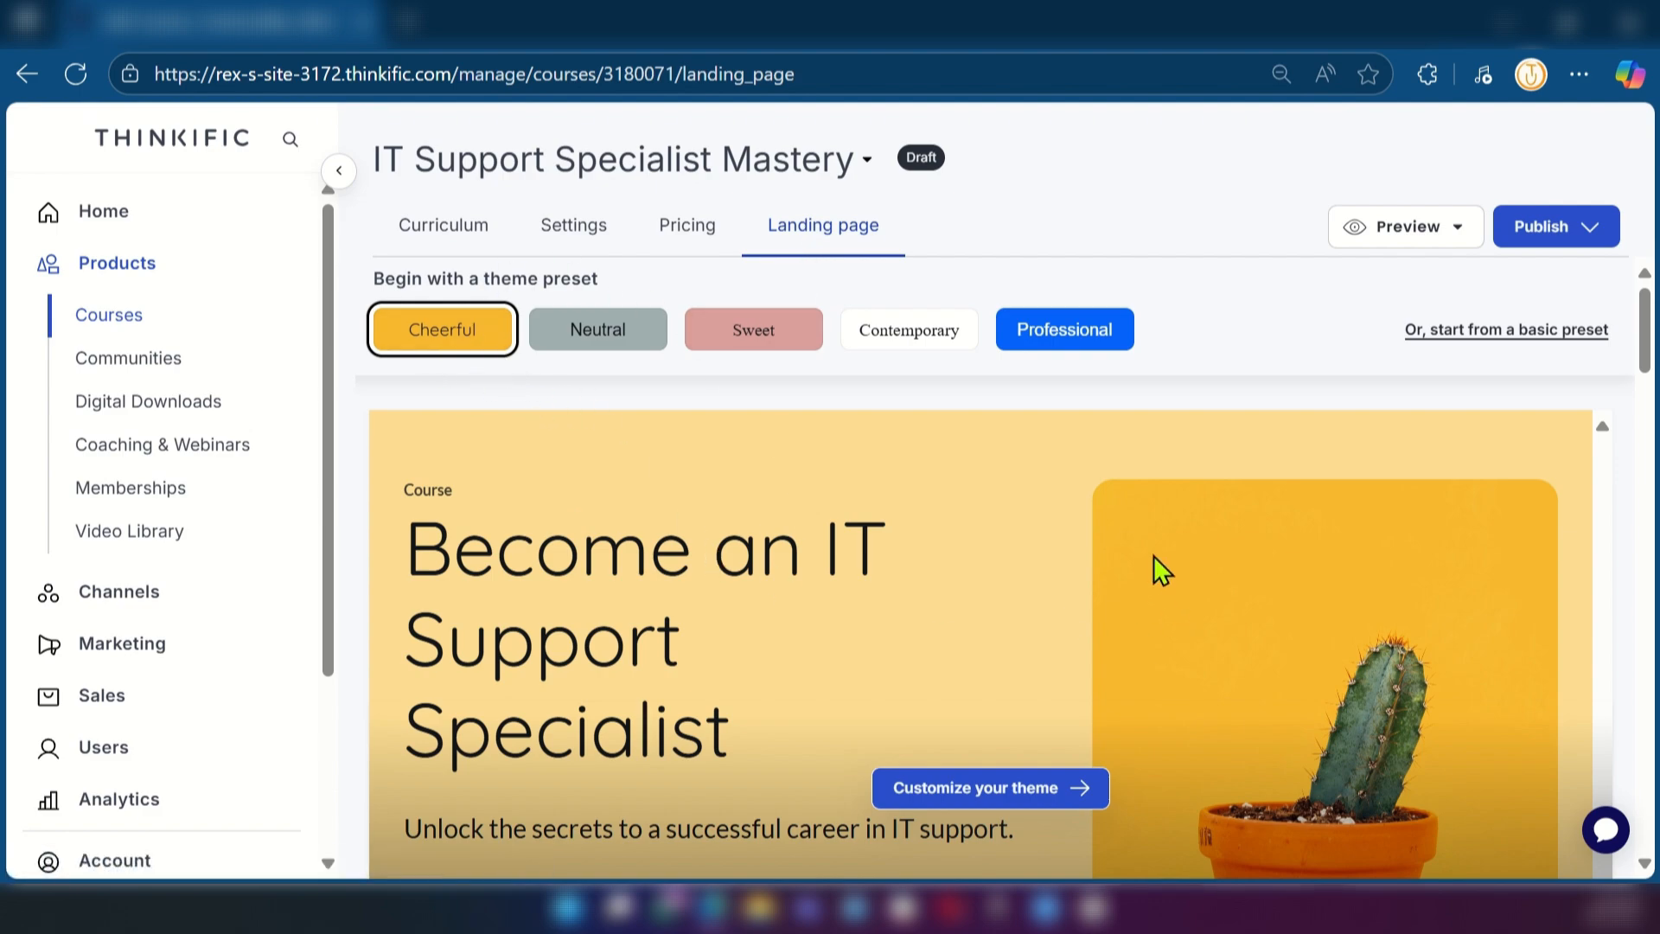
# Try the Neutral, Sweet, Contemporary and Professional theme presets on the course landing page and return to Cheerful
pyautogui.click(596, 342)
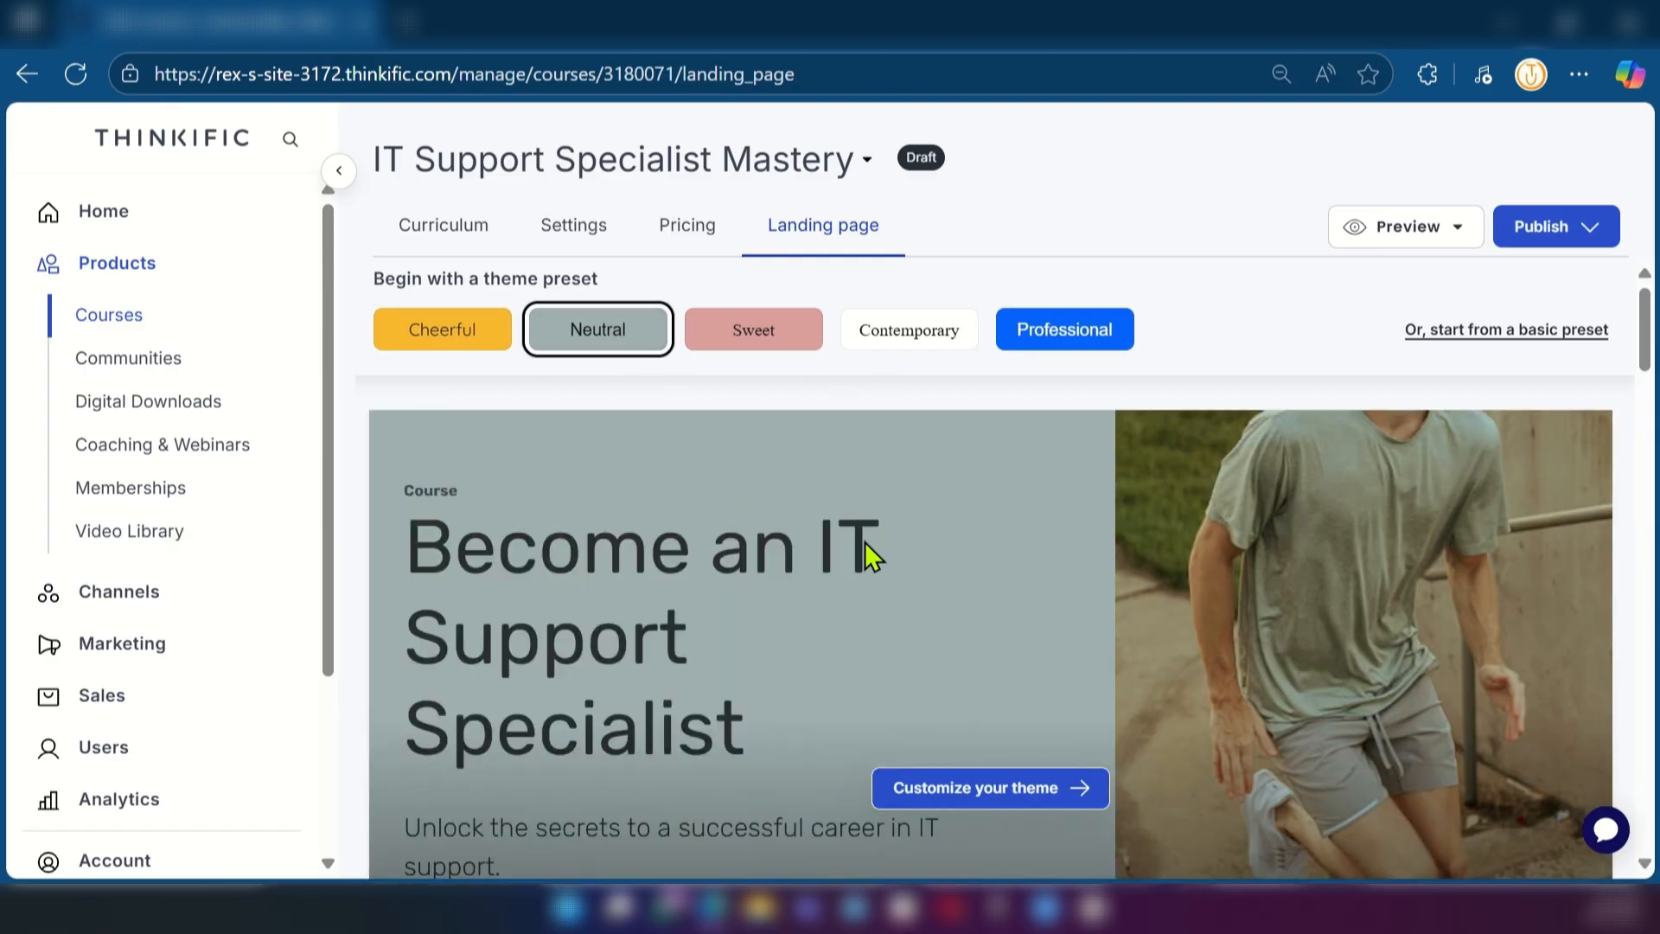
pyautogui.scroll(-3, 932, 557)
pyautogui.scroll(3, 932, 557)
pyautogui.click(754, 348)
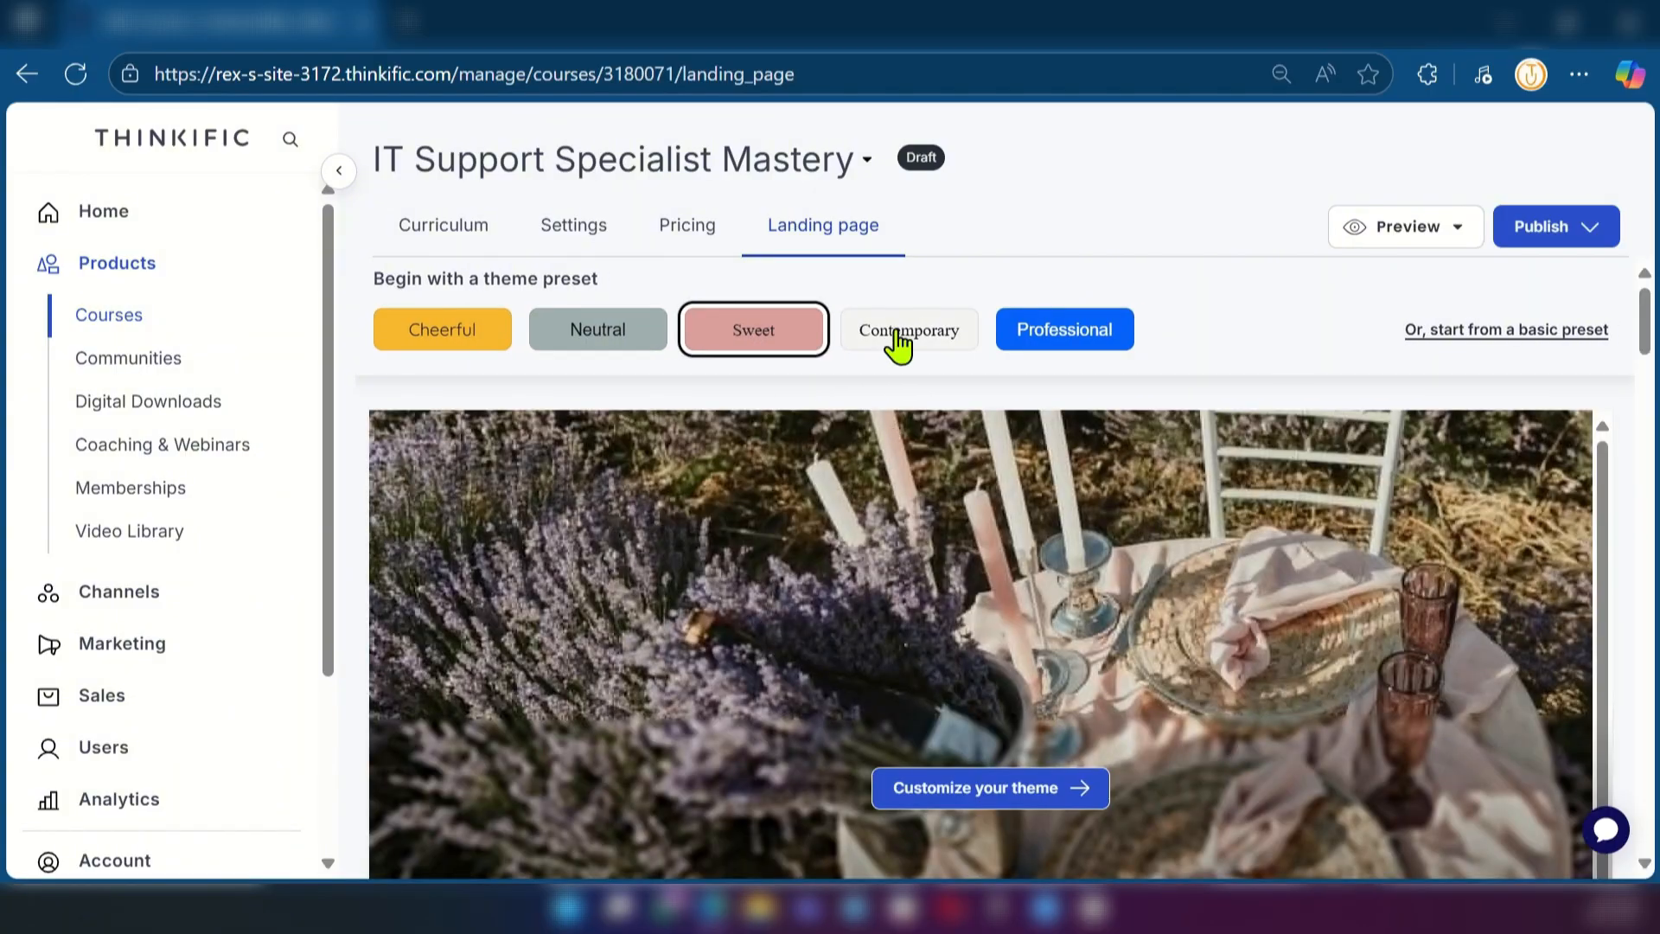
pyautogui.click(902, 342)
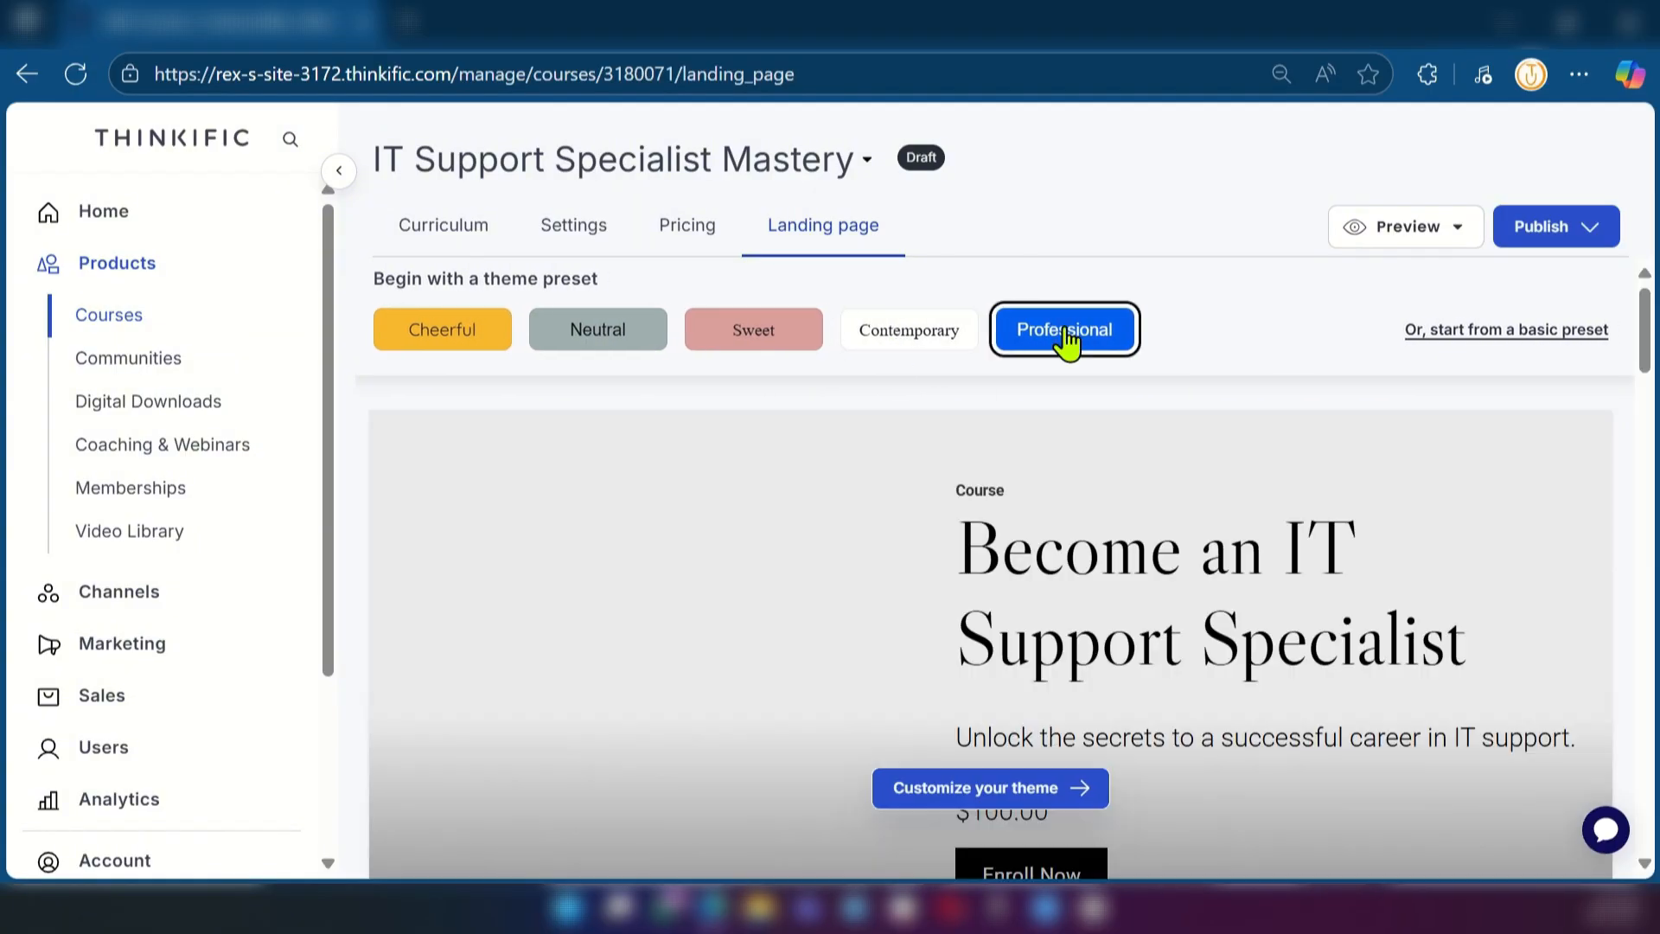
pyautogui.click(1070, 334)
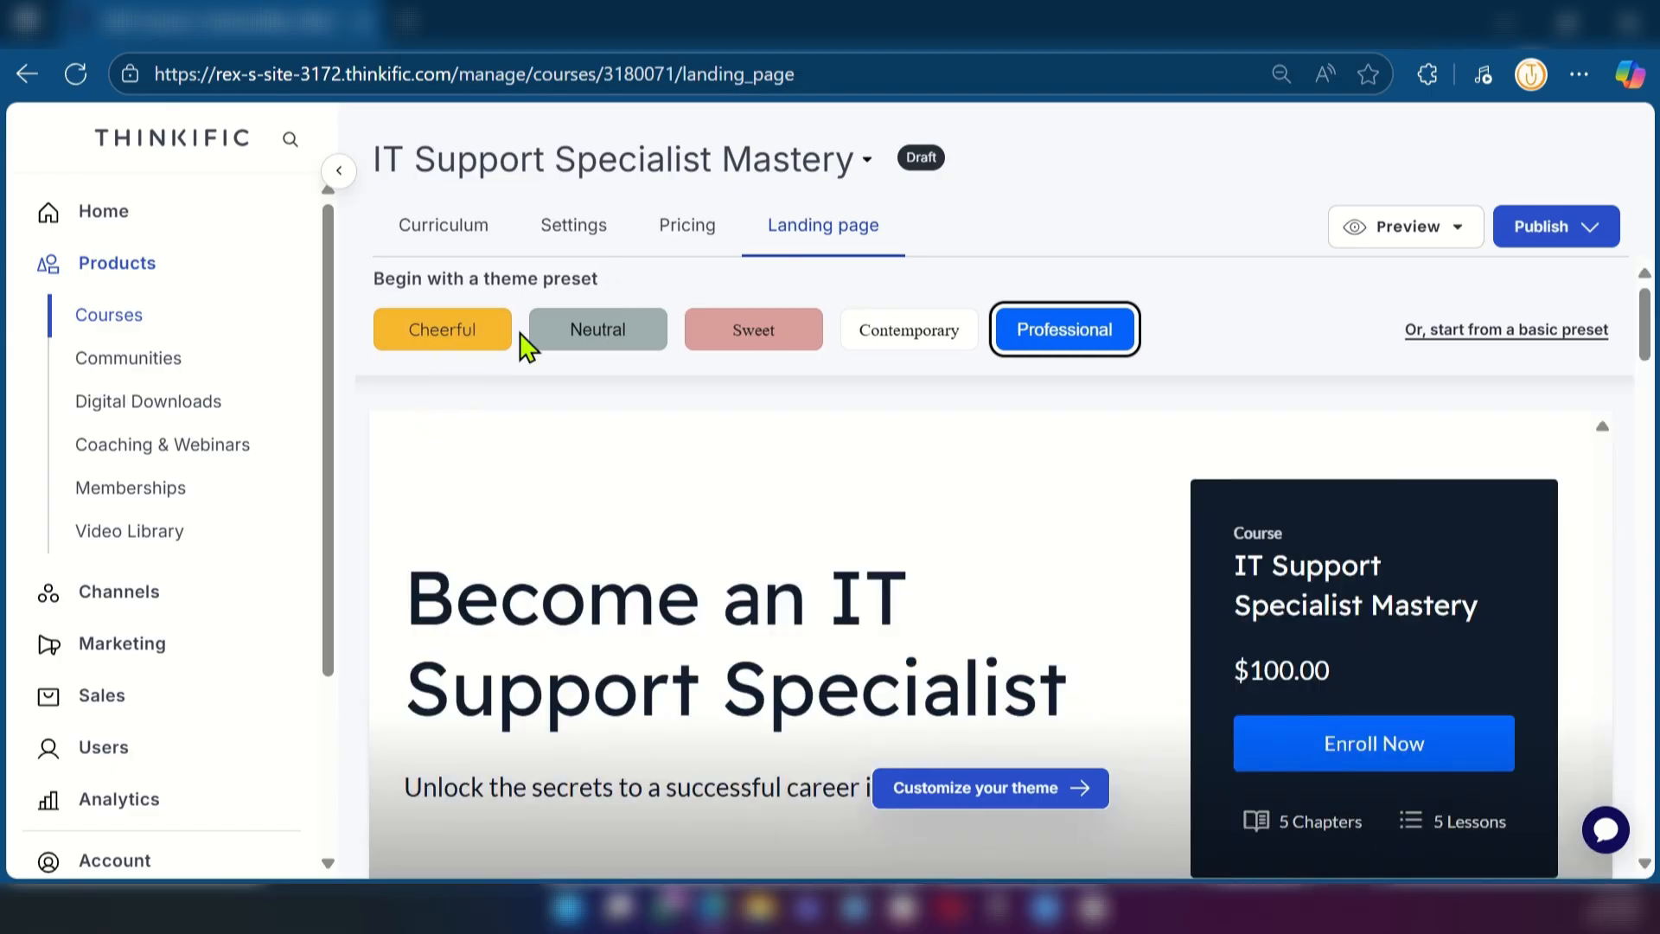
pyautogui.click(464, 354)
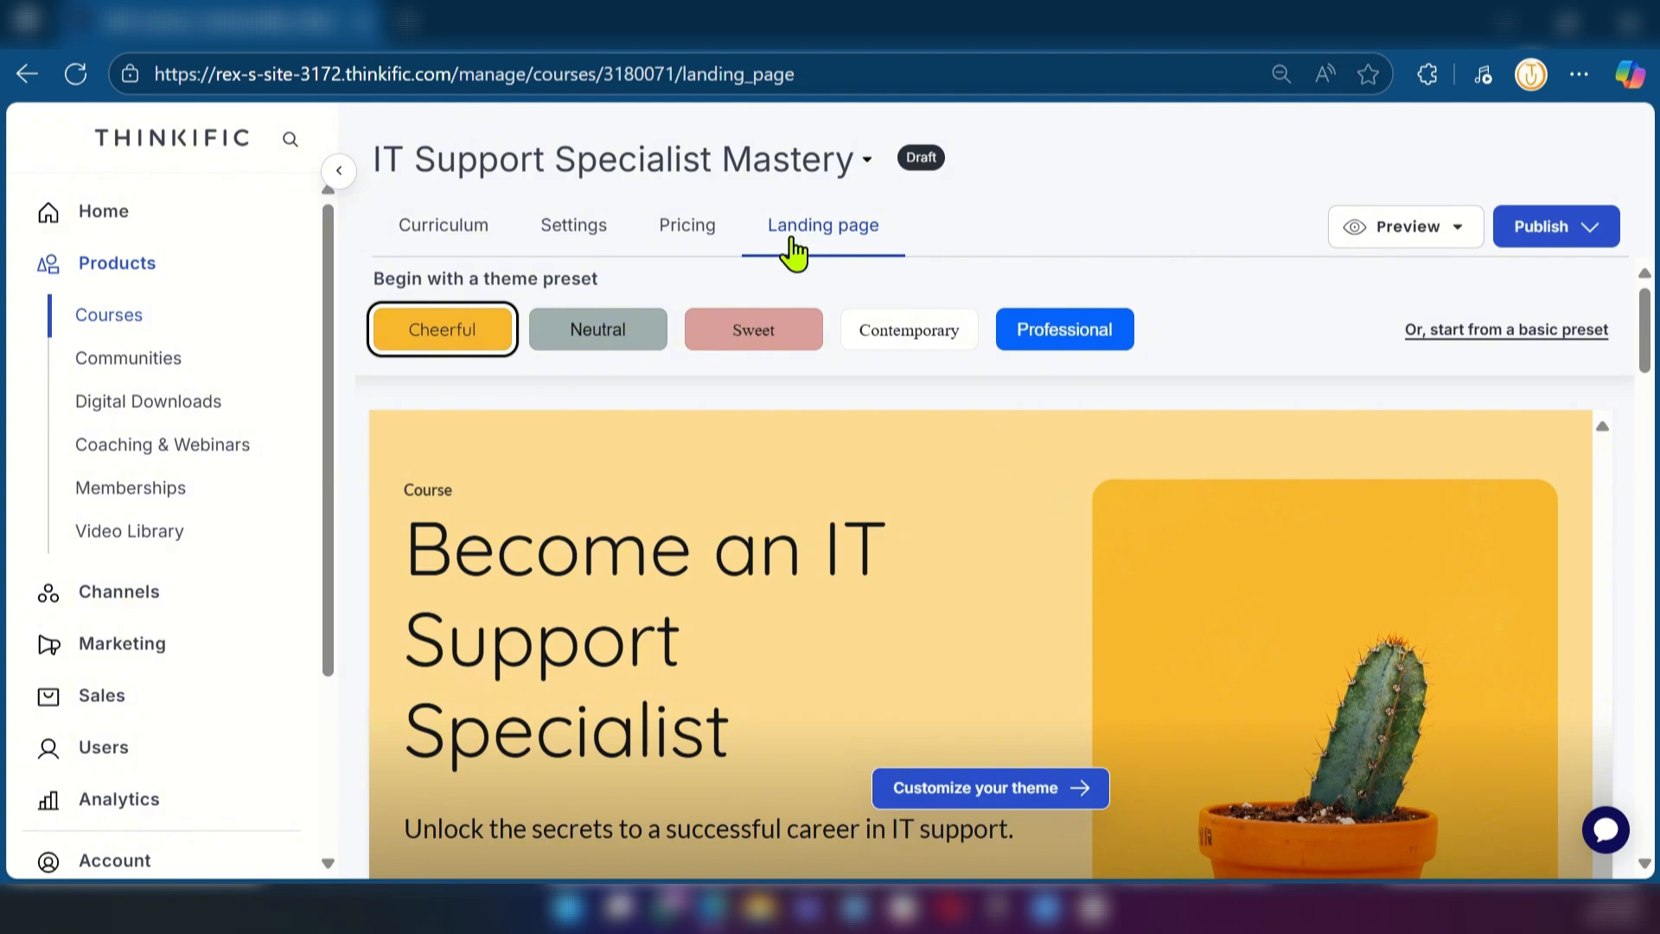
pyautogui.scroll(-3, 735, 560)
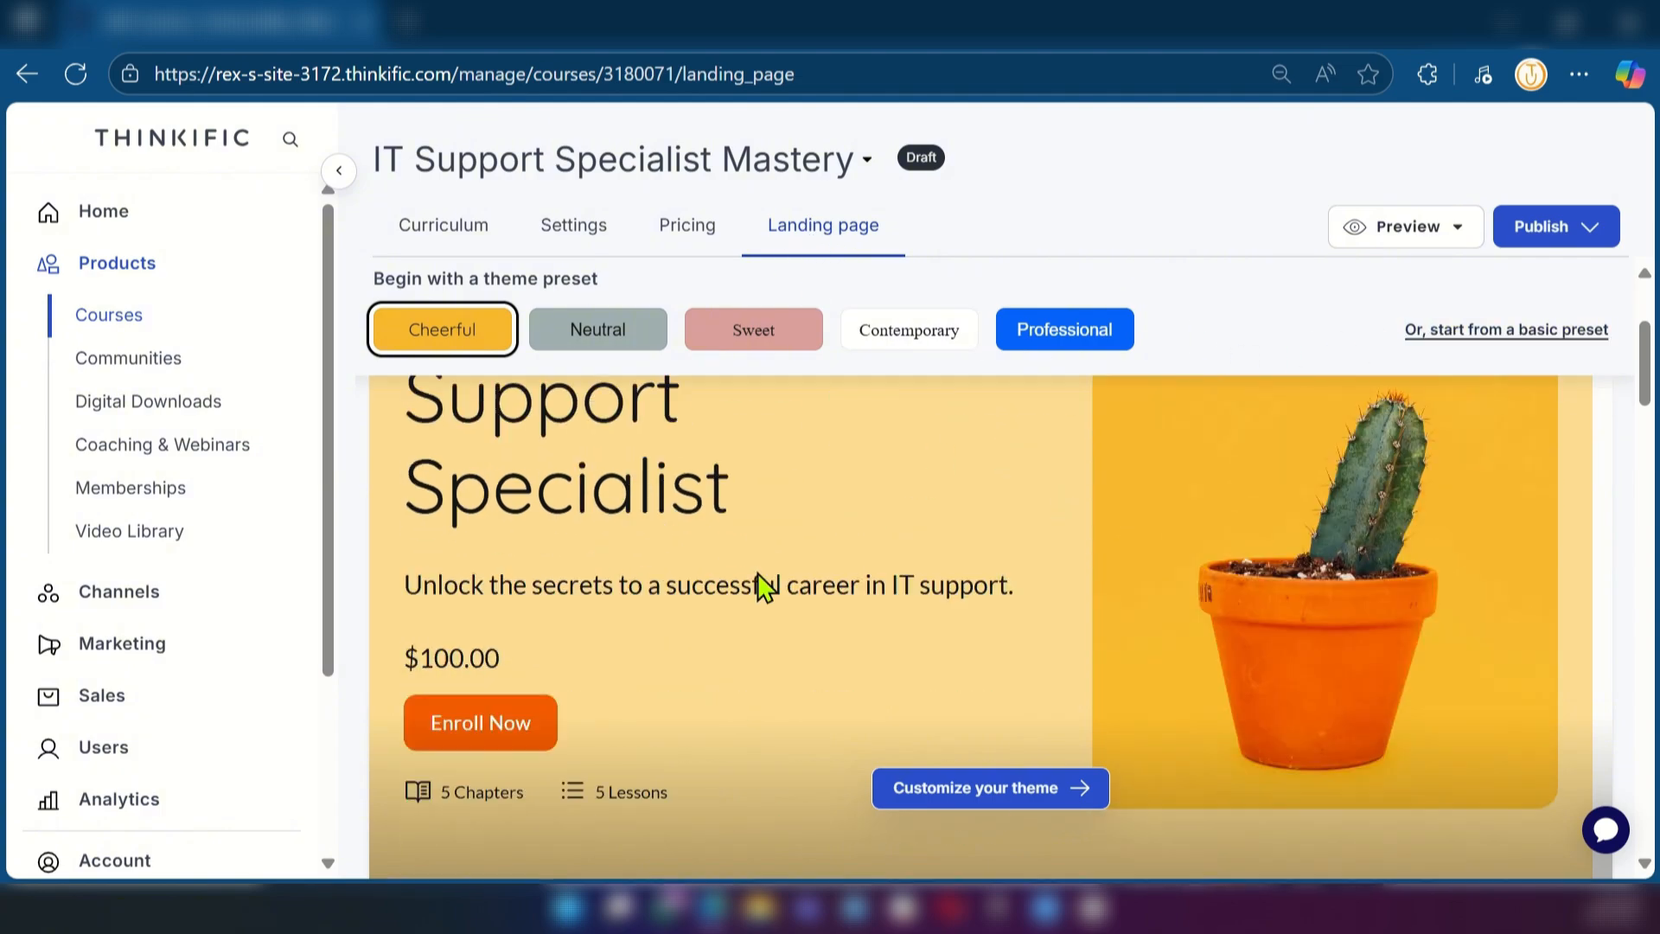
# Preview the course with all lessons including drafts and expand its chapters from Core Technical Skills to Career Development and Next Steps
pyautogui.scroll(3, 758, 573)
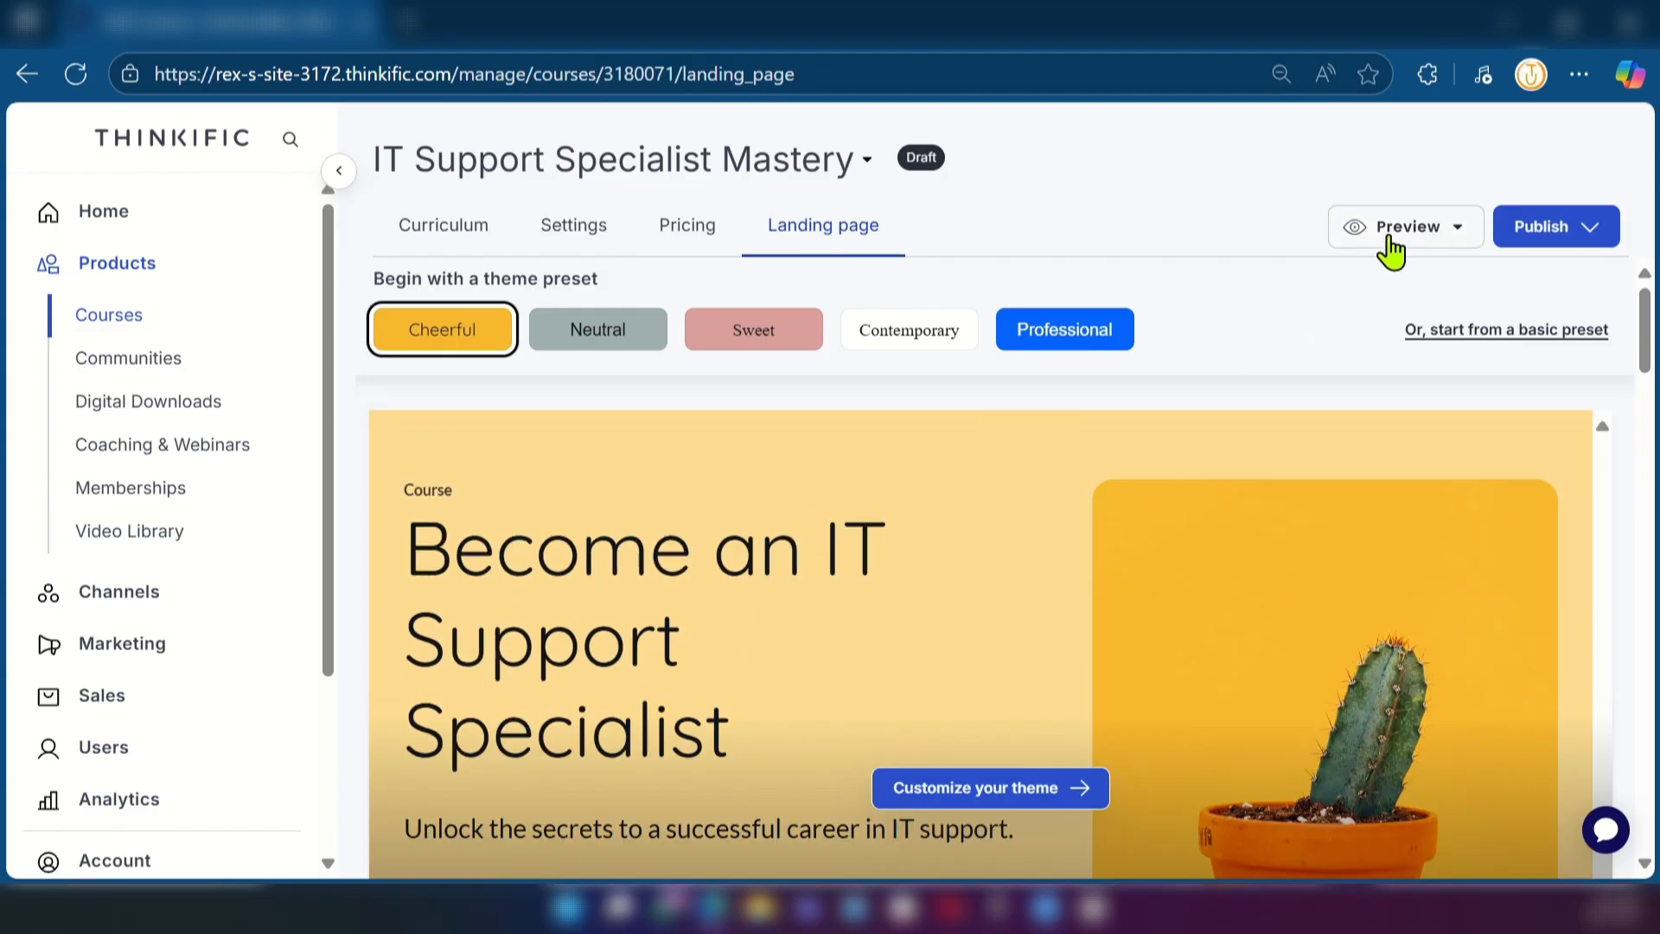
pyautogui.click(1415, 245)
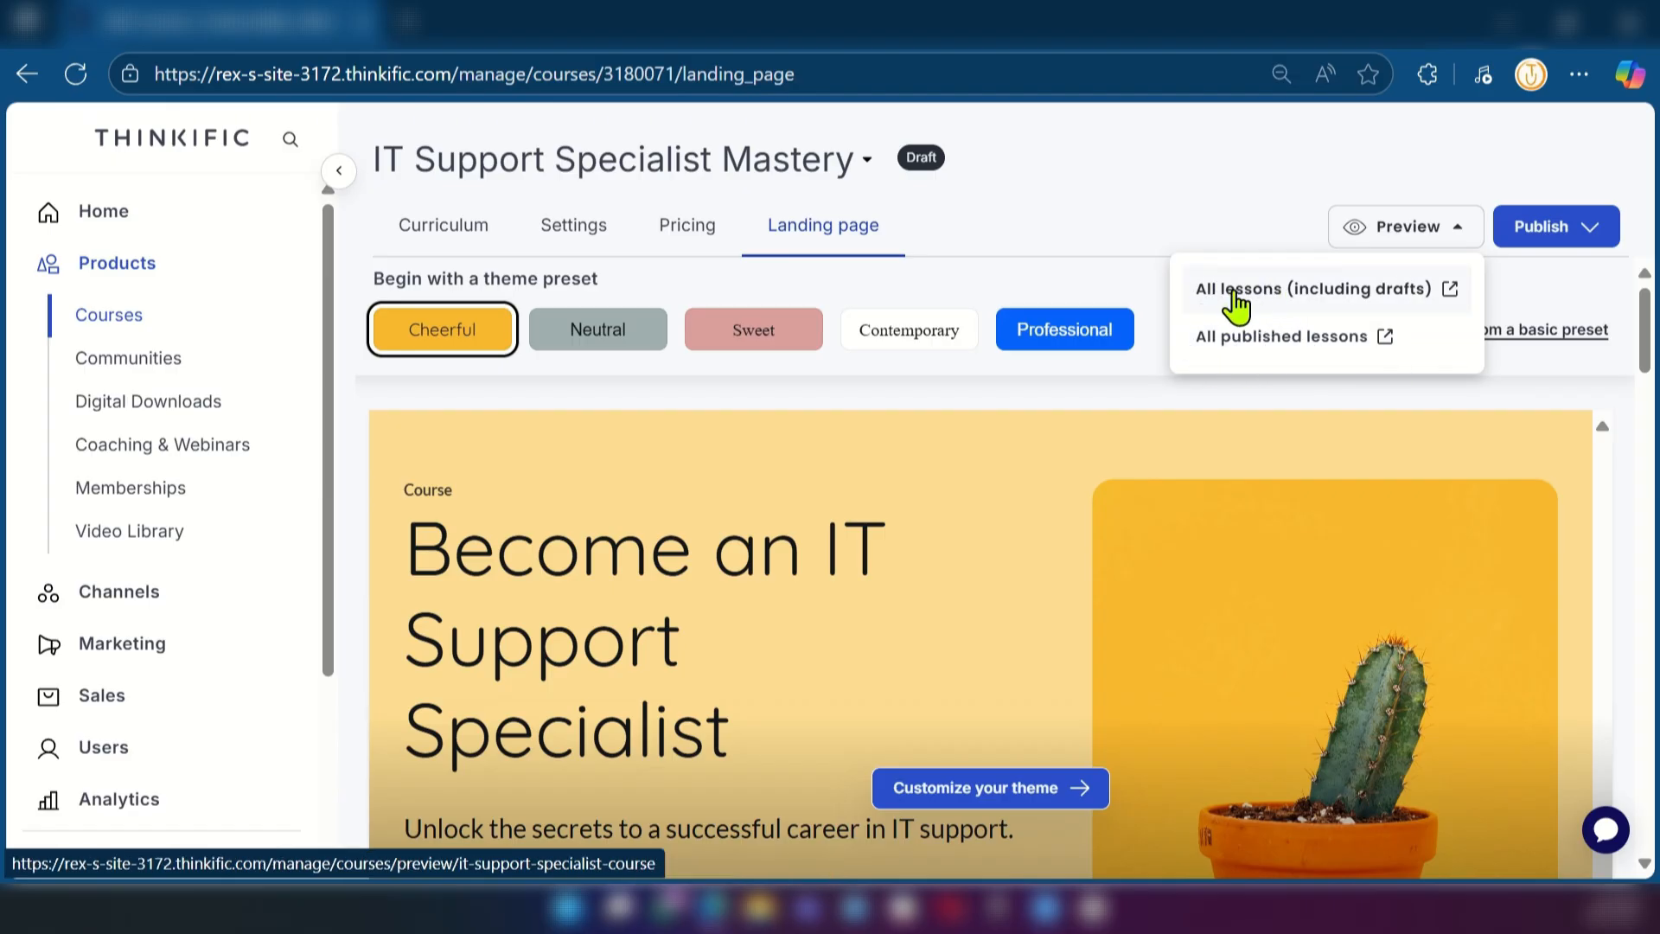
pyautogui.click(1332, 298)
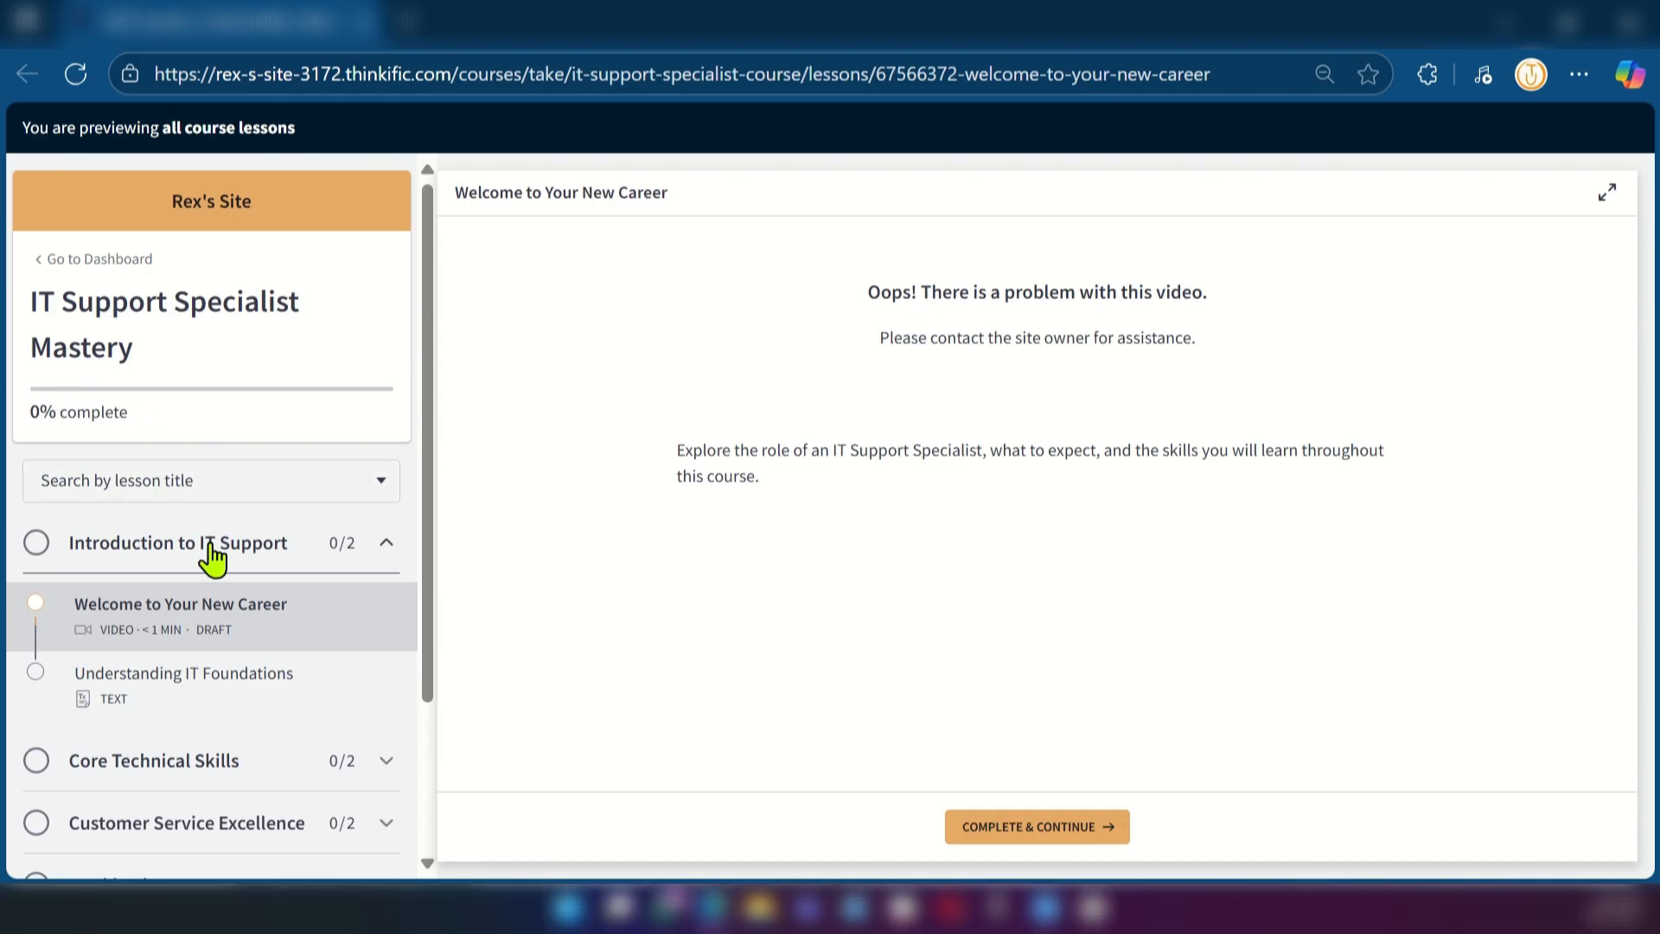
pyautogui.scroll(-3, 211, 559)
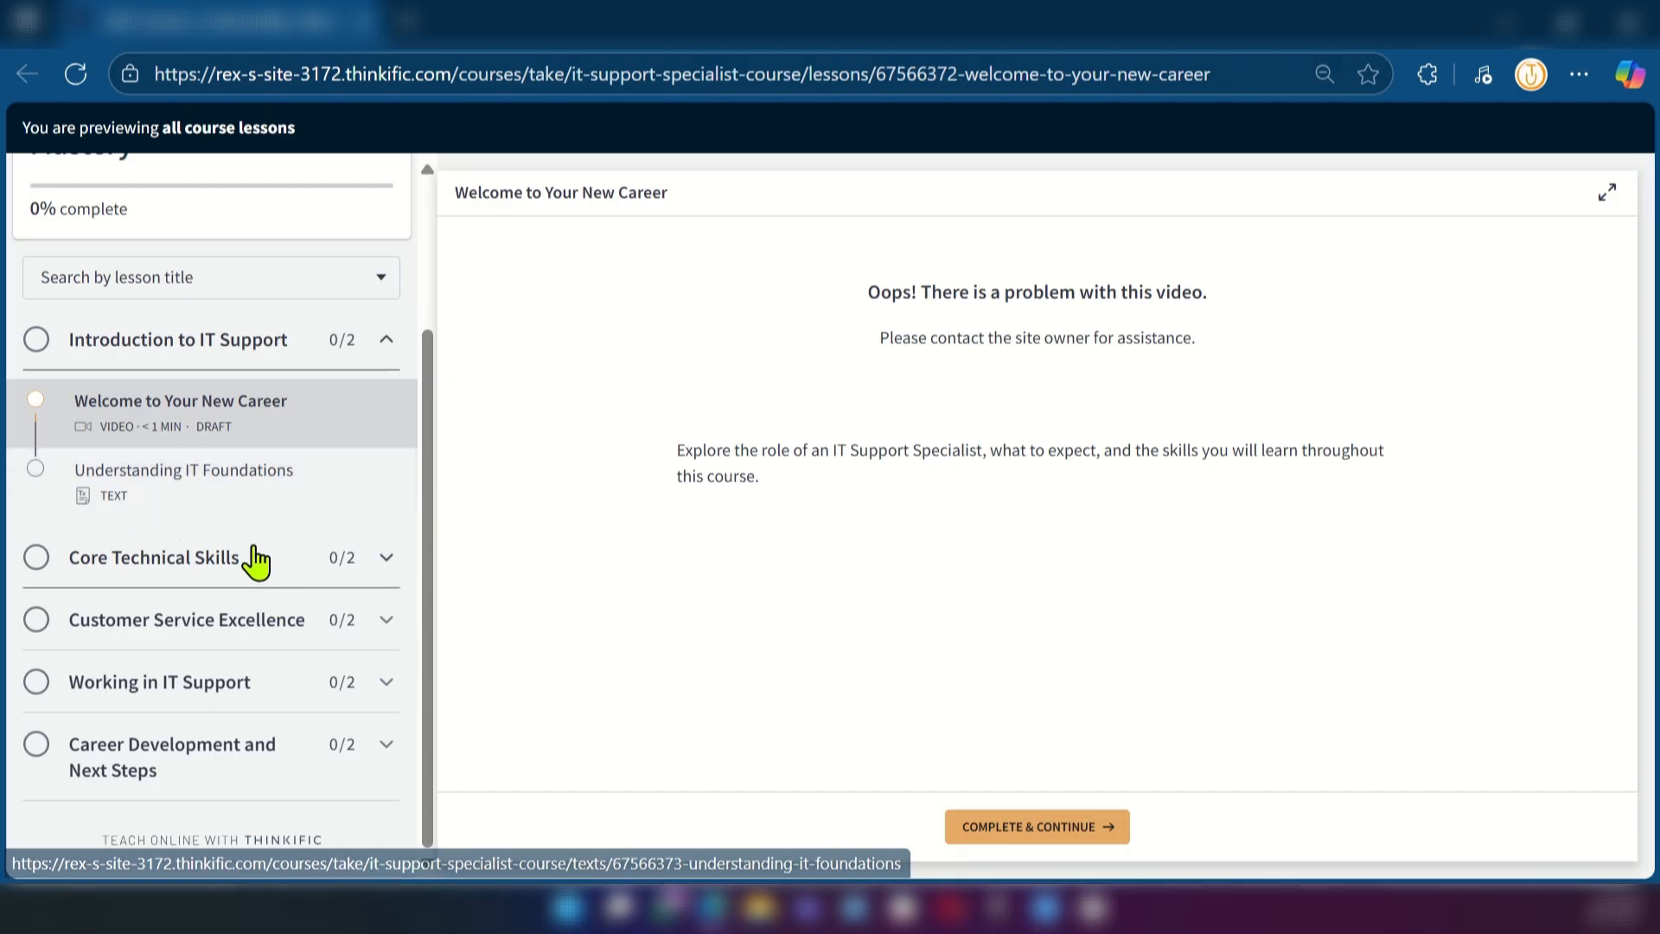
pyautogui.click(352, 571)
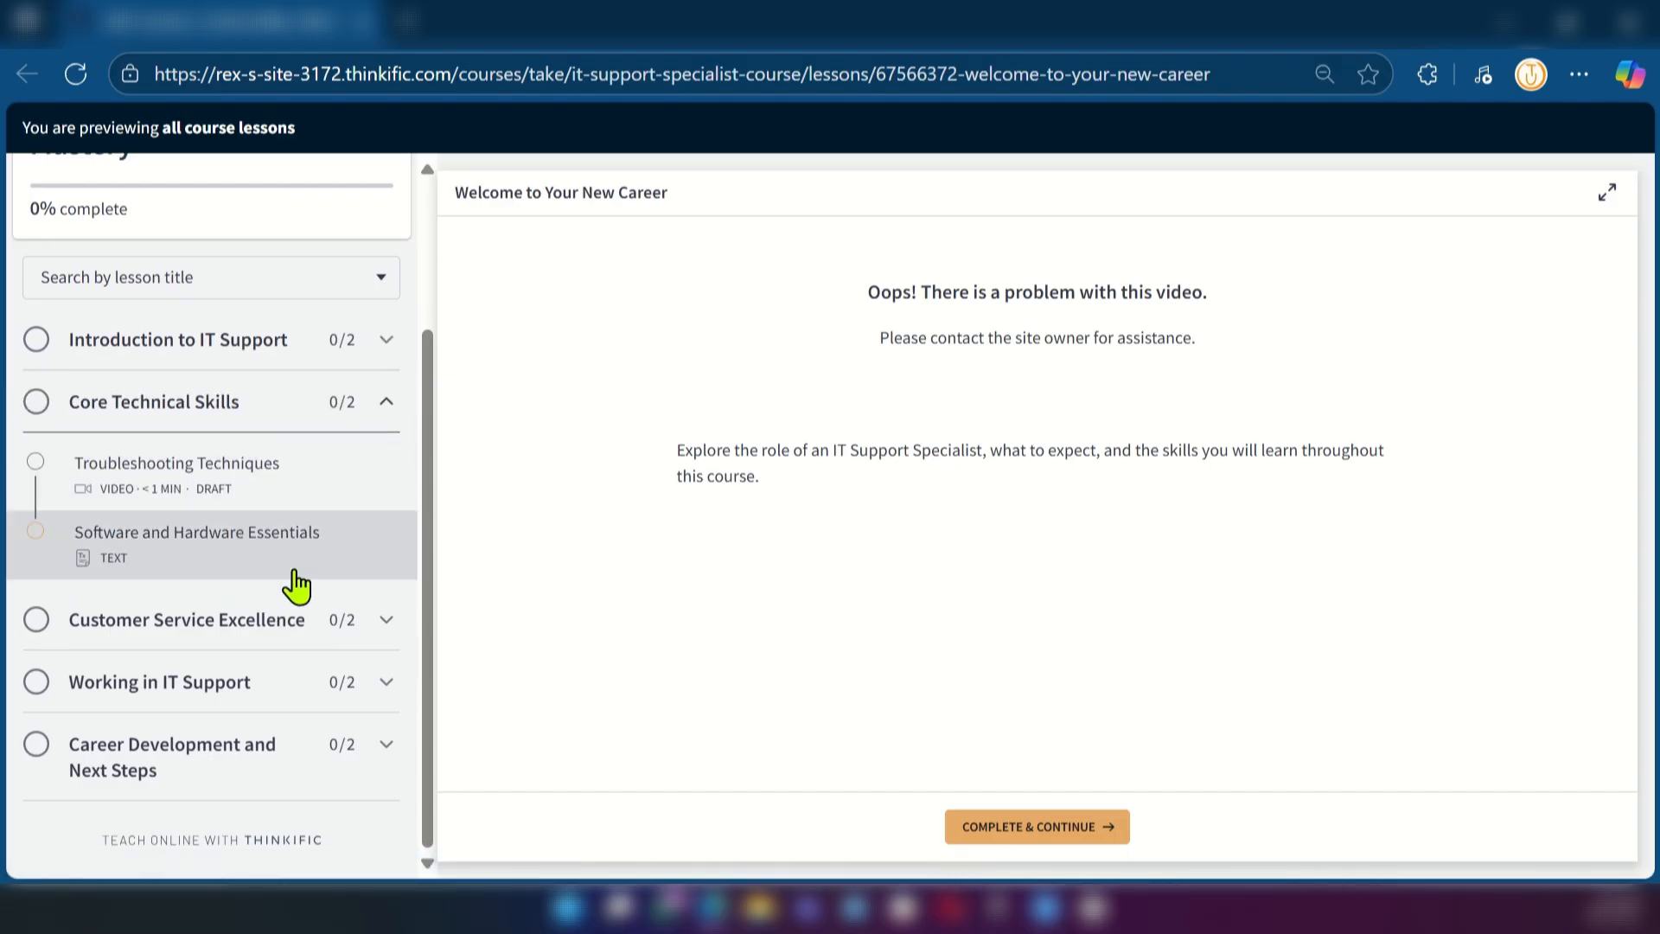
pyautogui.click(337, 621)
pyautogui.click(372, 688)
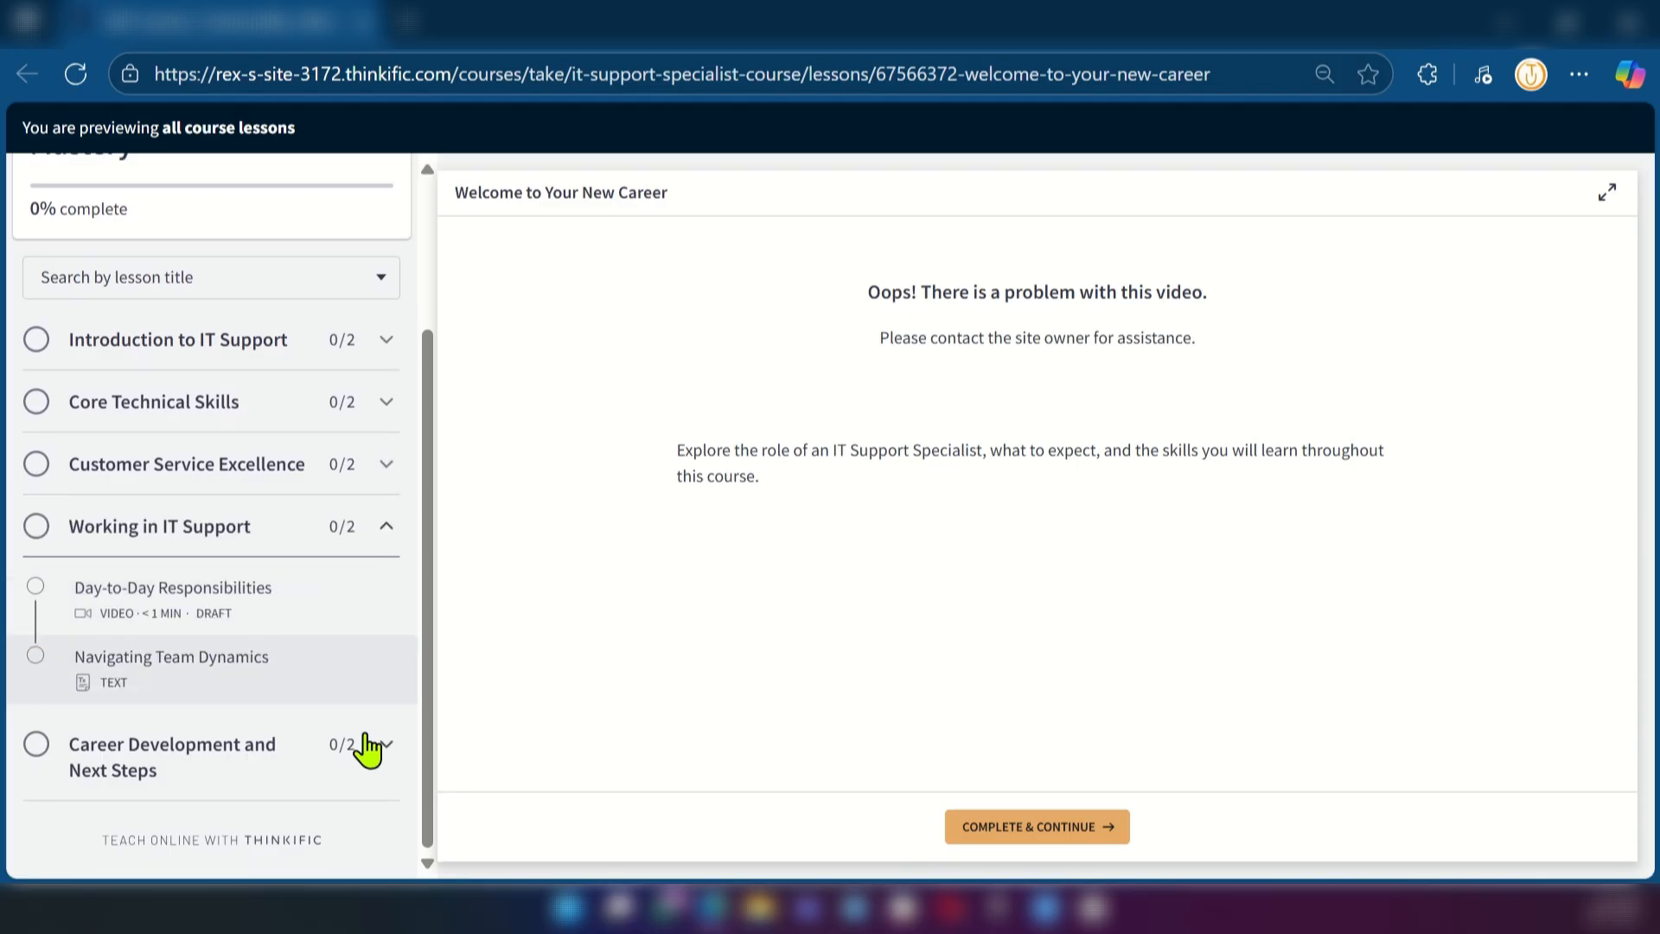
pyautogui.click(385, 754)
pyautogui.scroll(2, 201, 722)
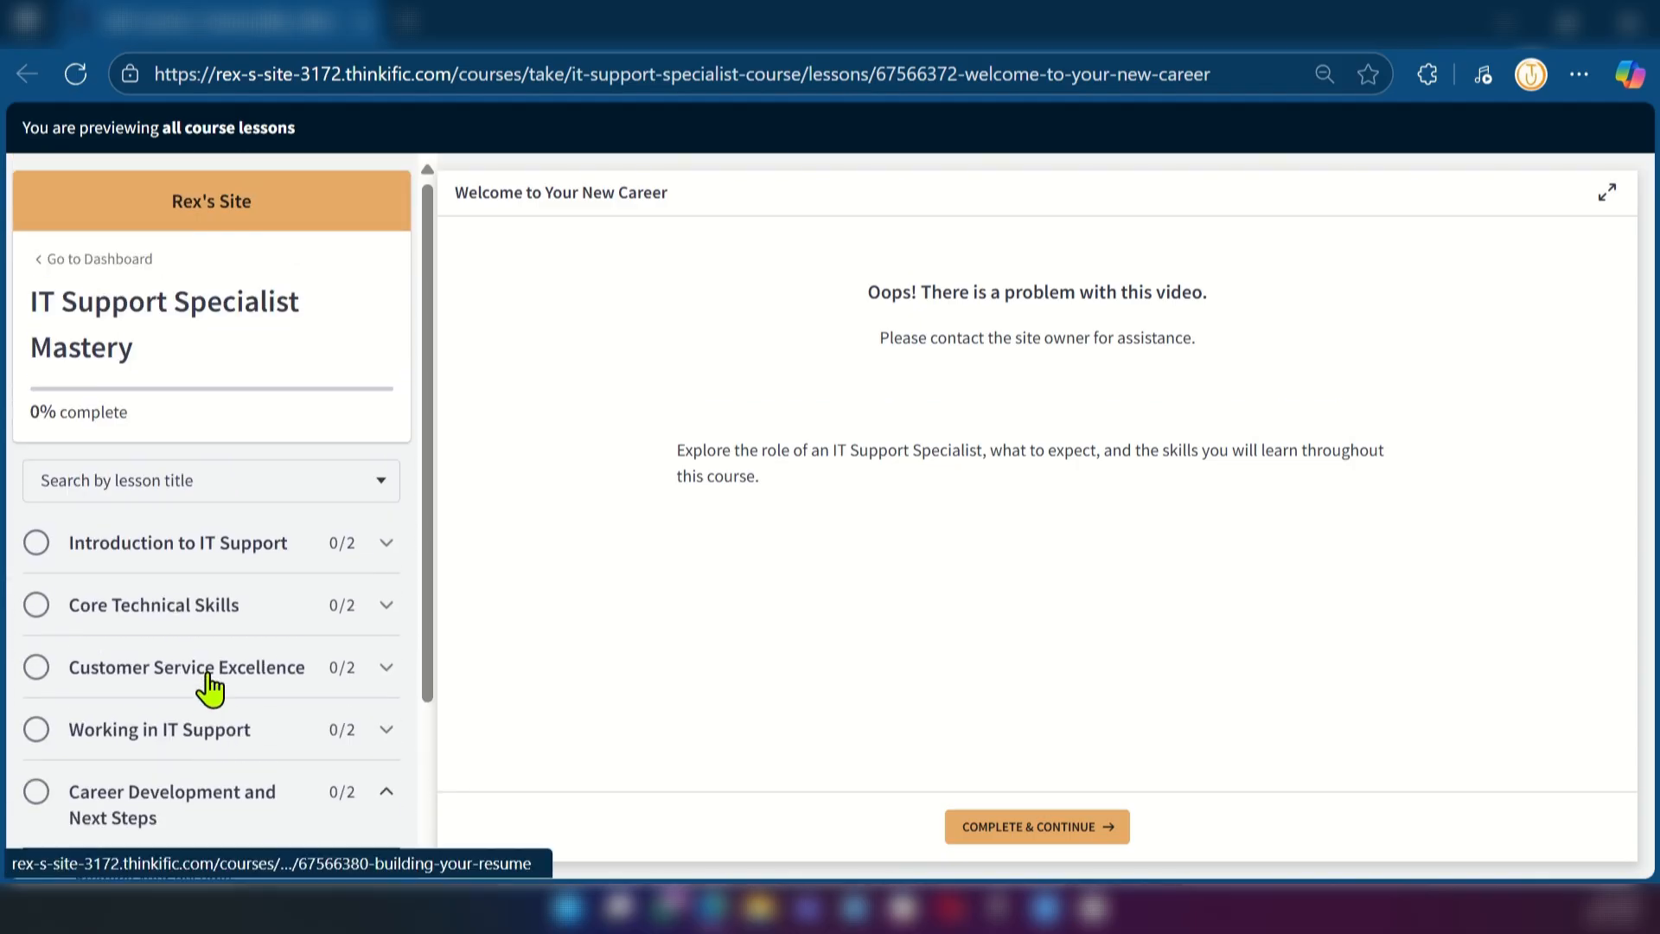
pyautogui.scroll(-2, 211, 686)
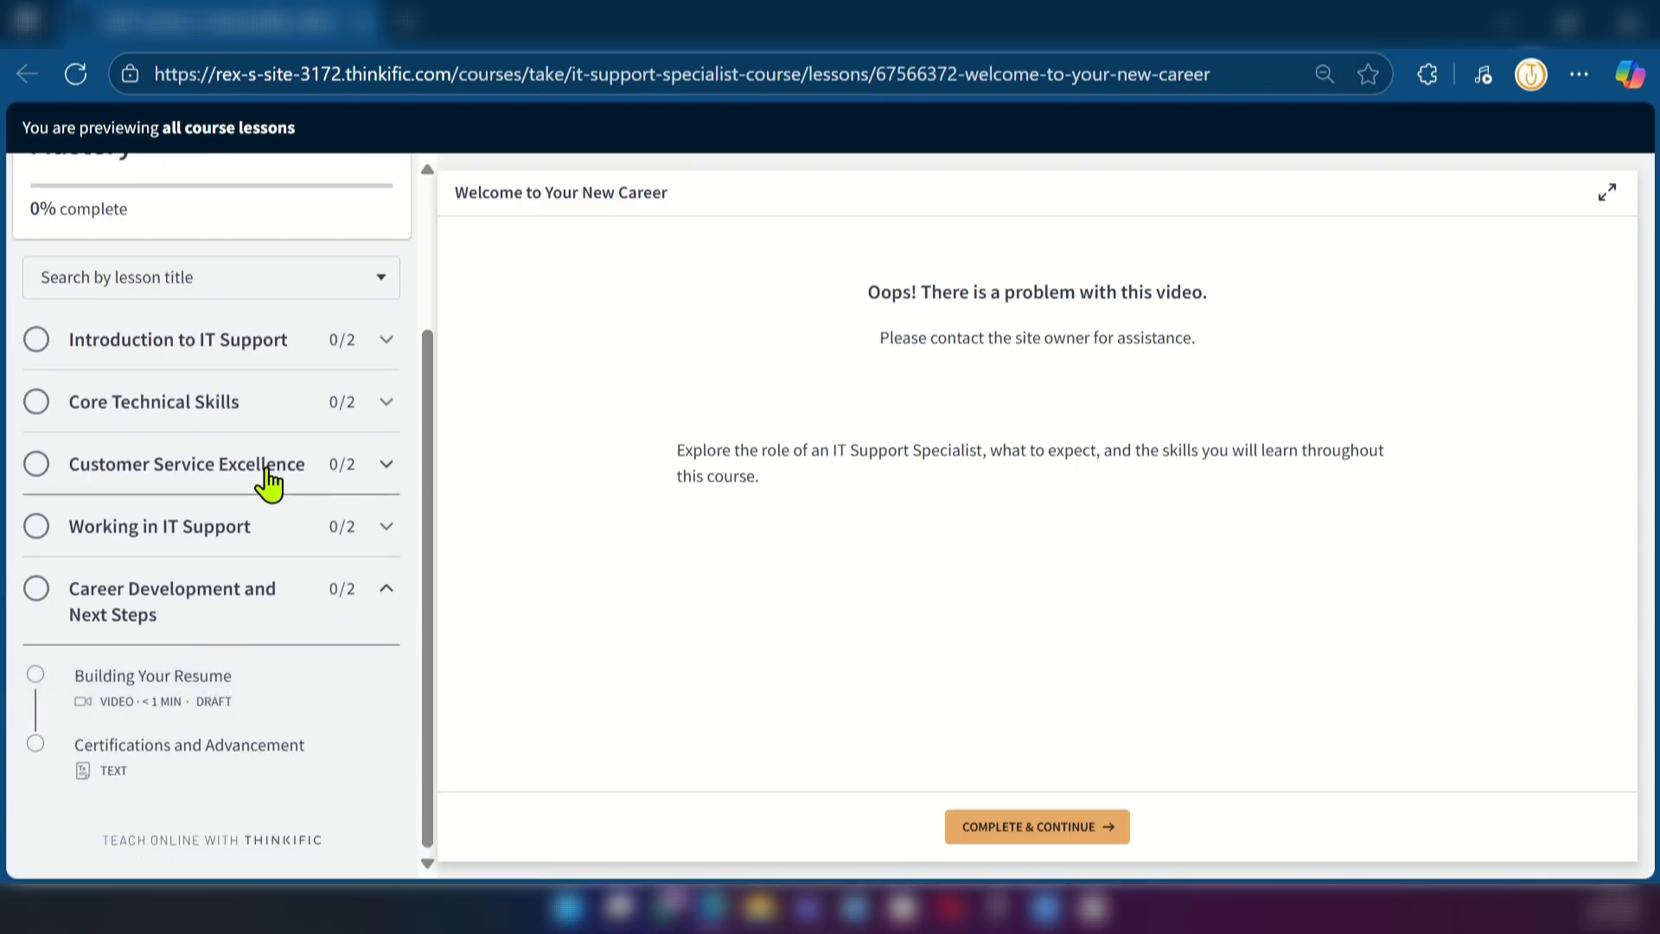
pyautogui.scroll(2, 274, 471)
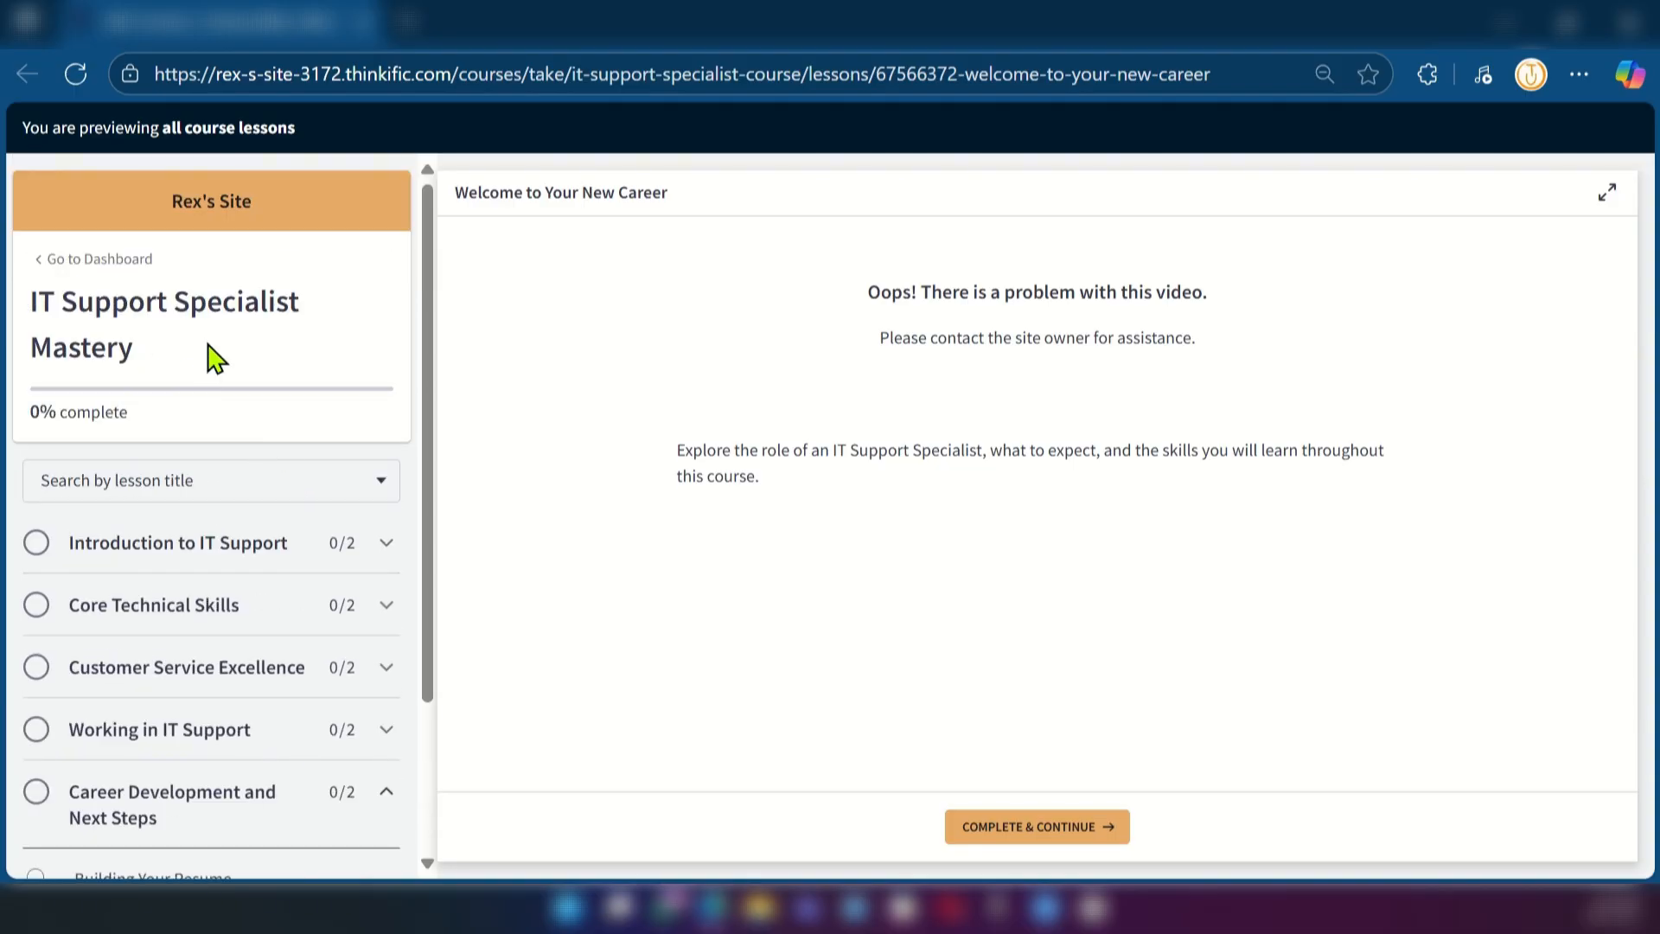
# Return to the course editor and review the chapters and lessons in the curriculum against the course preview
pyautogui.click(147, 35)
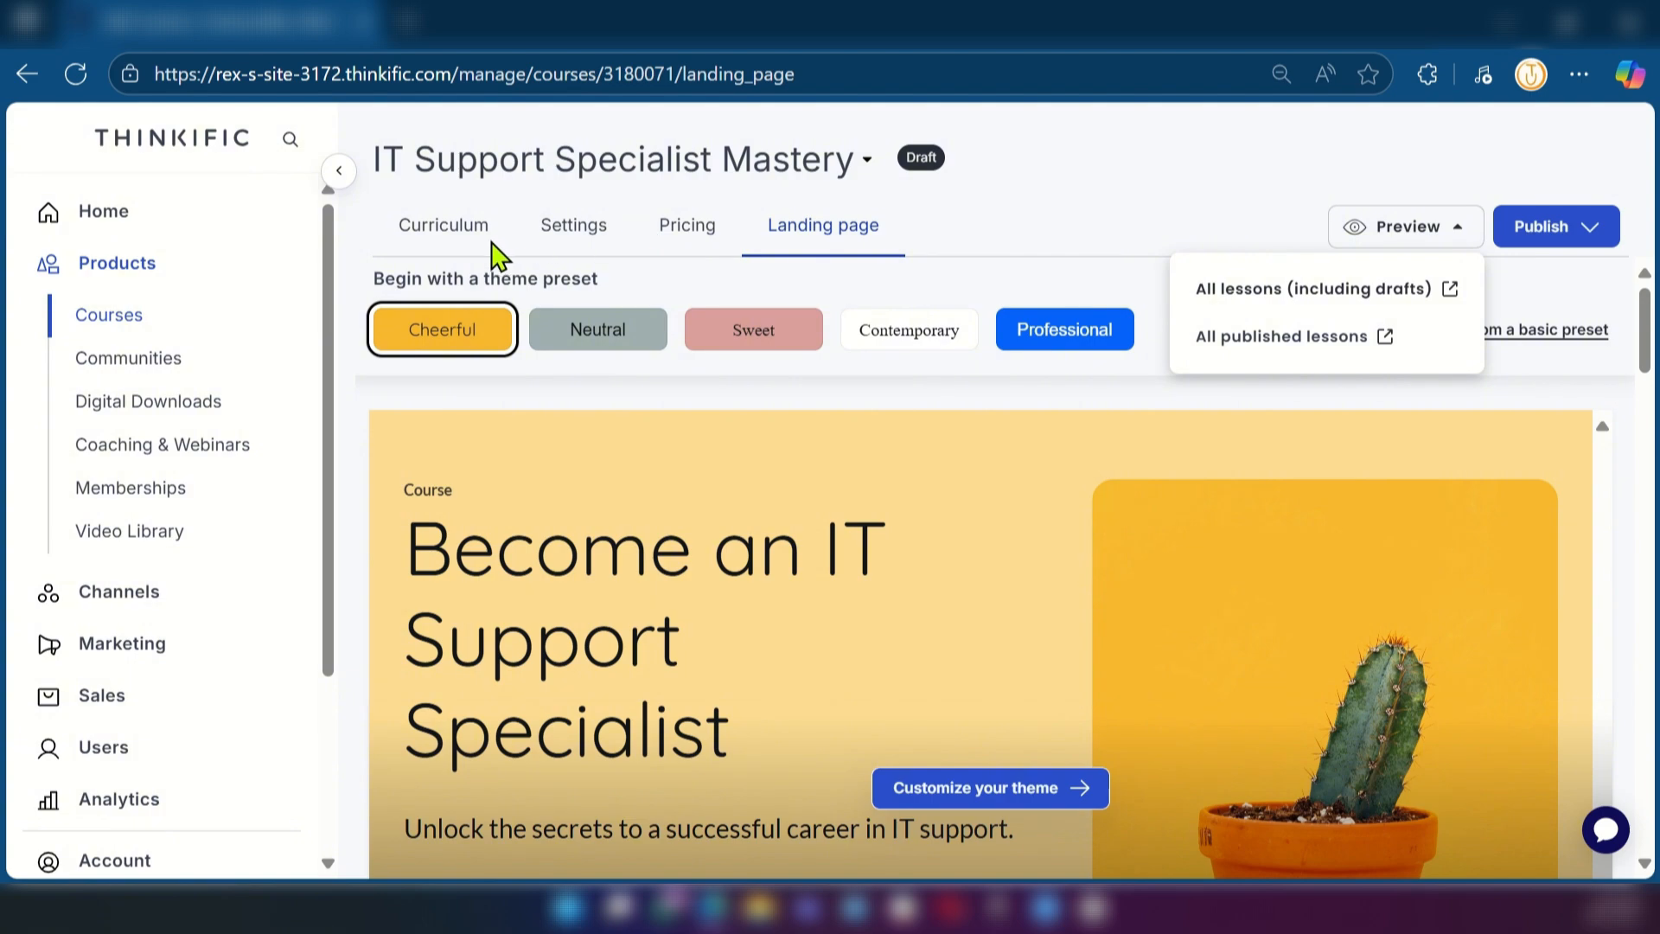
pyautogui.click(439, 225)
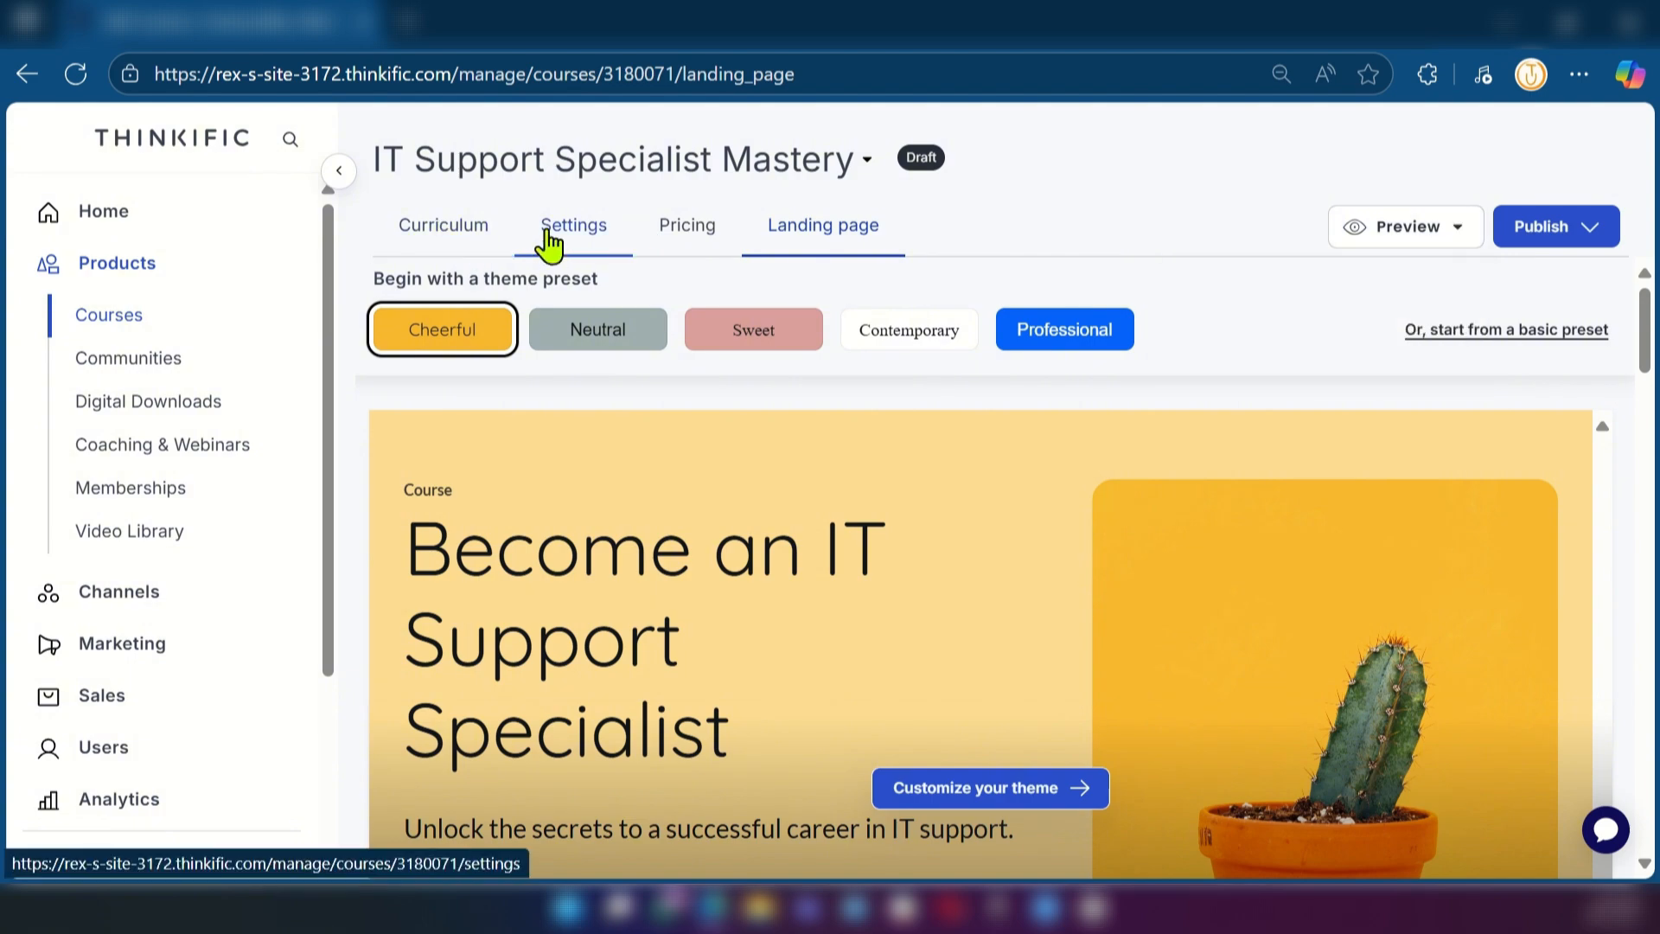
pyautogui.click(446, 242)
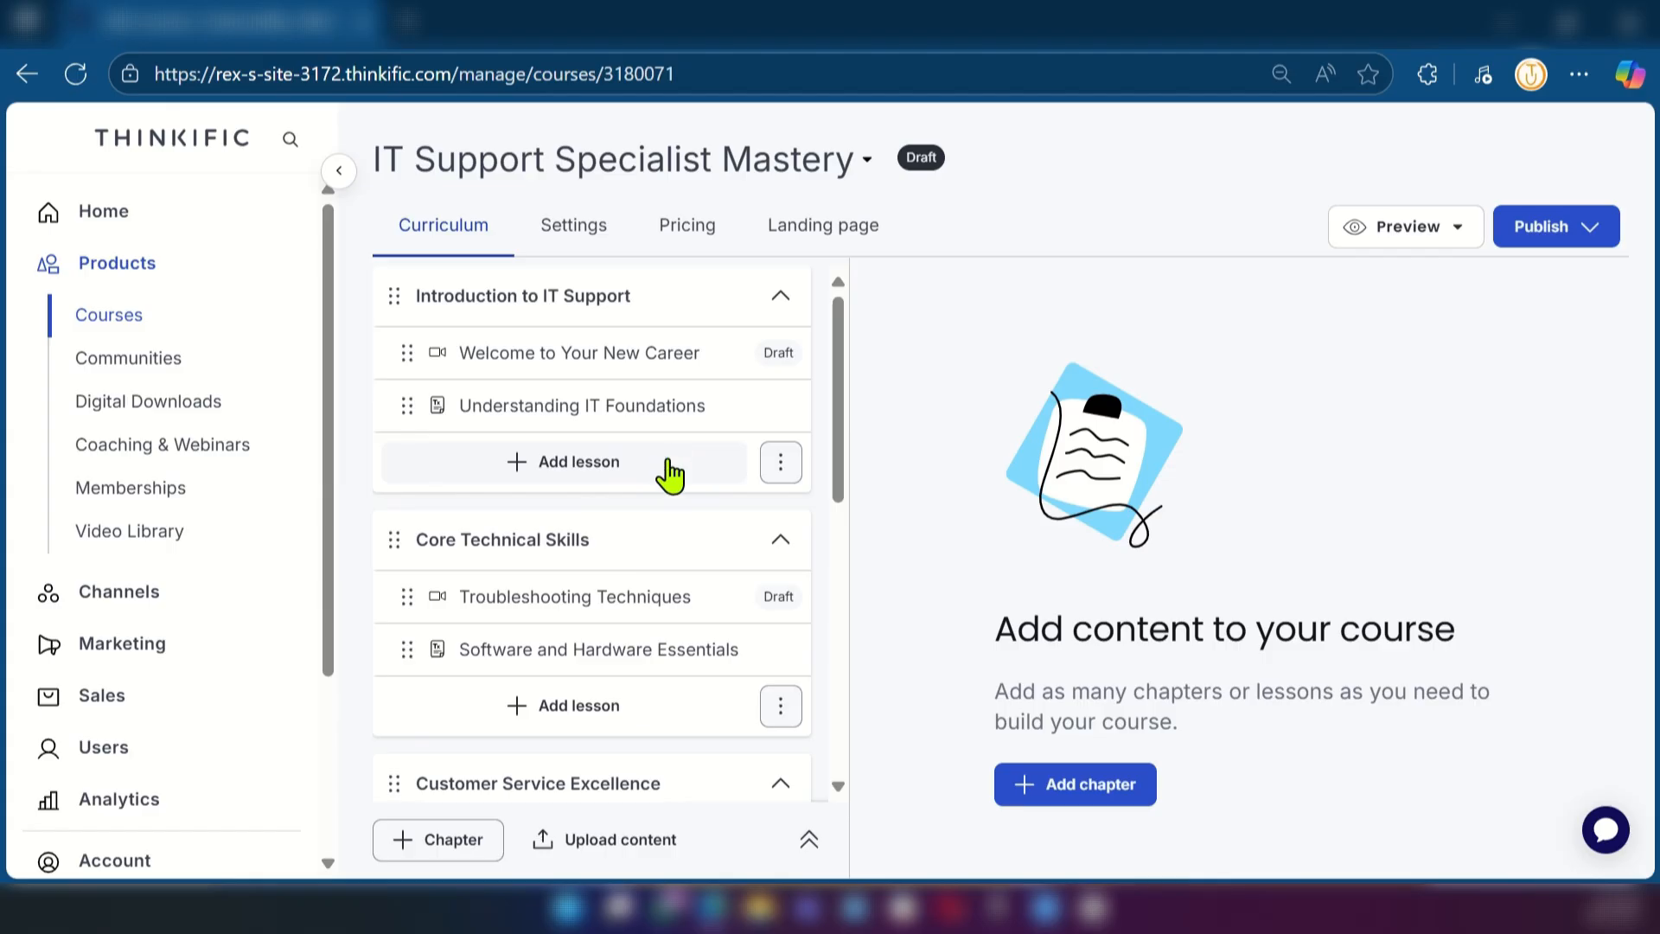
pyautogui.scroll(-5, 671, 485)
pyautogui.scroll(5, 671, 497)
pyautogui.click(302, 21)
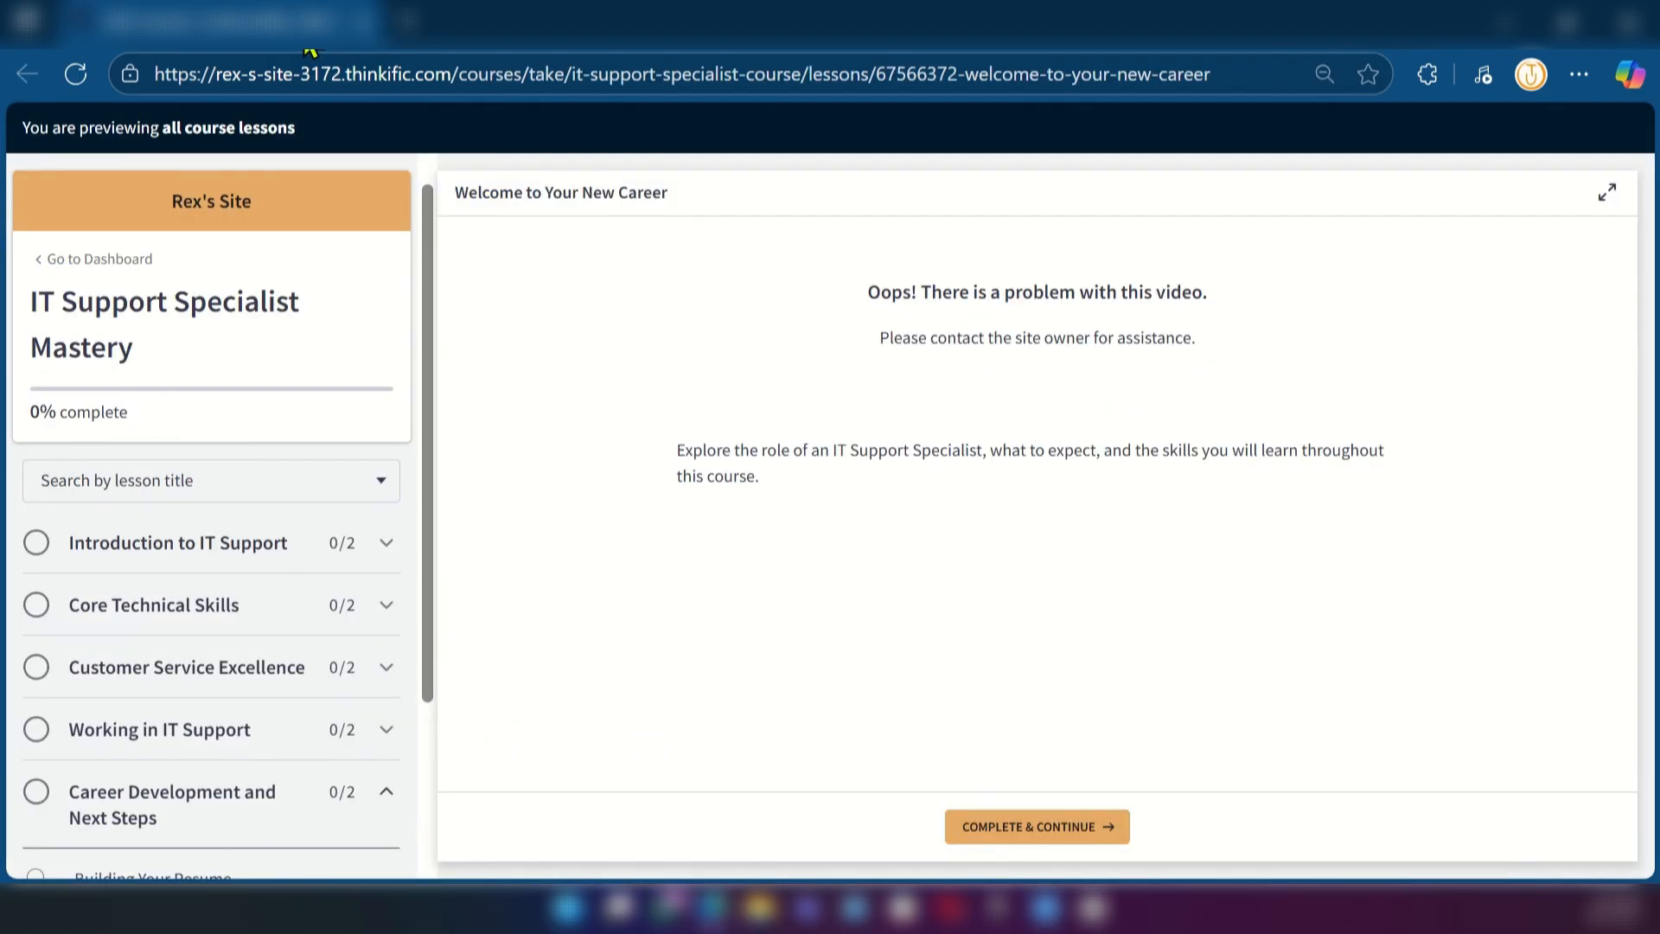
pyautogui.click(173, 23)
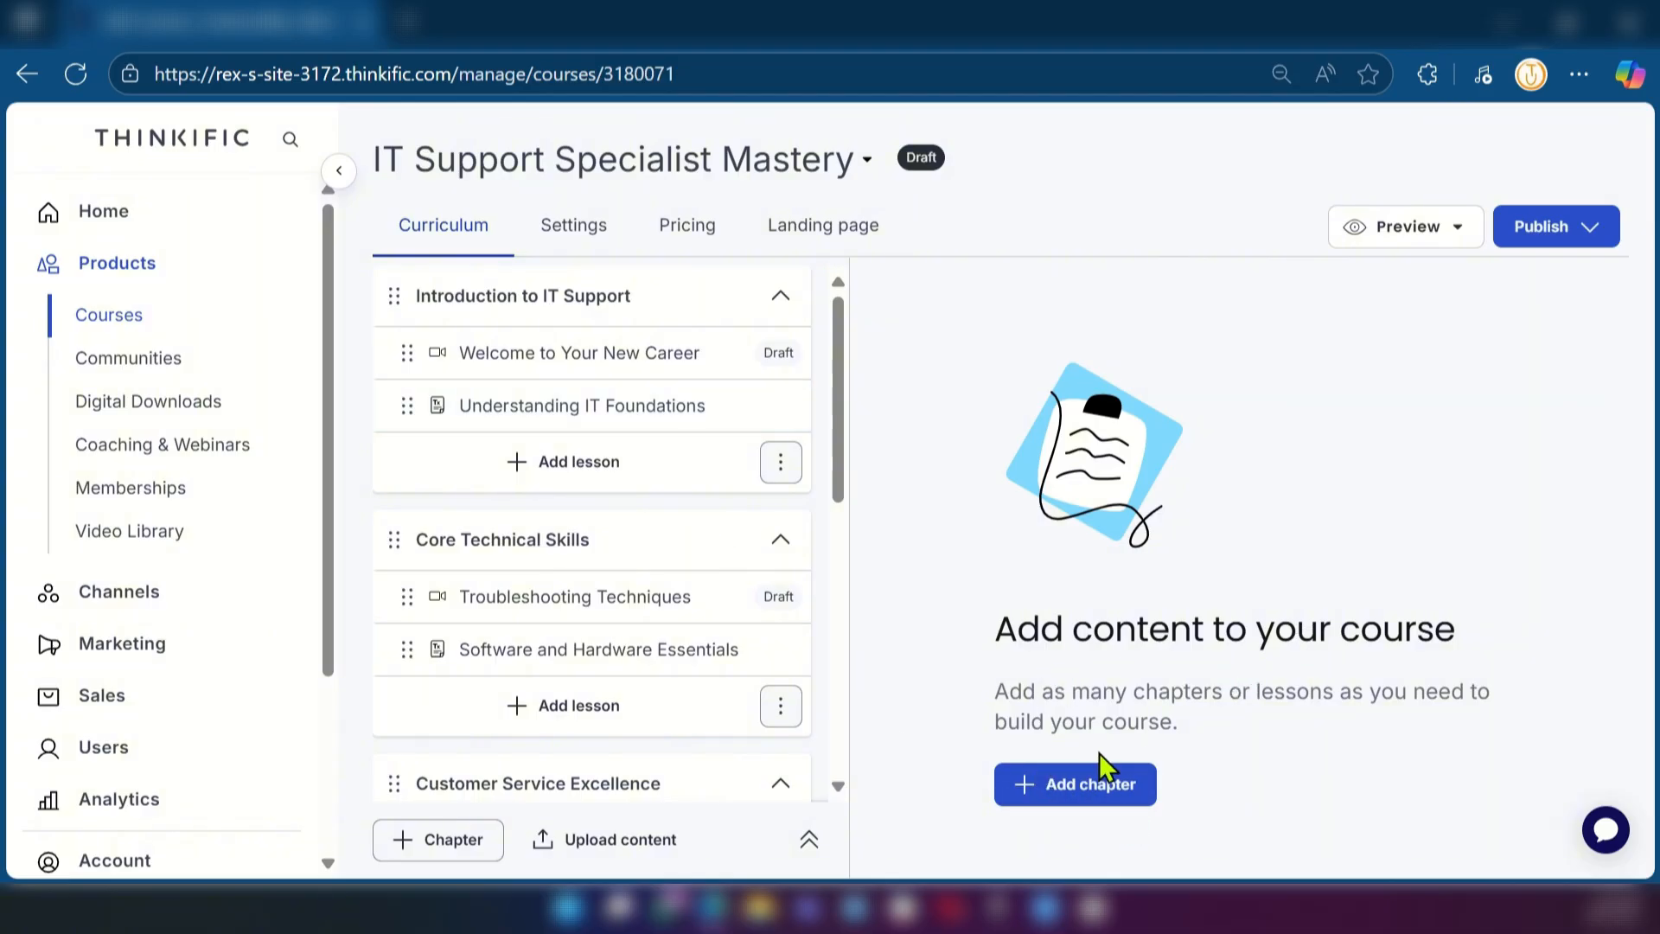
pyautogui.scroll(-5, 651, 445)
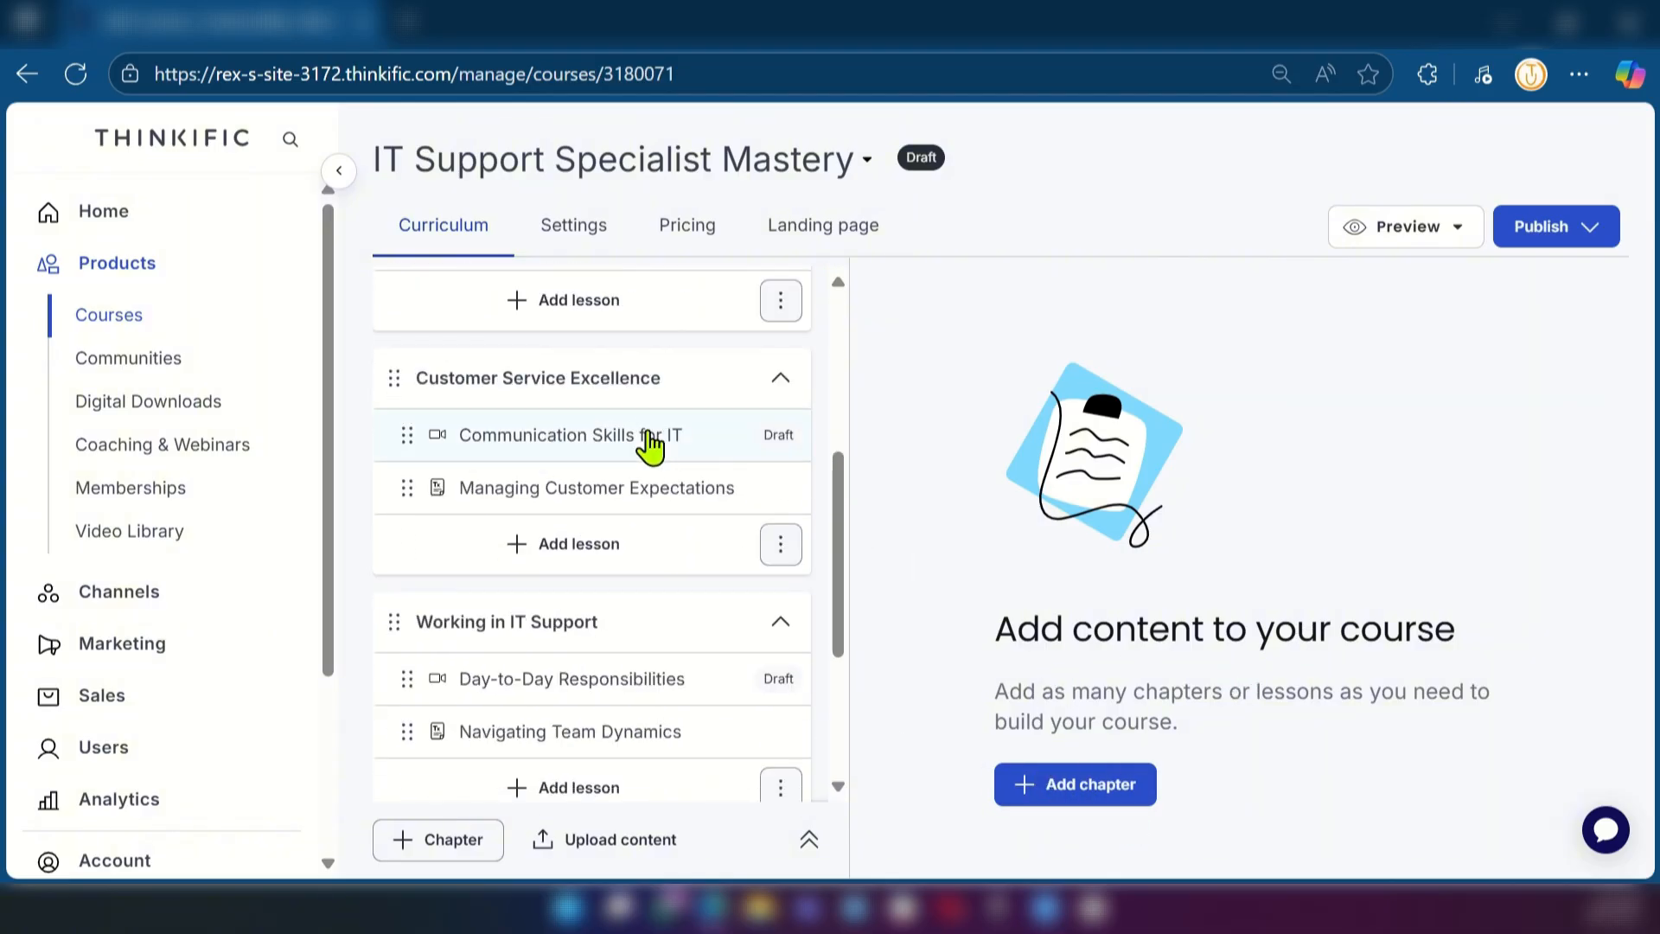
pyautogui.scroll(5, 650, 445)
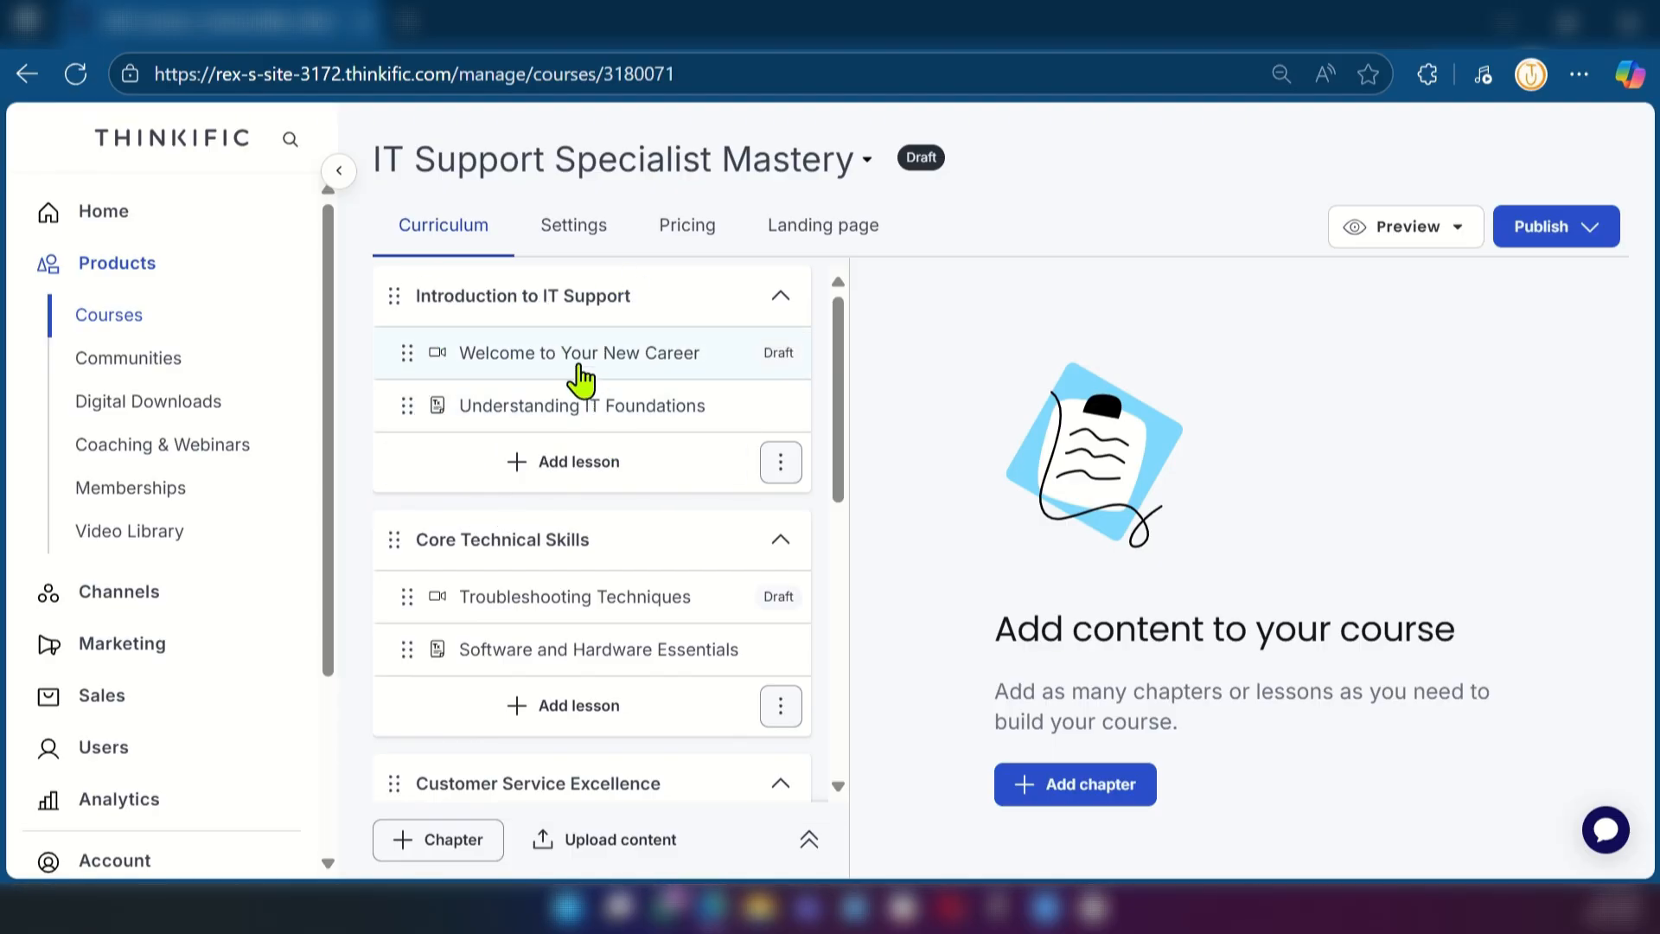
# Make the "Welcome to Your New Career" video lesson a free preview lesson and save it
pyautogui.click(624, 361)
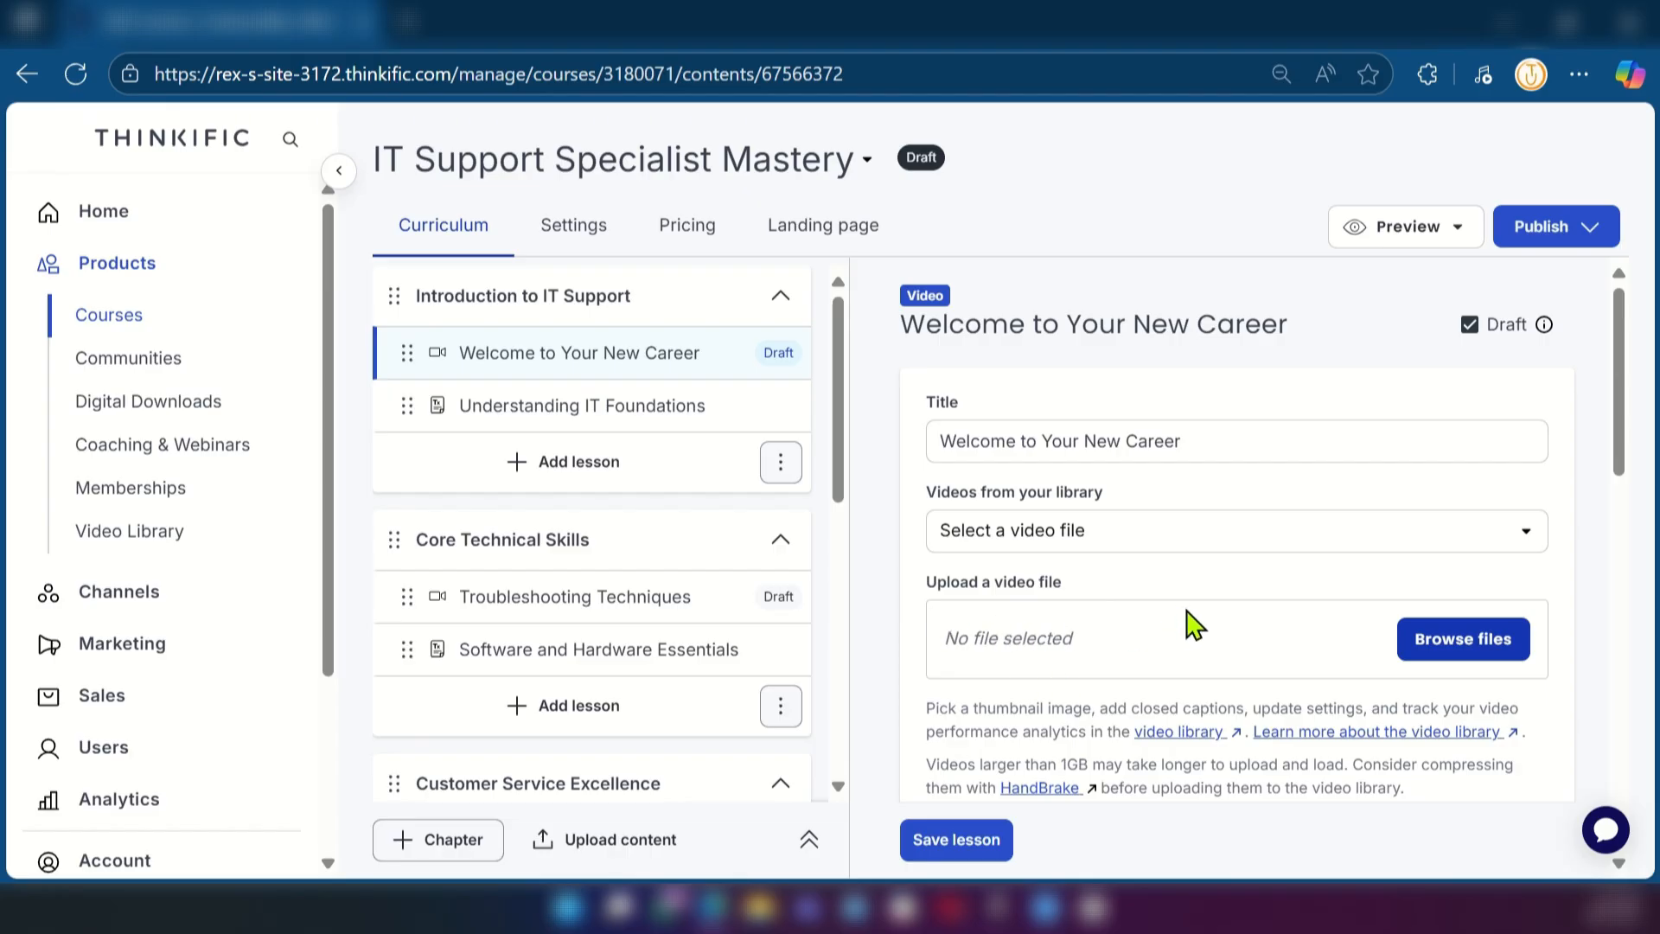
pyautogui.scroll(-3, 1198, 618)
pyautogui.scroll(-3, 1098, 577)
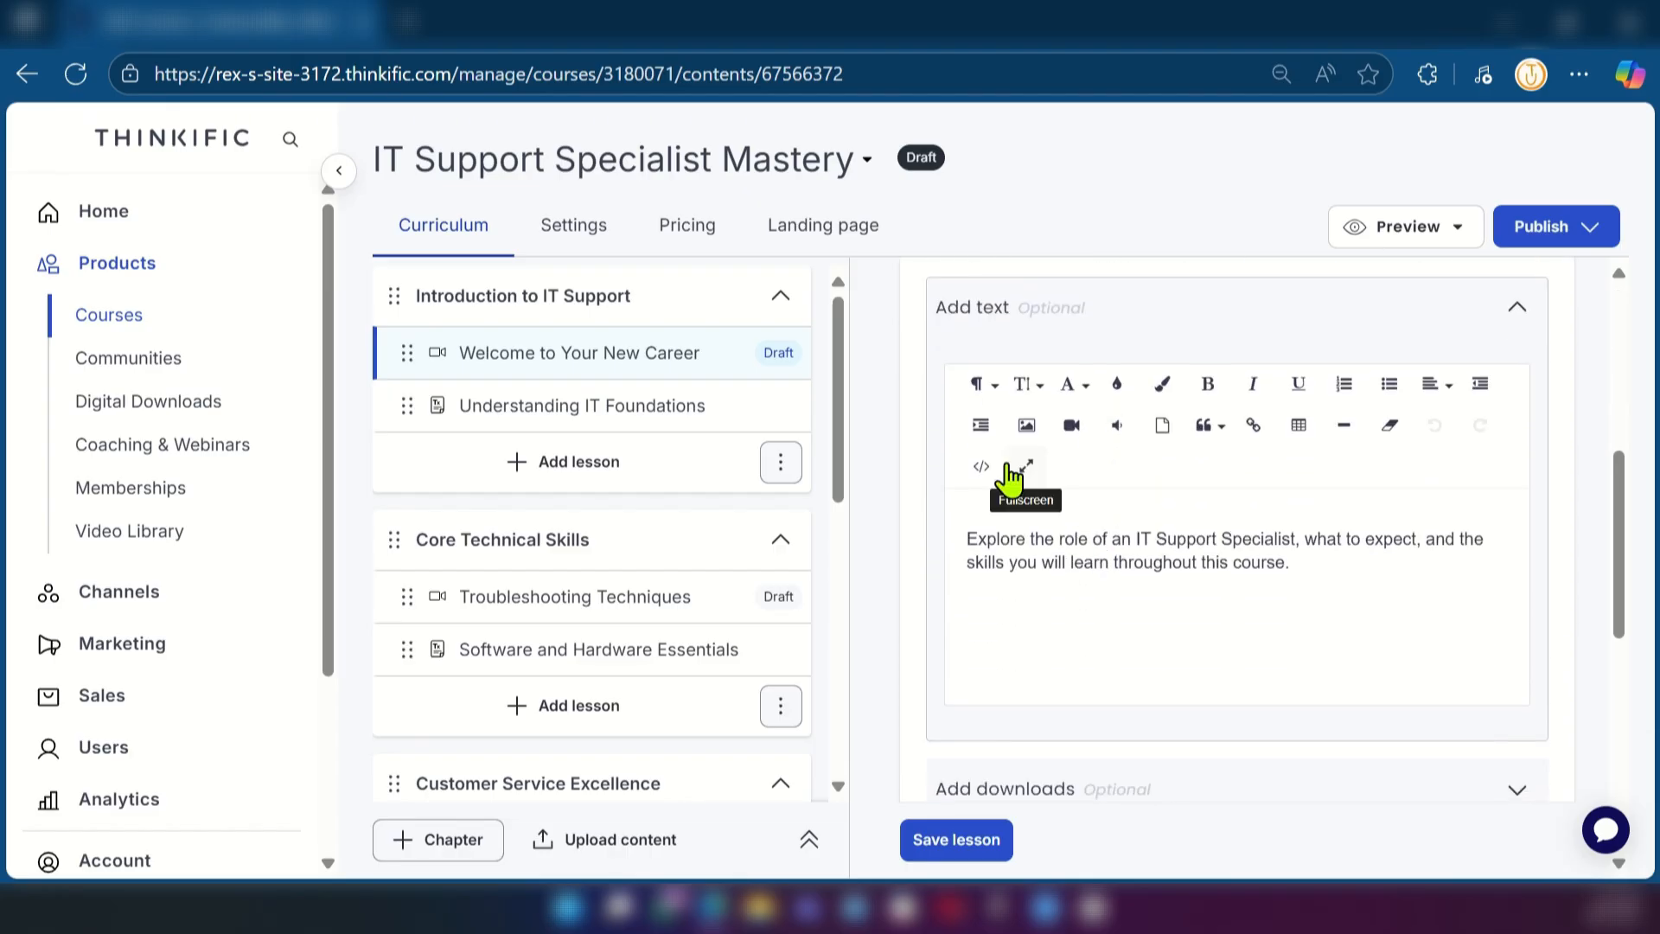
pyautogui.scroll(2, 1000, 473)
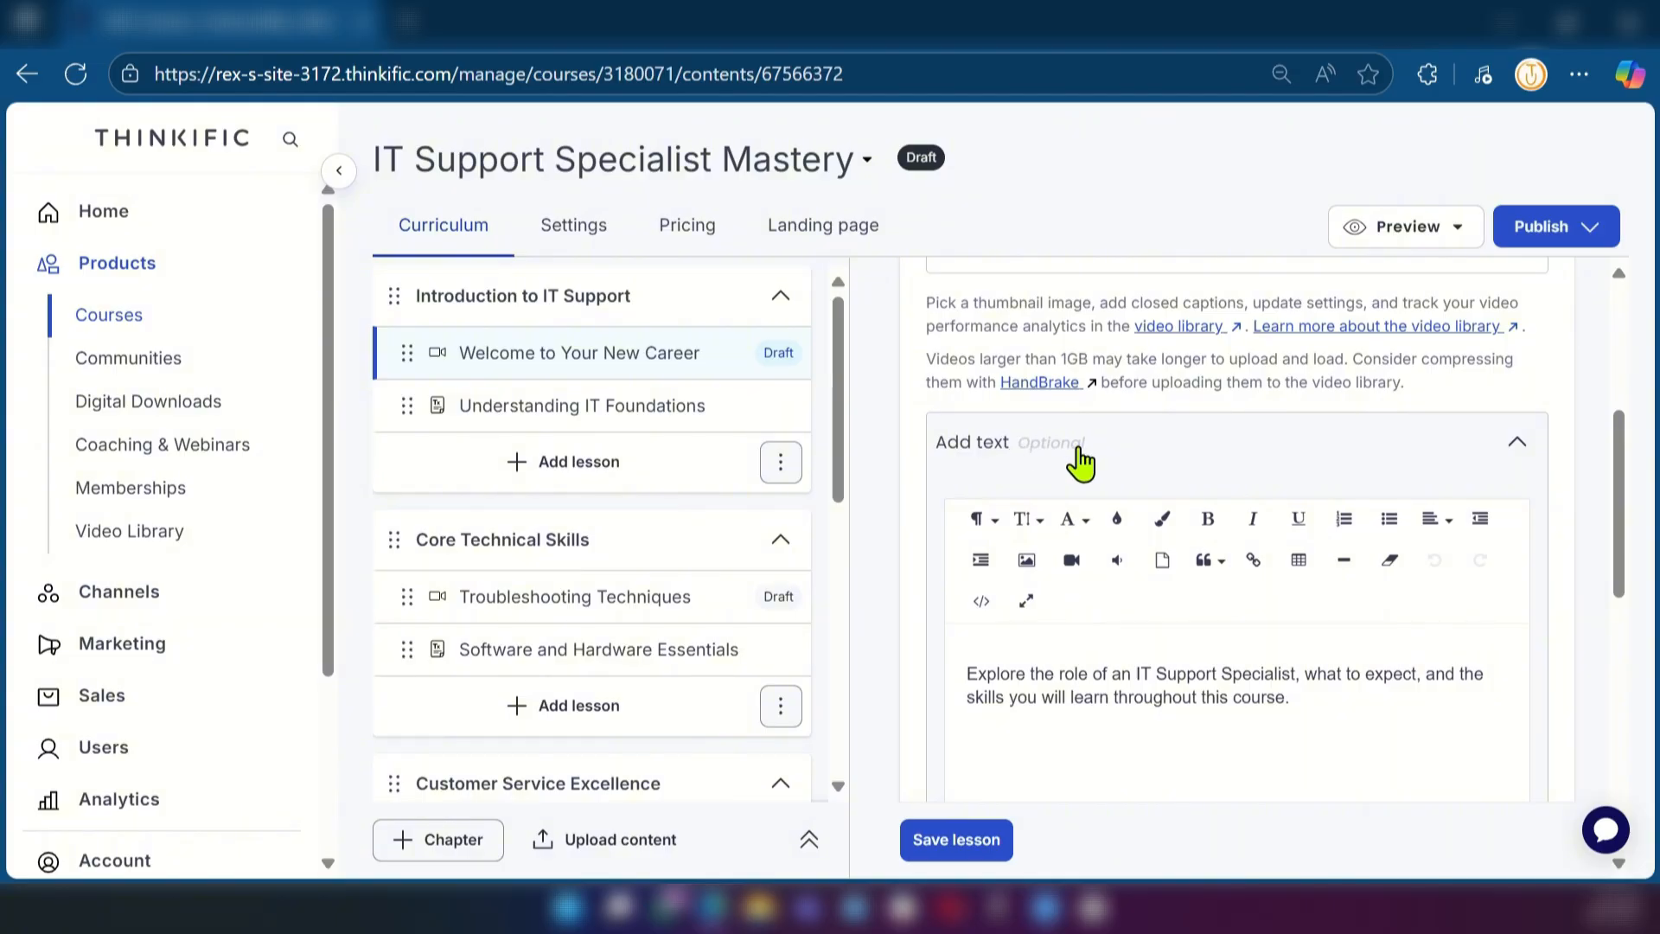
pyautogui.scroll(-5, 992, 666)
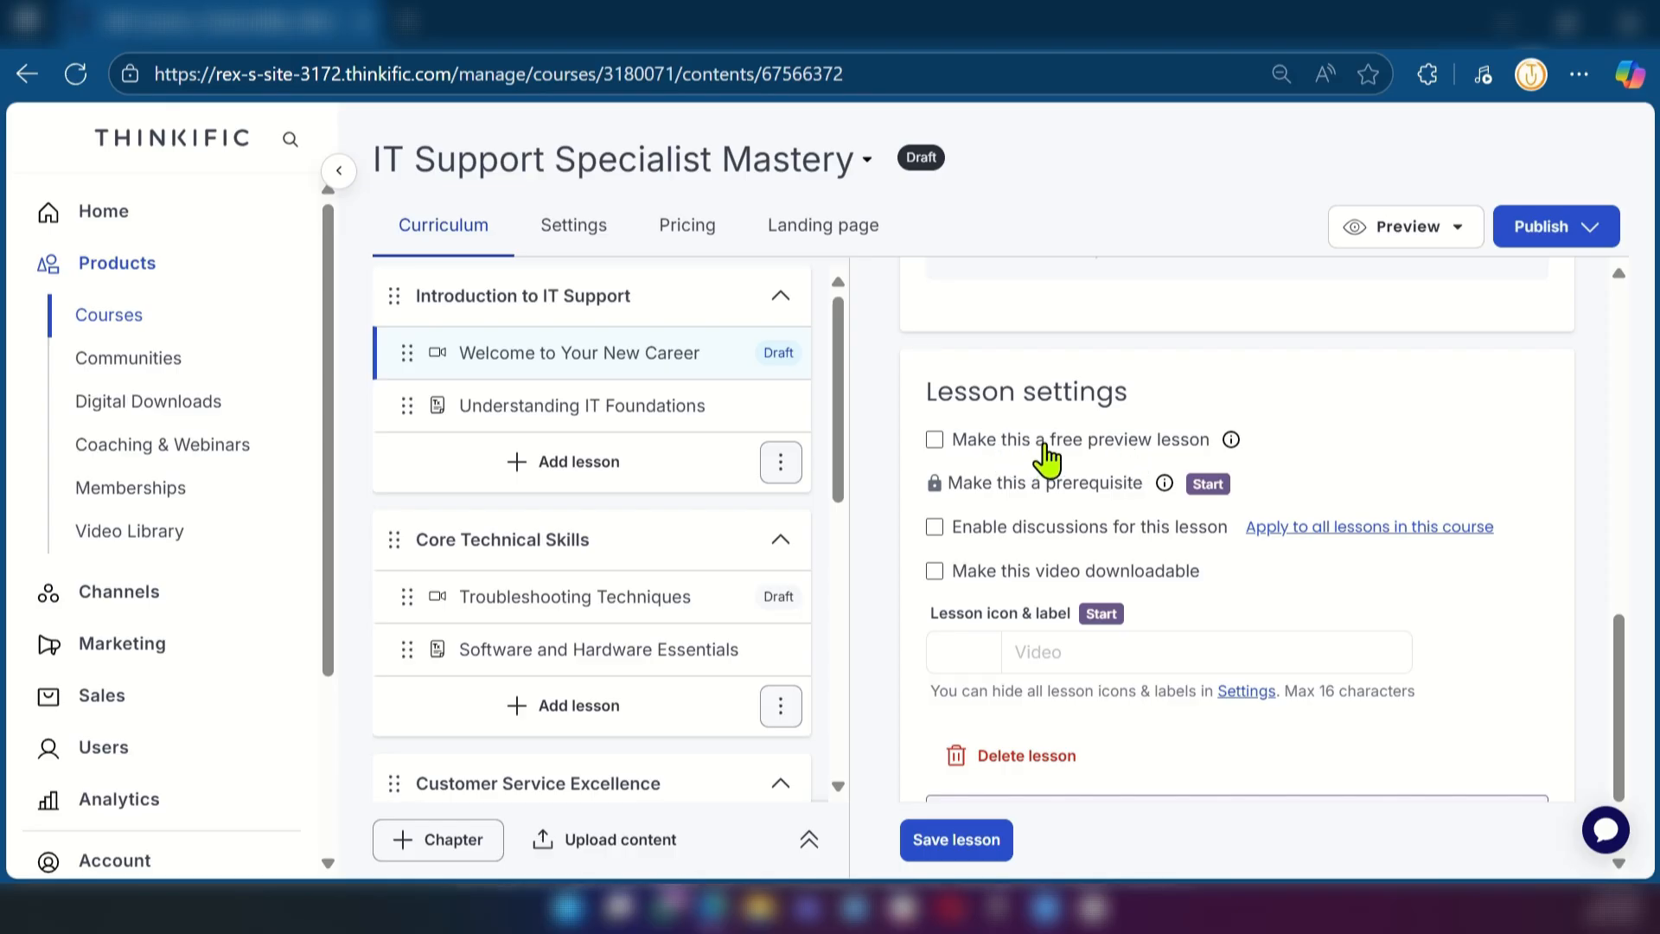
pyautogui.click(934, 441)
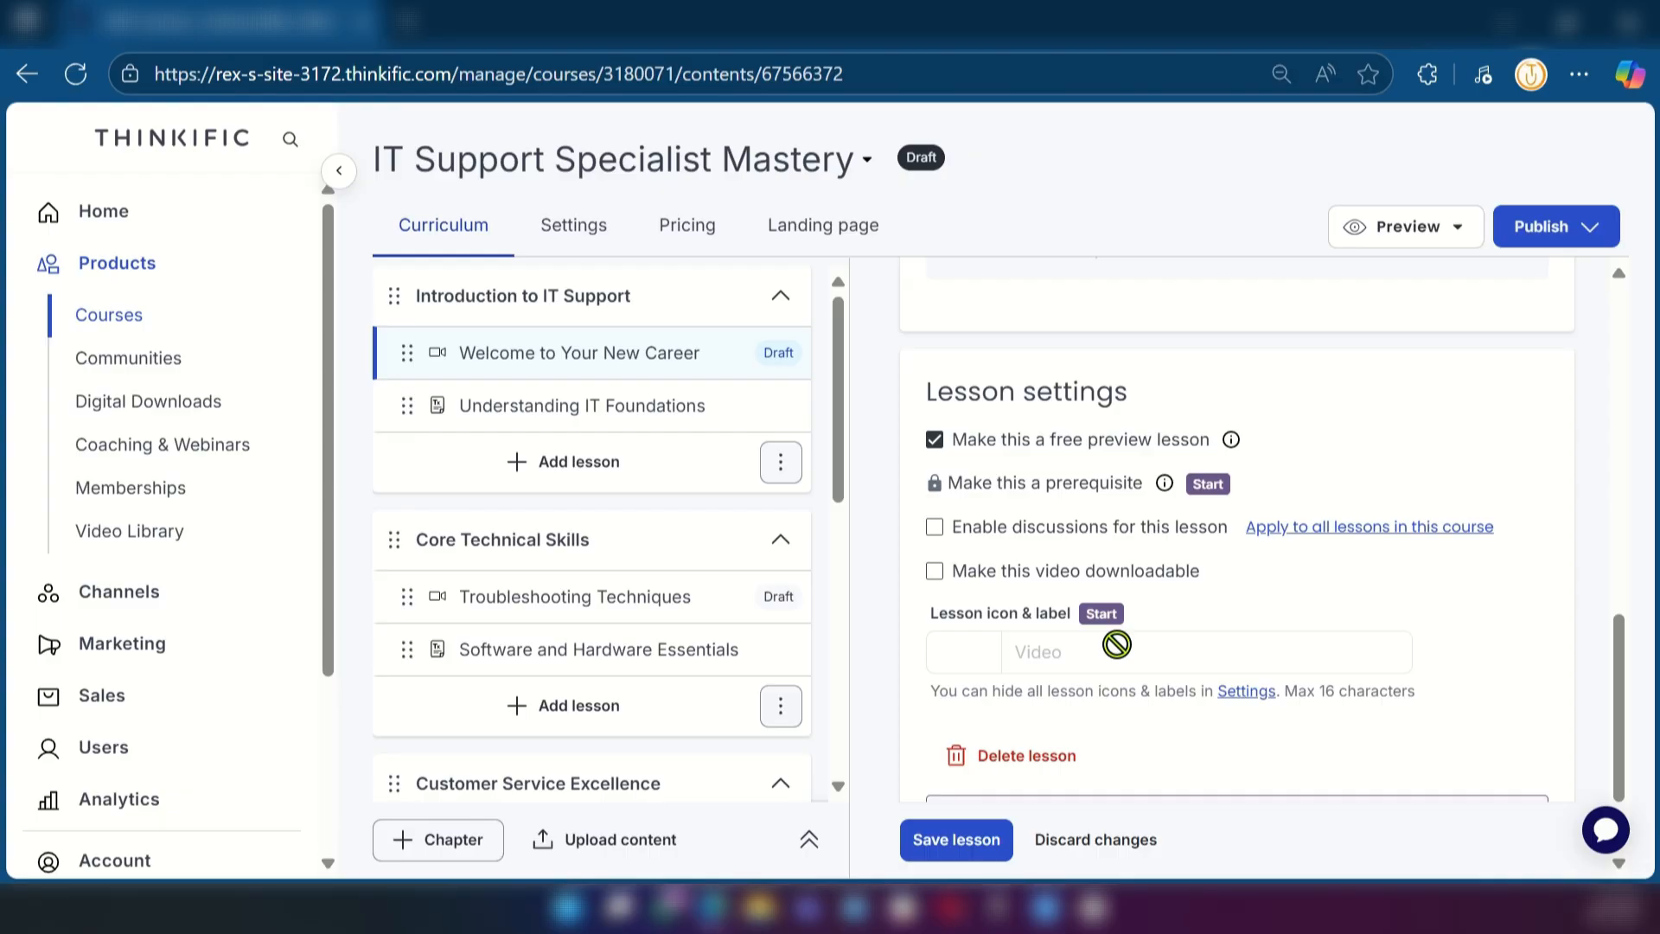
pyautogui.scroll(2, 895, 446)
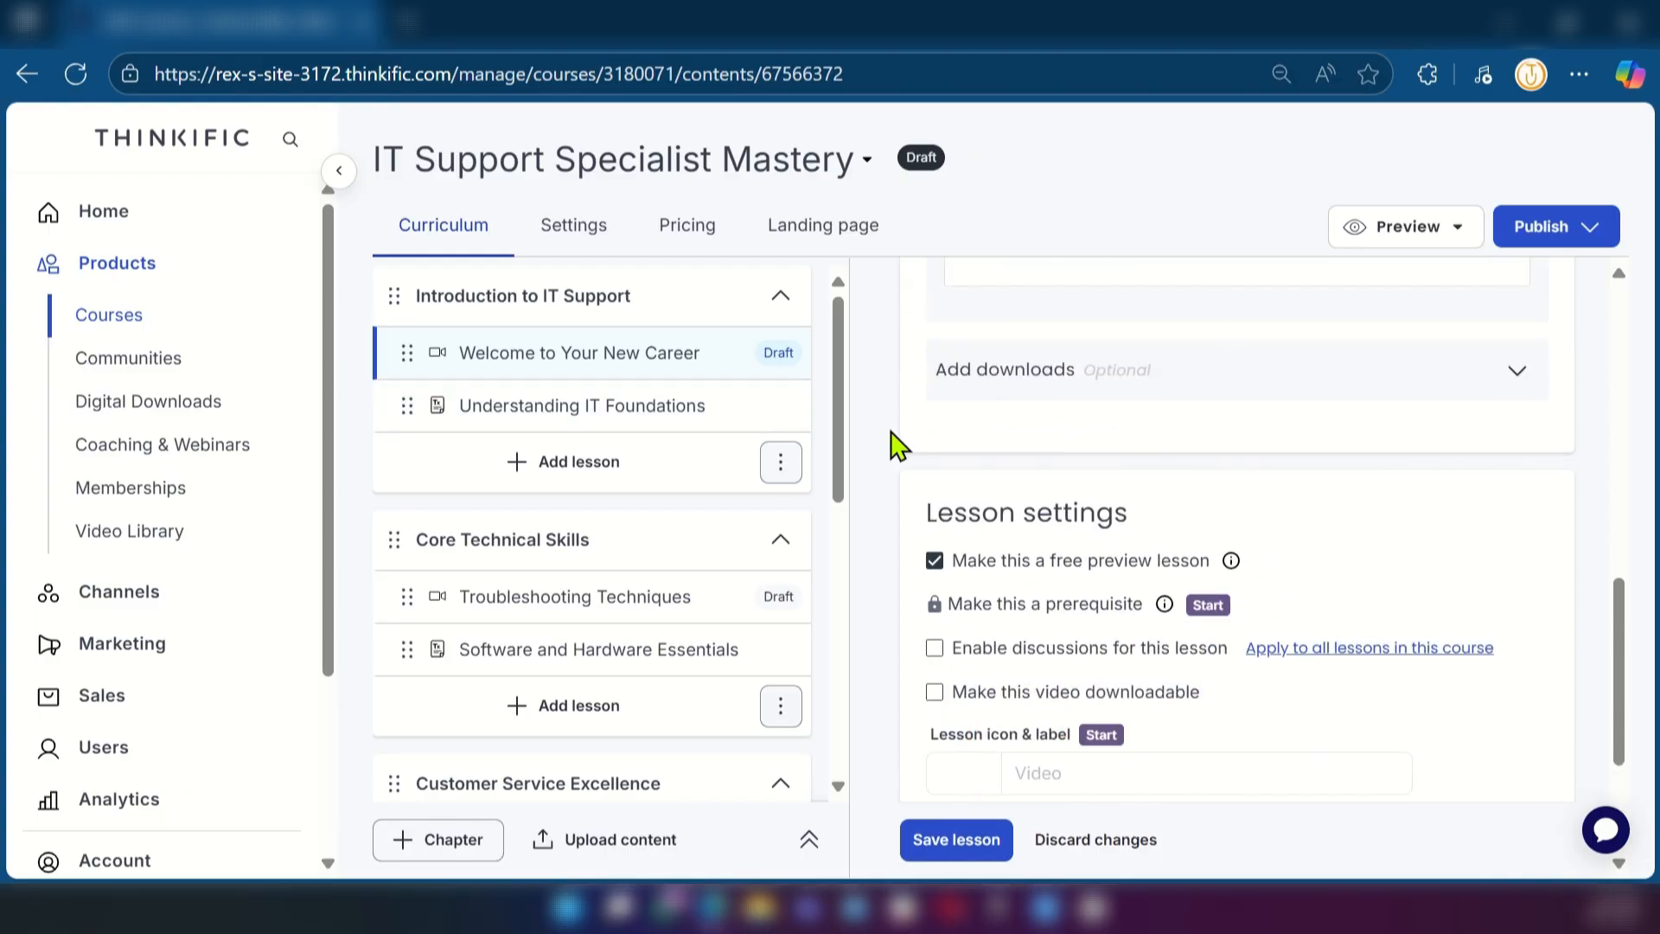
pyautogui.scroll(-3, 895, 446)
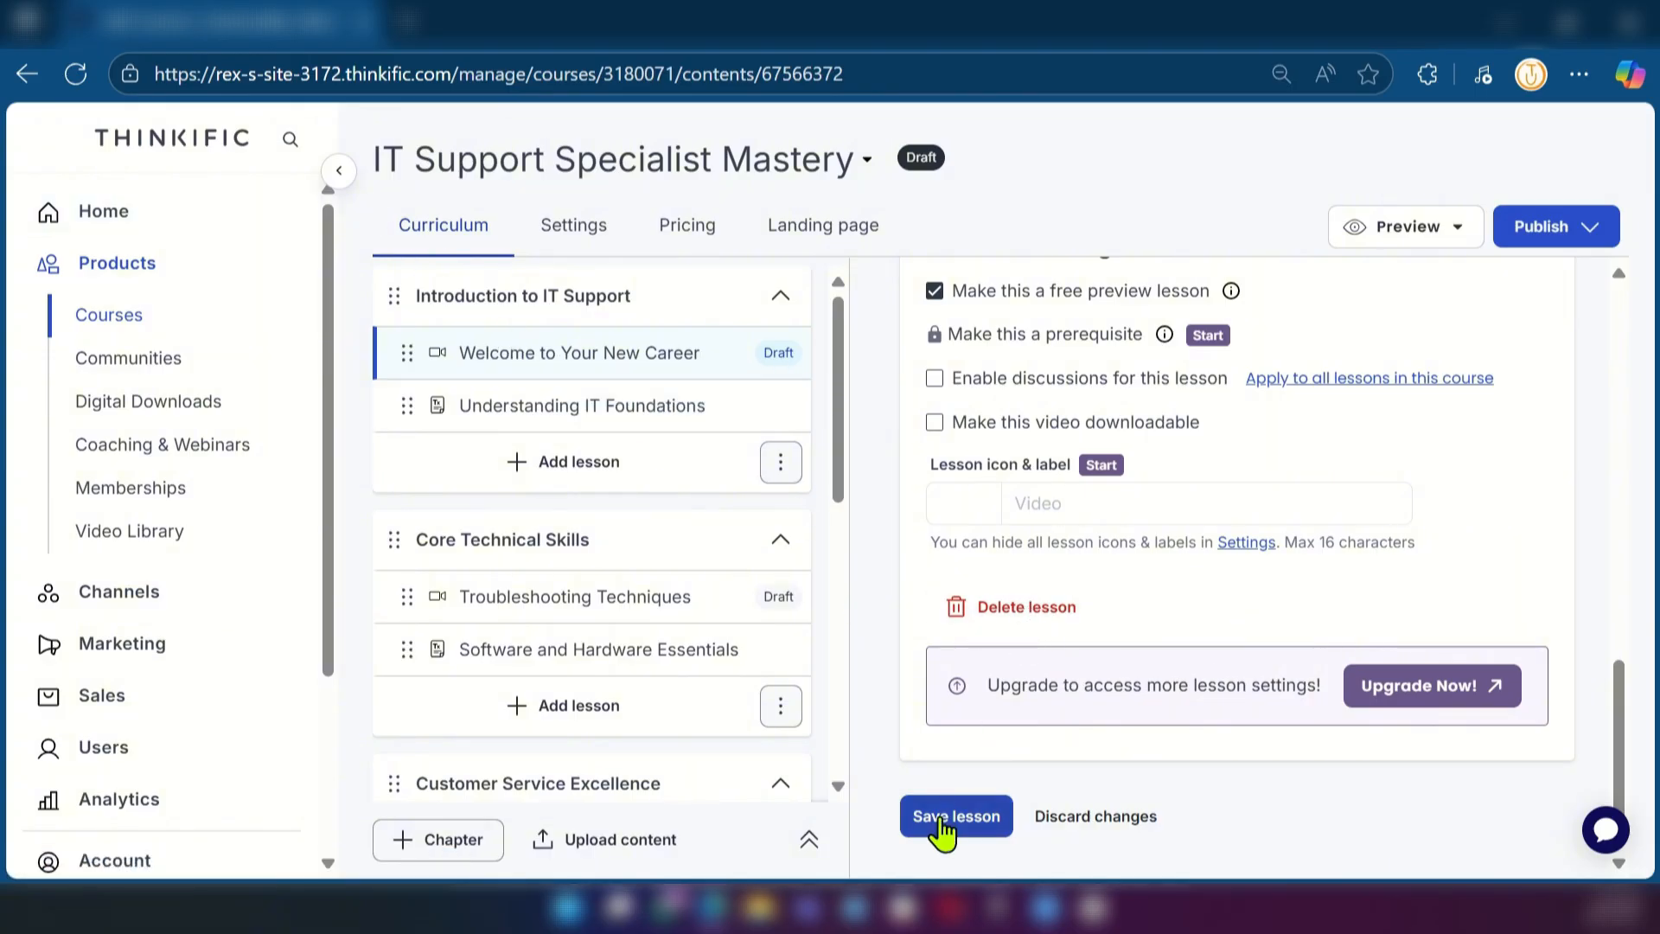
pyautogui.click(981, 832)
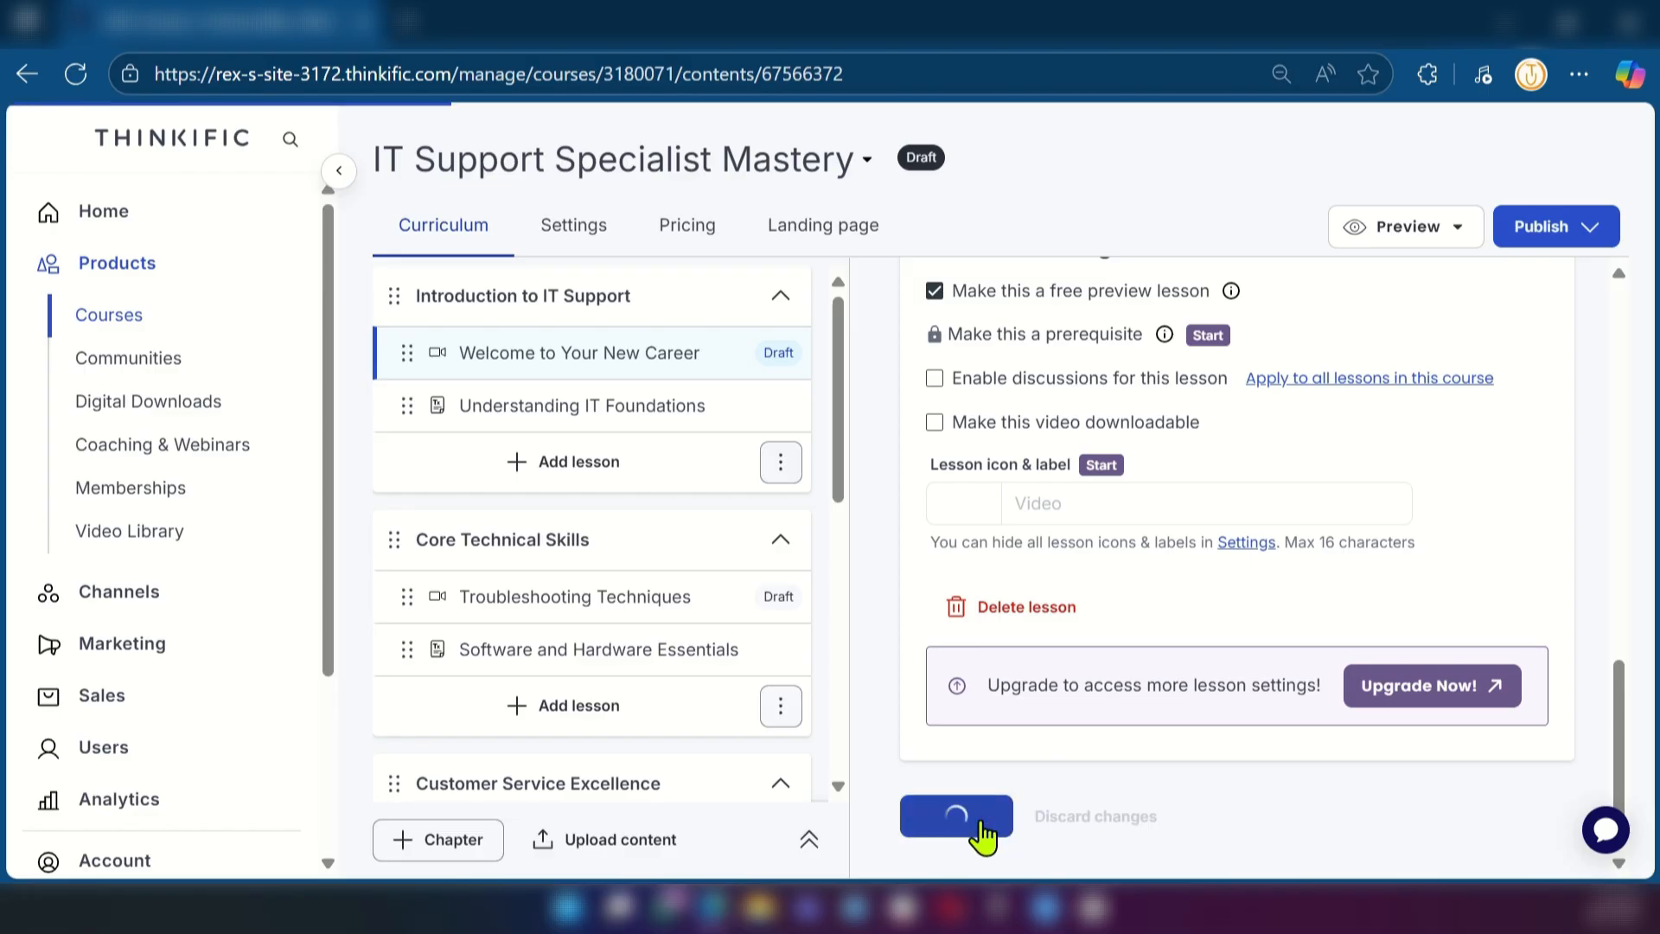
pyautogui.scroll(10, 1028, 588)
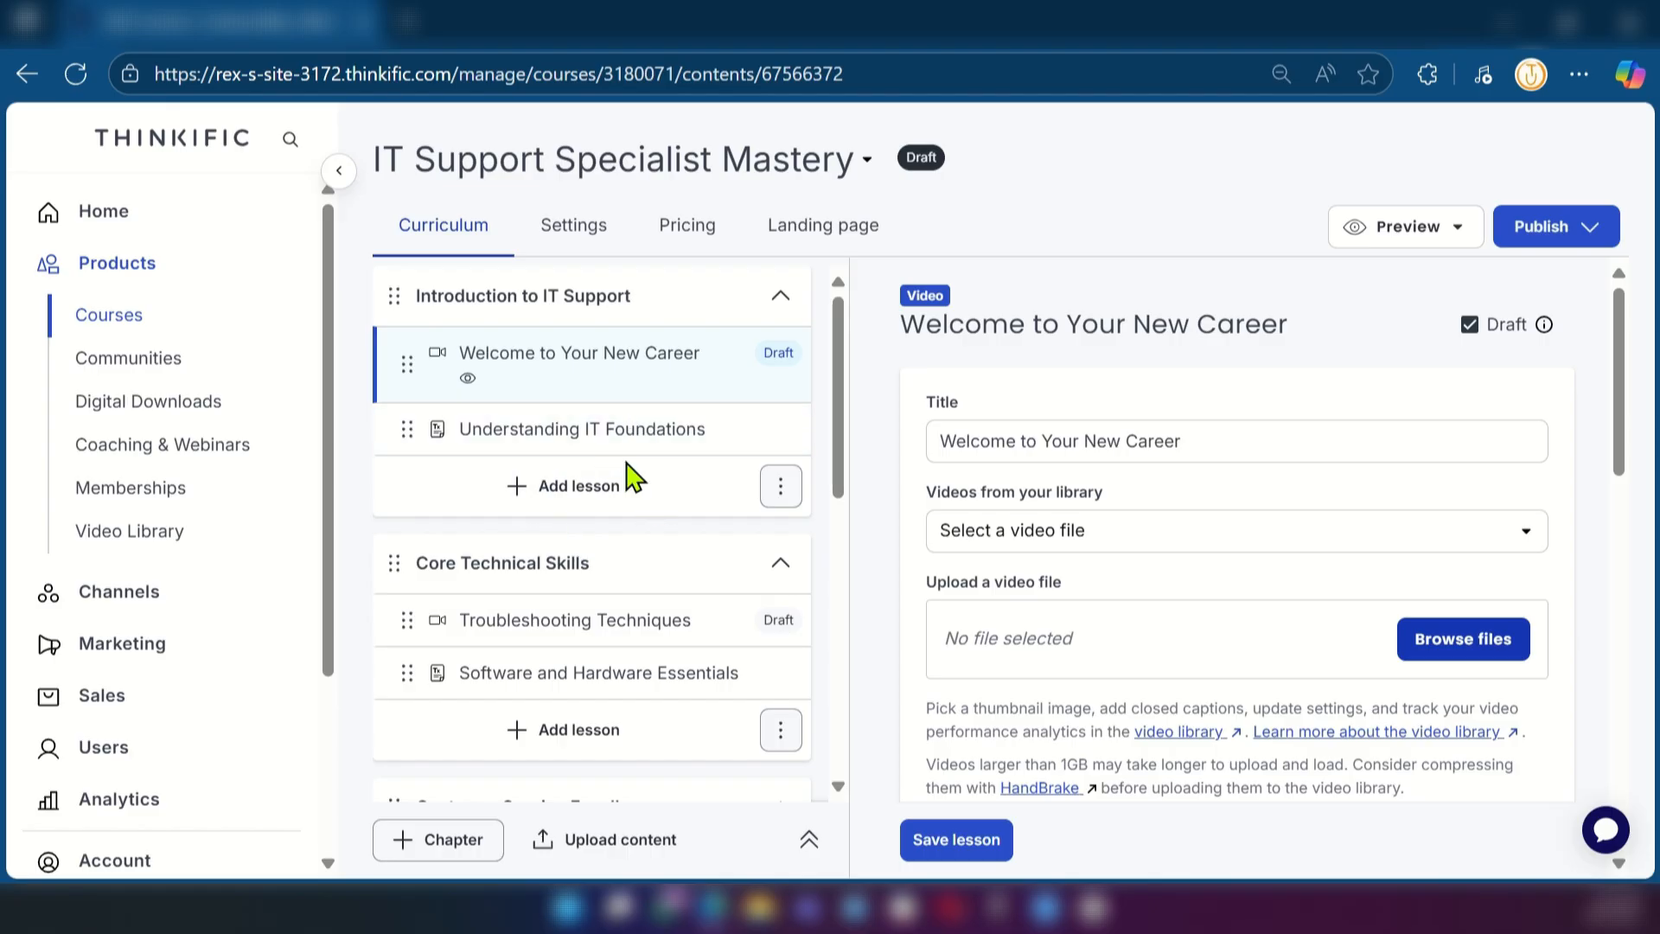
# Set the course player appearance to Dark Theme in the course settings and save them
pyautogui.scroll(-3, 571, 553)
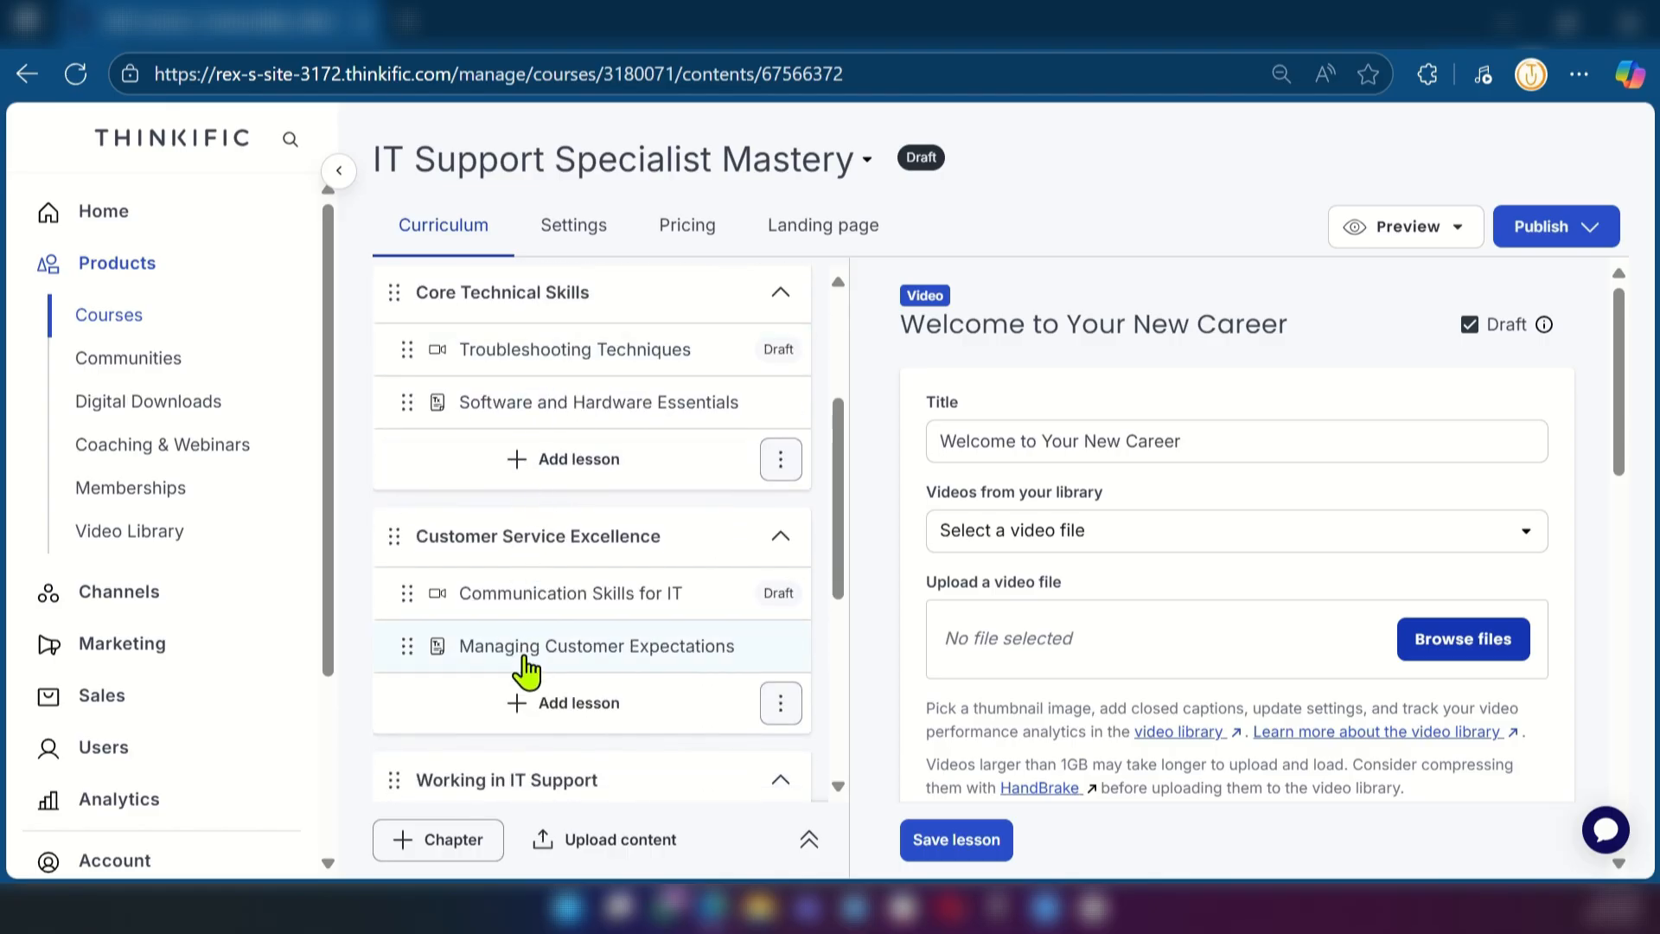
pyautogui.scroll(-5, 558, 681)
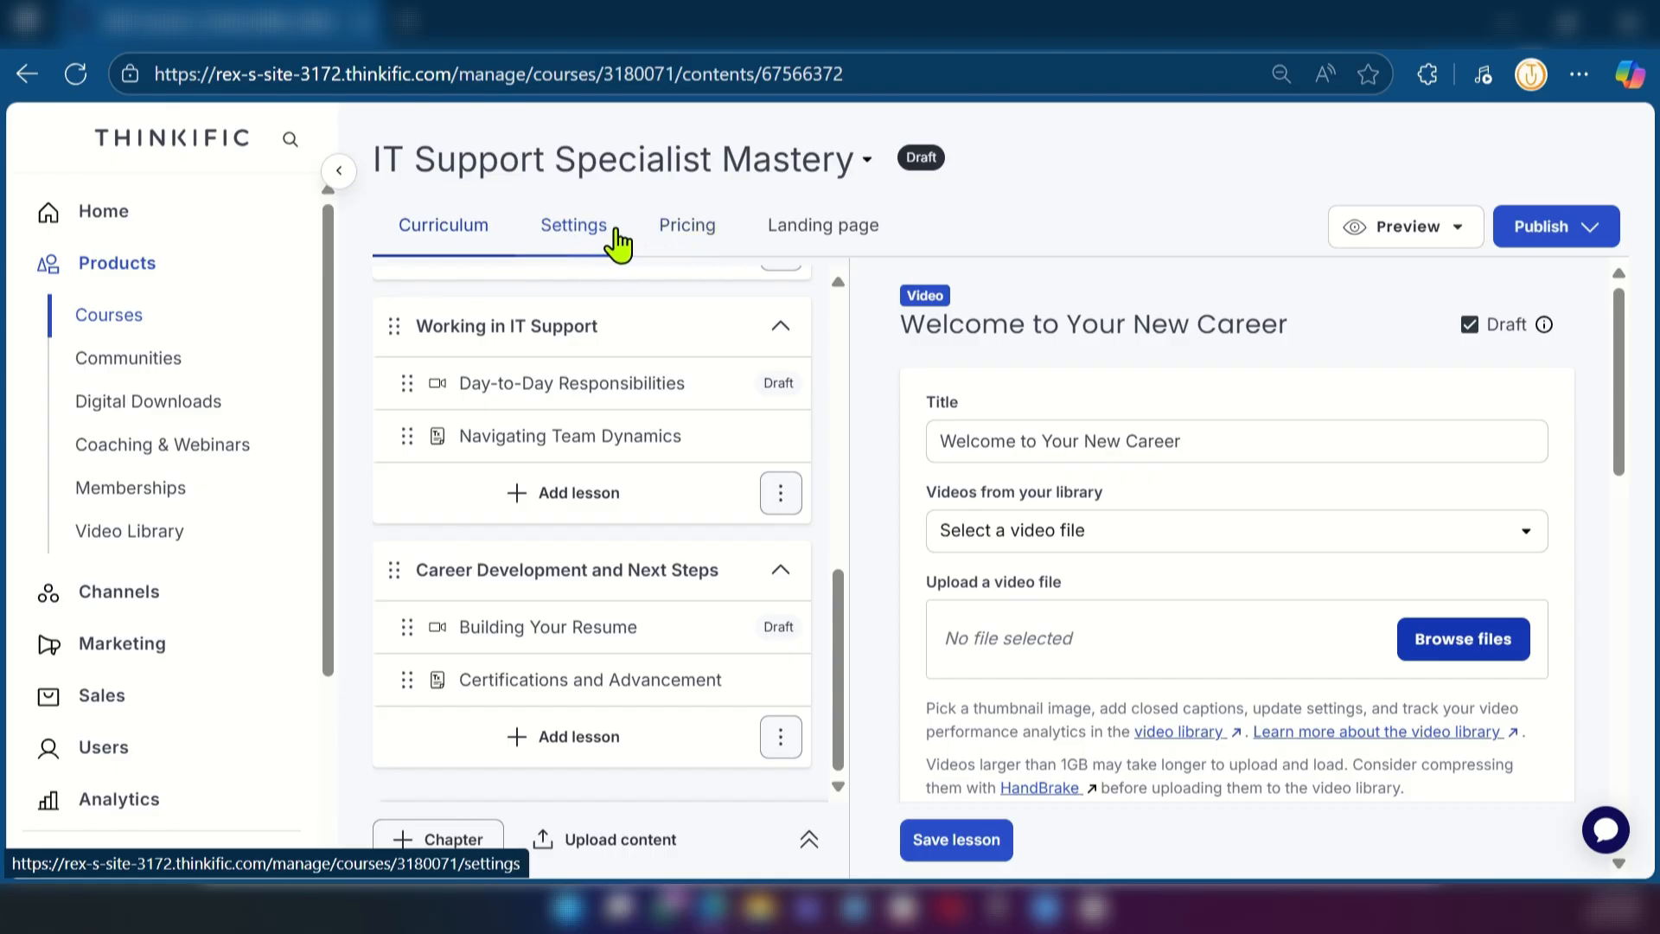
pyautogui.click(591, 240)
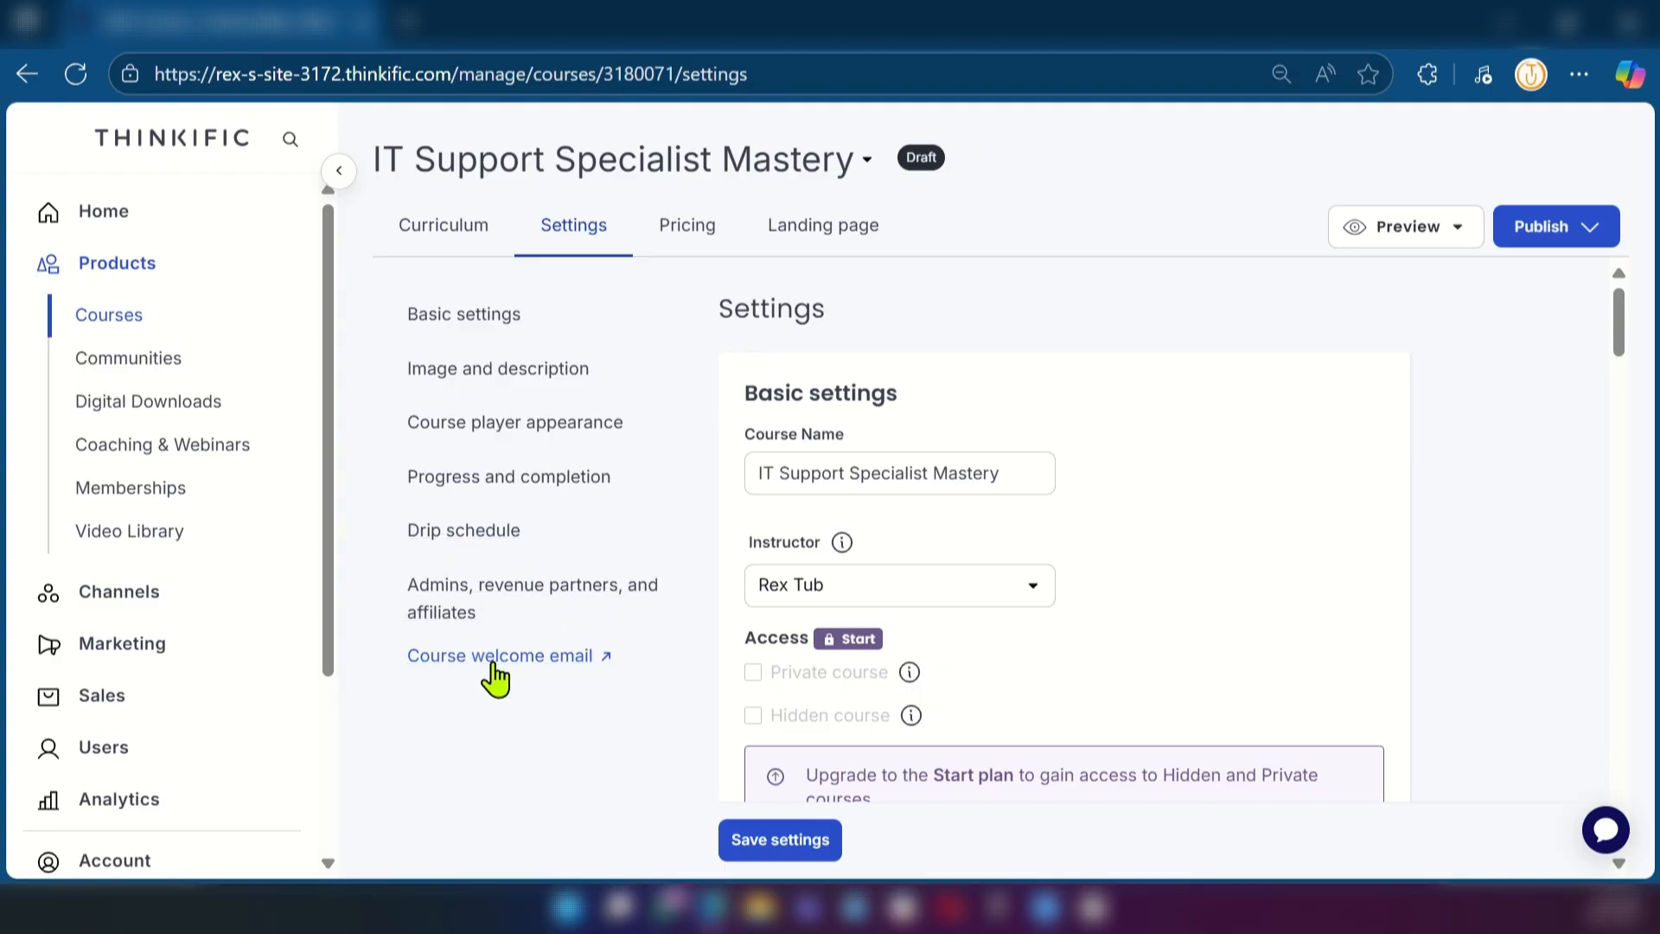
pyautogui.scroll(-12, 886, 579)
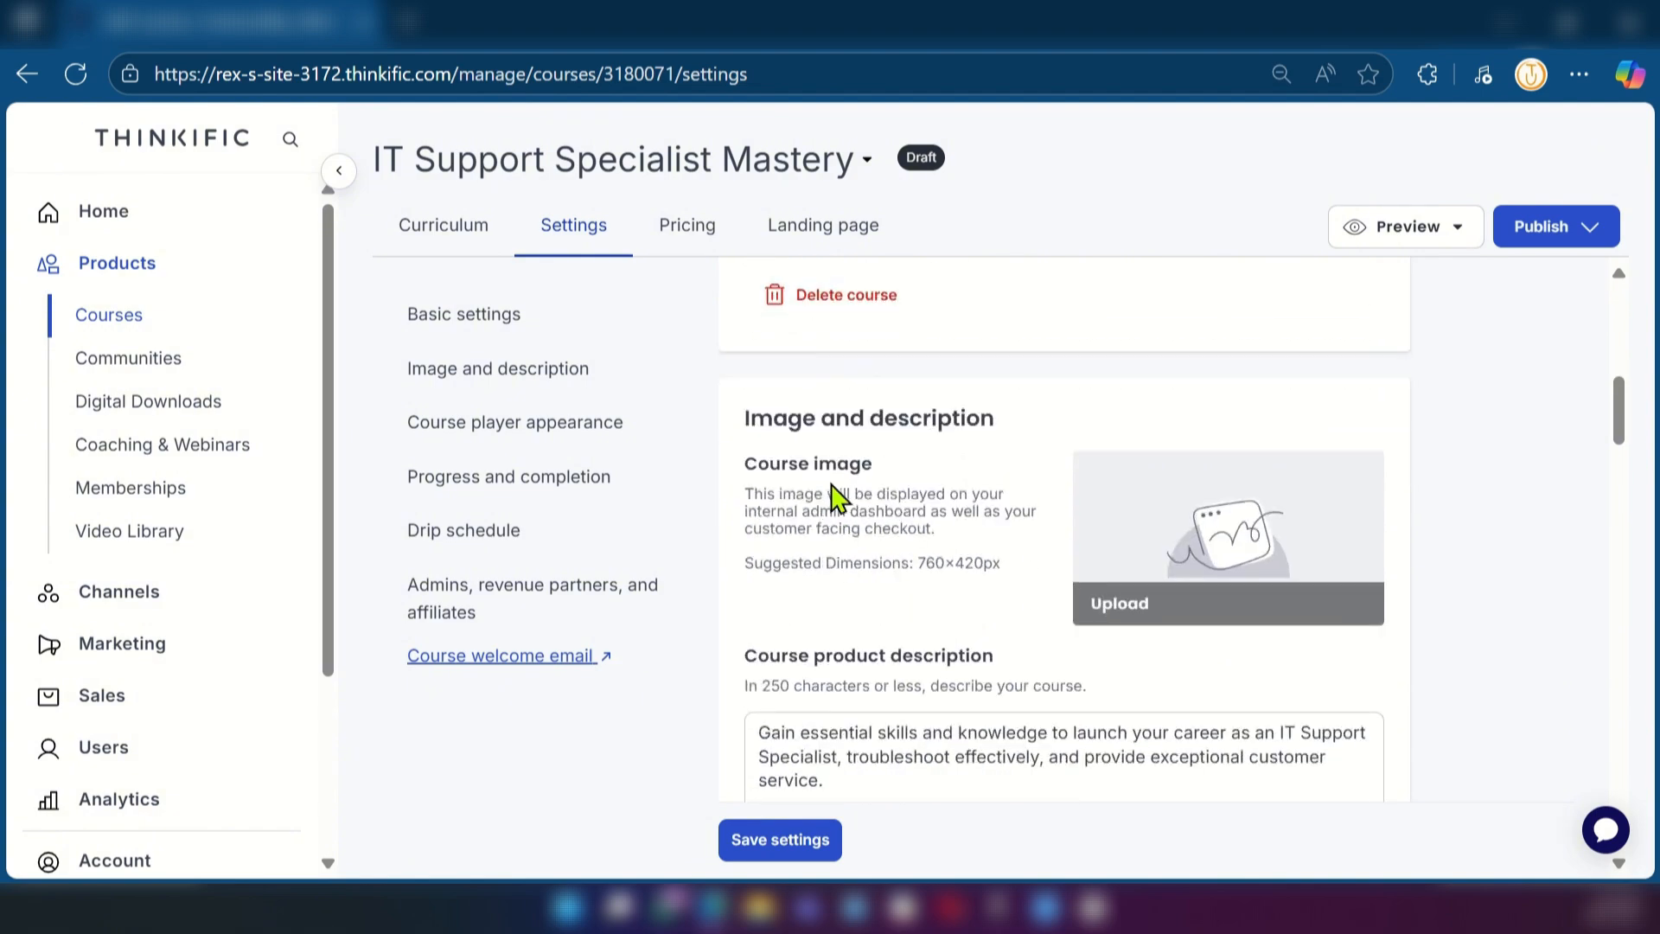
pyautogui.scroll(-2, 816, 469)
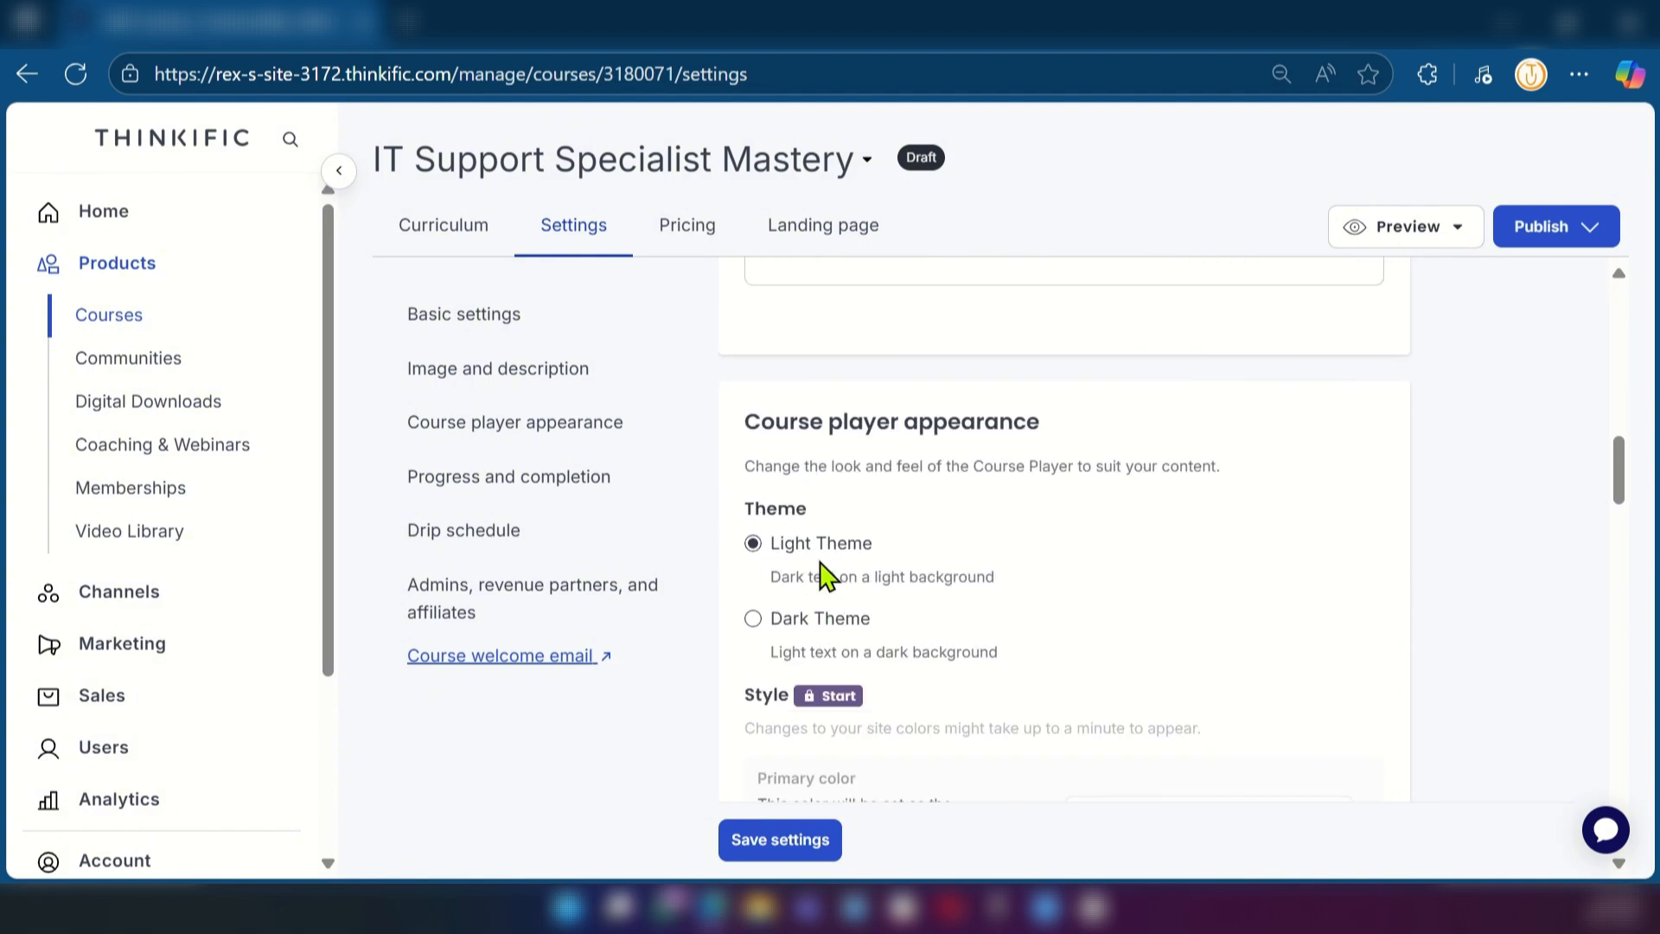
pyautogui.click(753, 619)
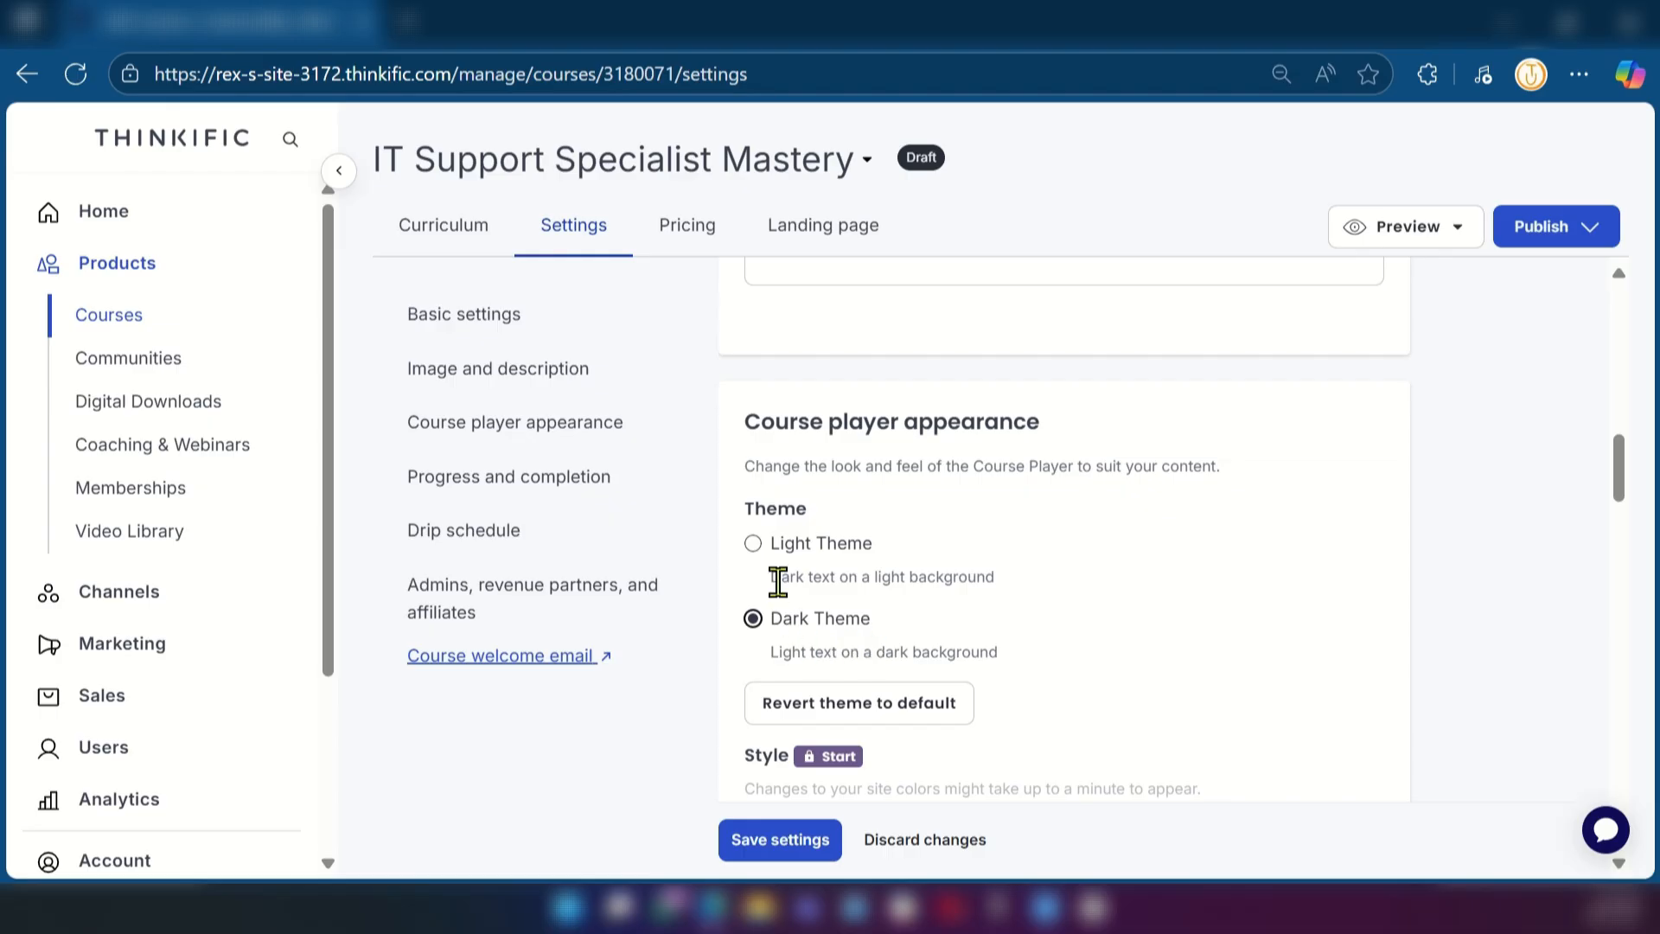
pyautogui.click(806, 854)
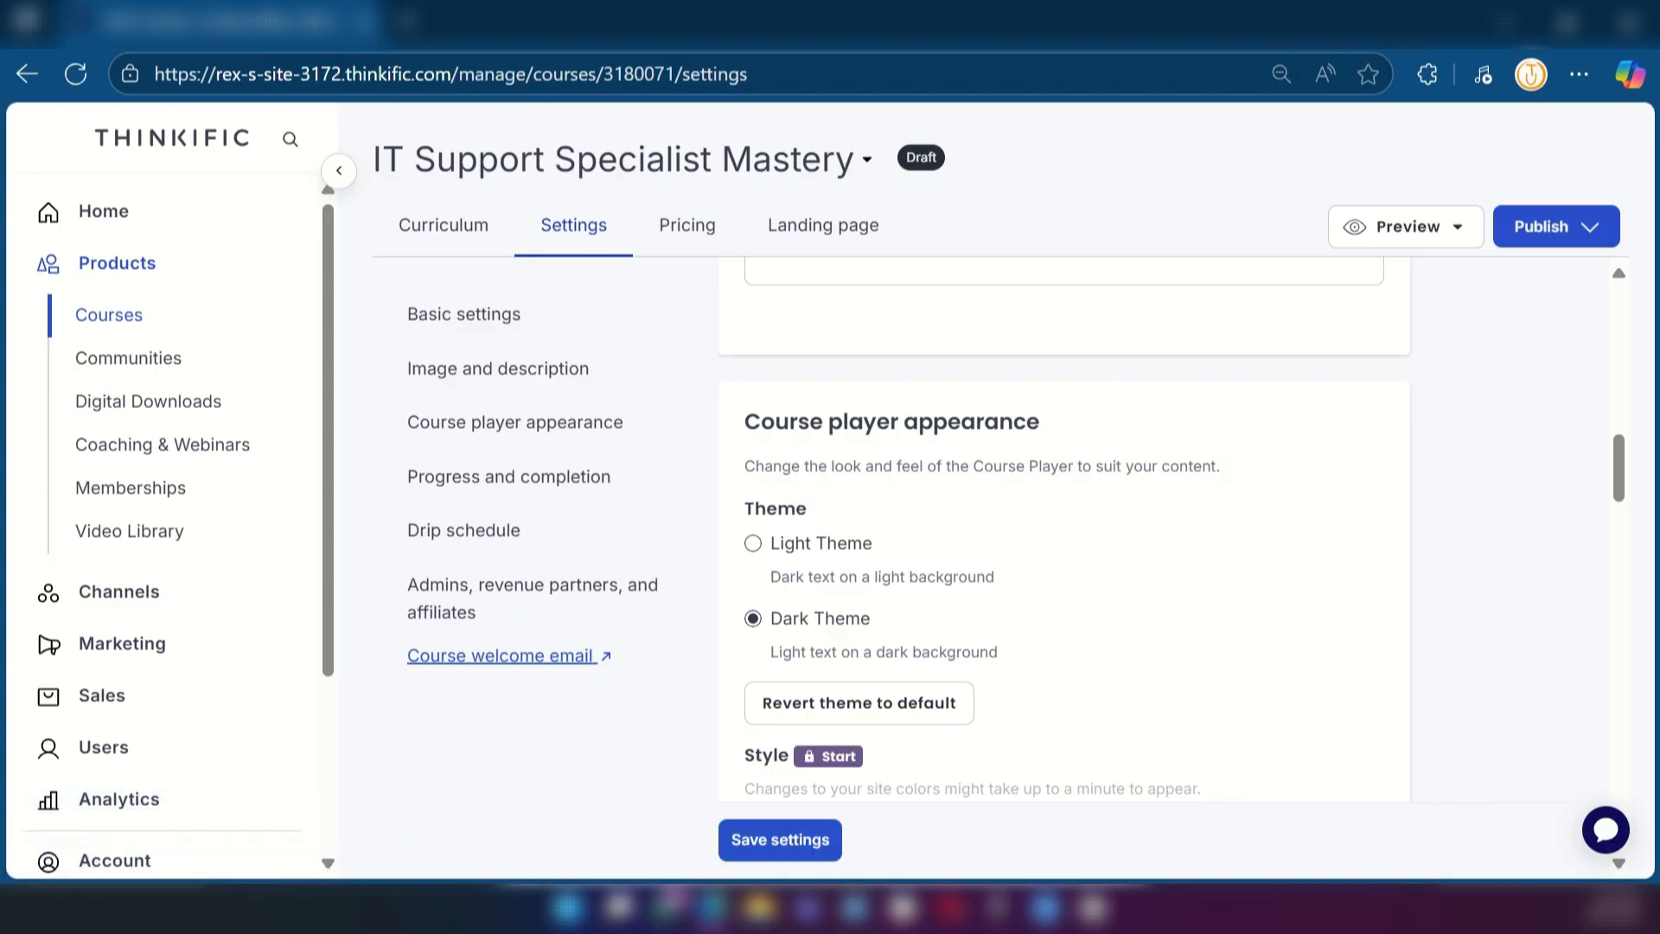
# Open the payment setup from the course pricing and examine the Stripe and PayPal provider options
pyautogui.click(677, 233)
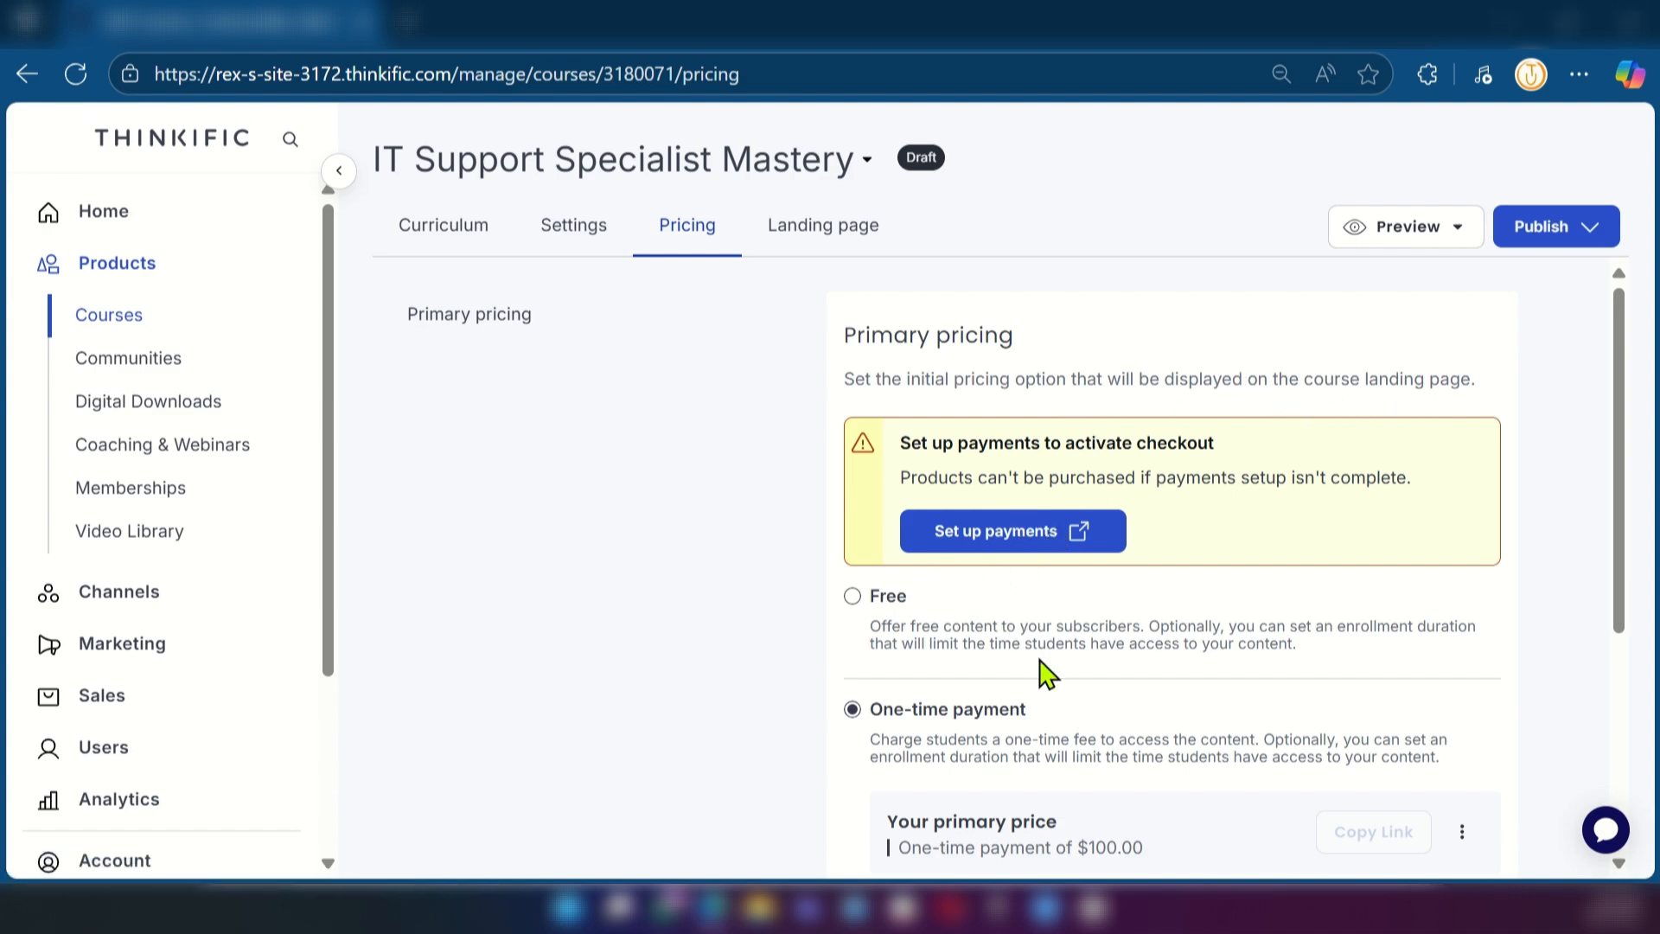
pyautogui.click(985, 545)
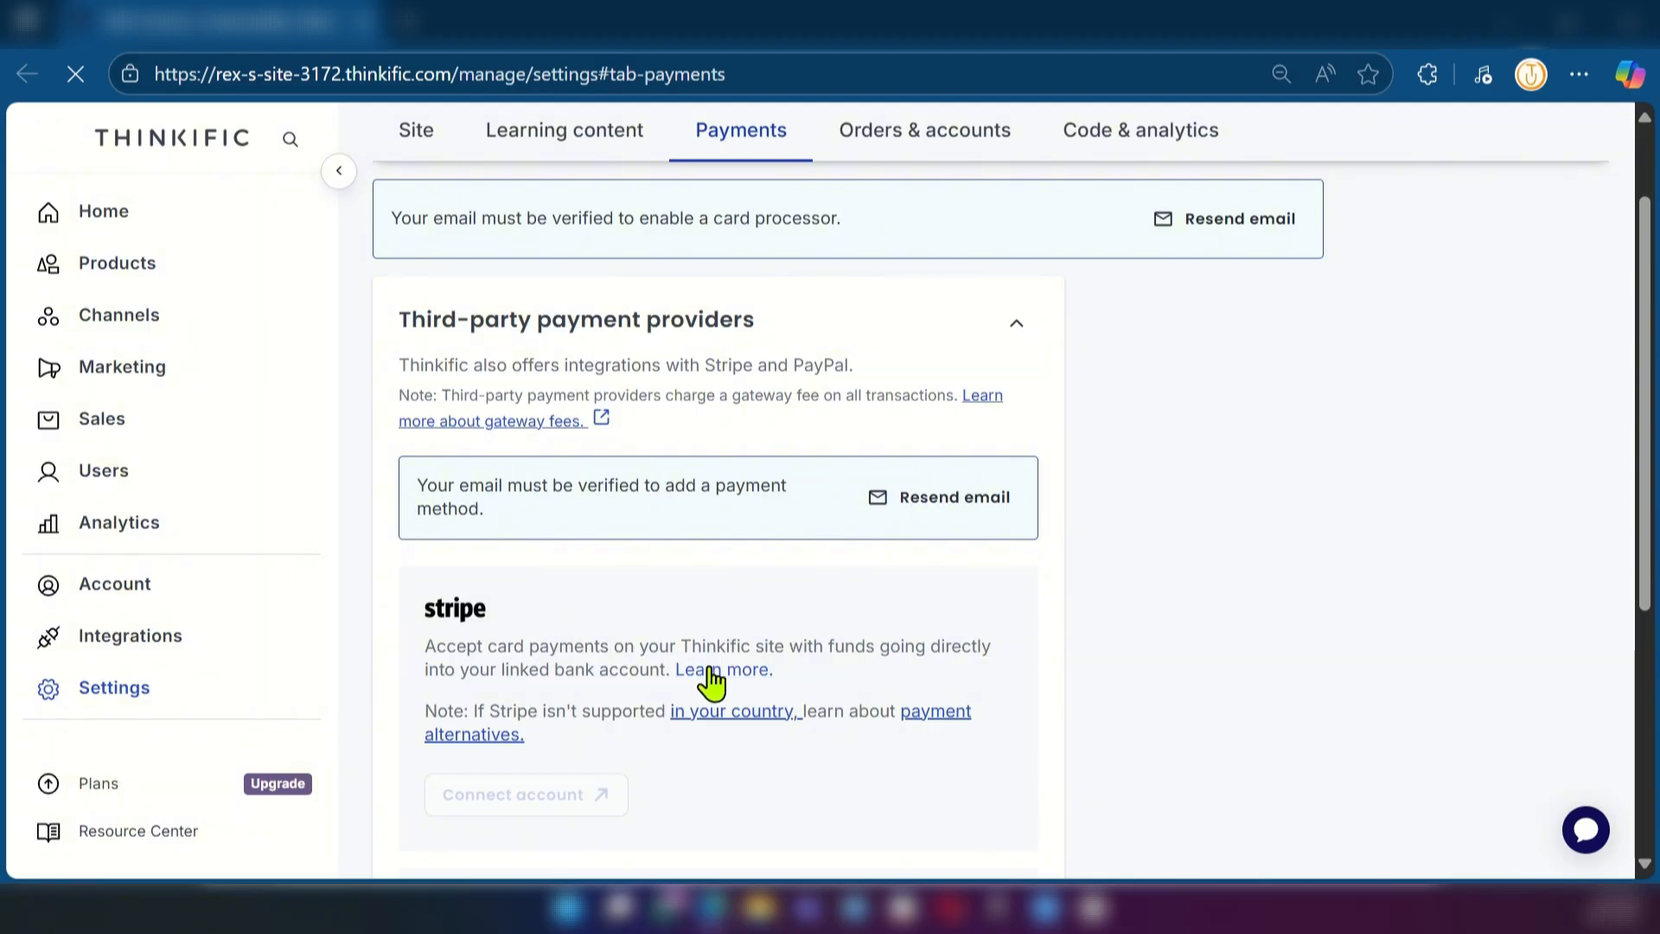
pyautogui.scroll(-2, 703, 683)
pyautogui.scroll(-4, 459, 480)
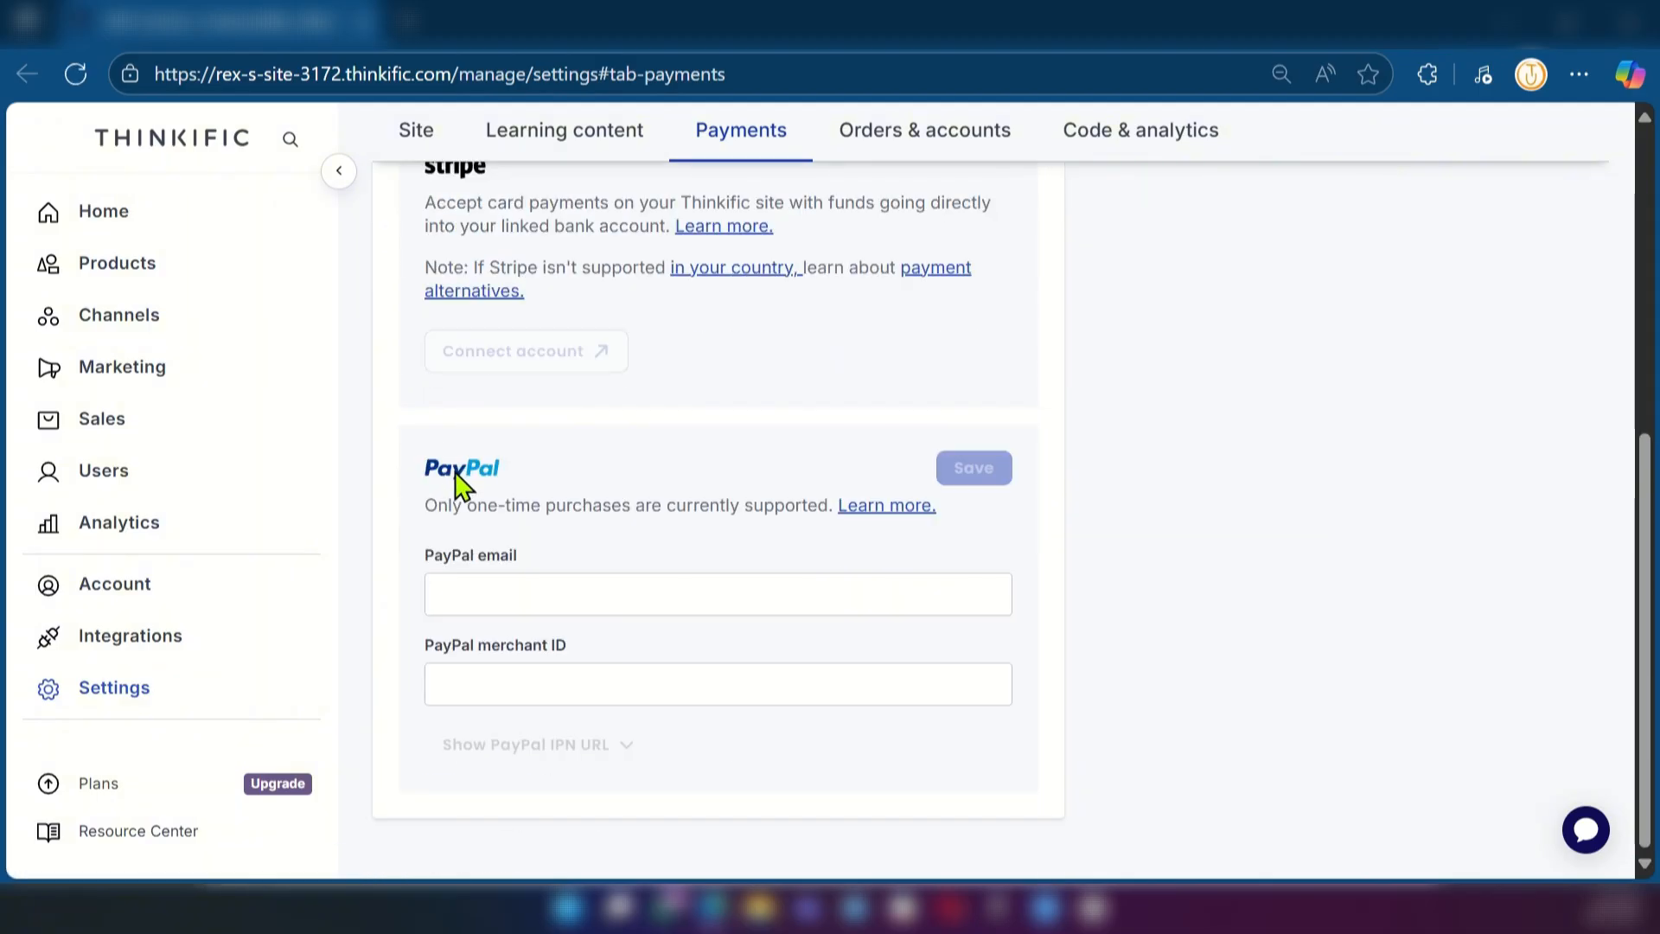
# Review the third-party payment provider settings and return to the course pricing to examine the primary pricing options
pyautogui.scroll(6, 547, 500)
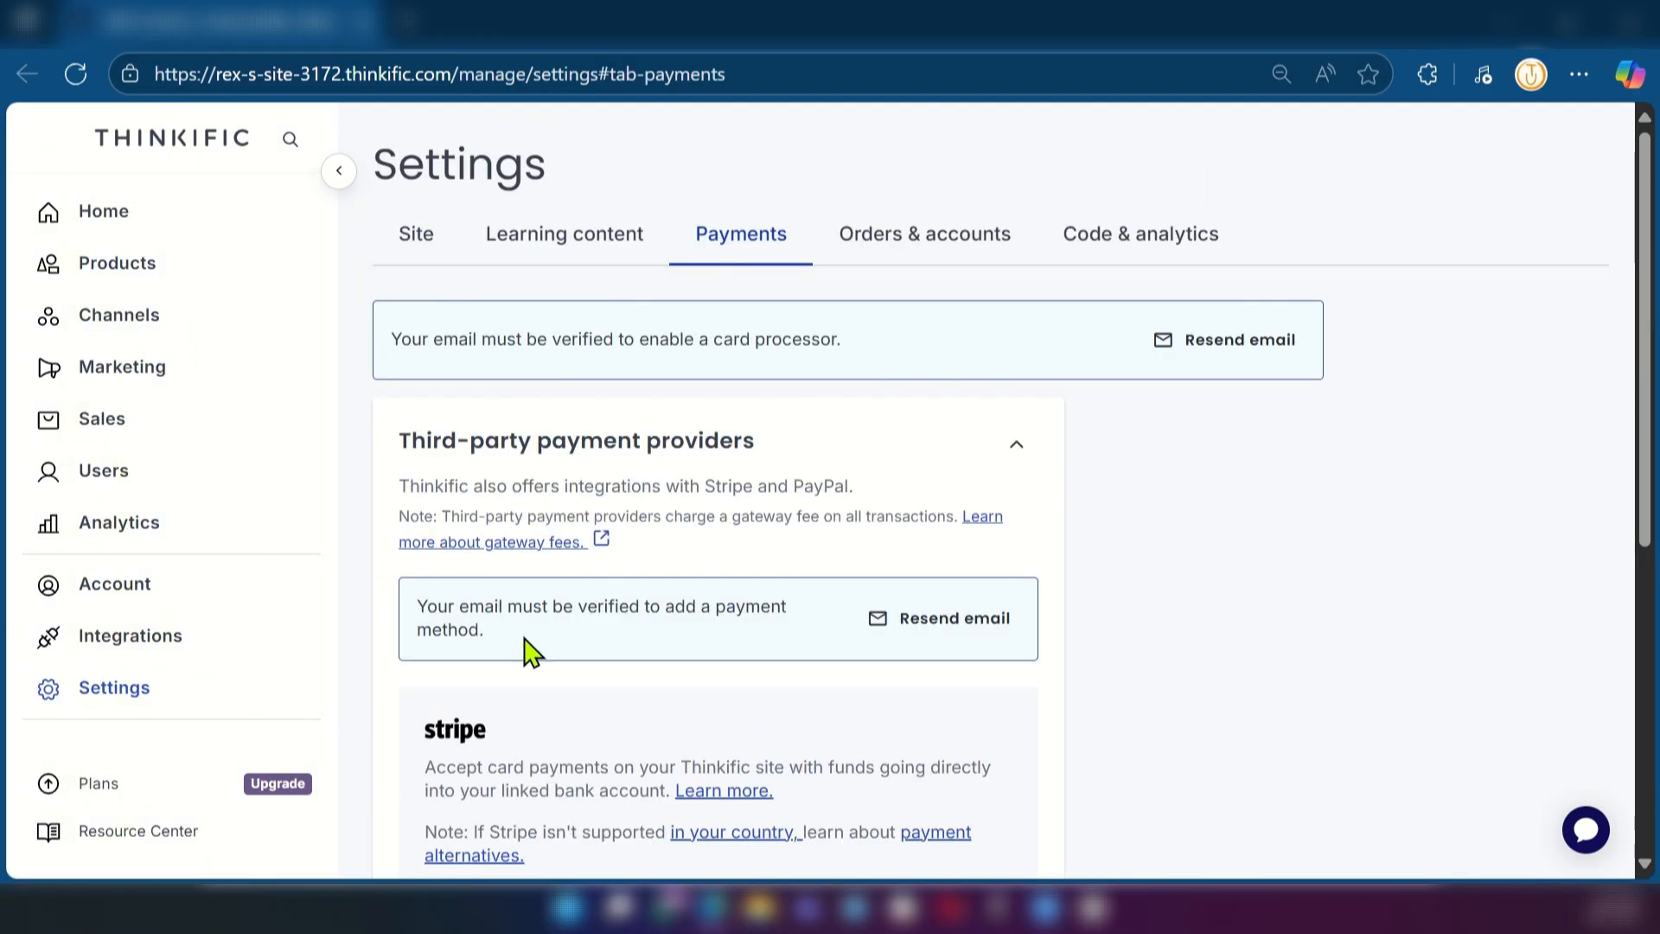
pyautogui.scroll(-1, 527, 676)
pyautogui.scroll(-3, 523, 657)
pyautogui.scroll(4, 501, 588)
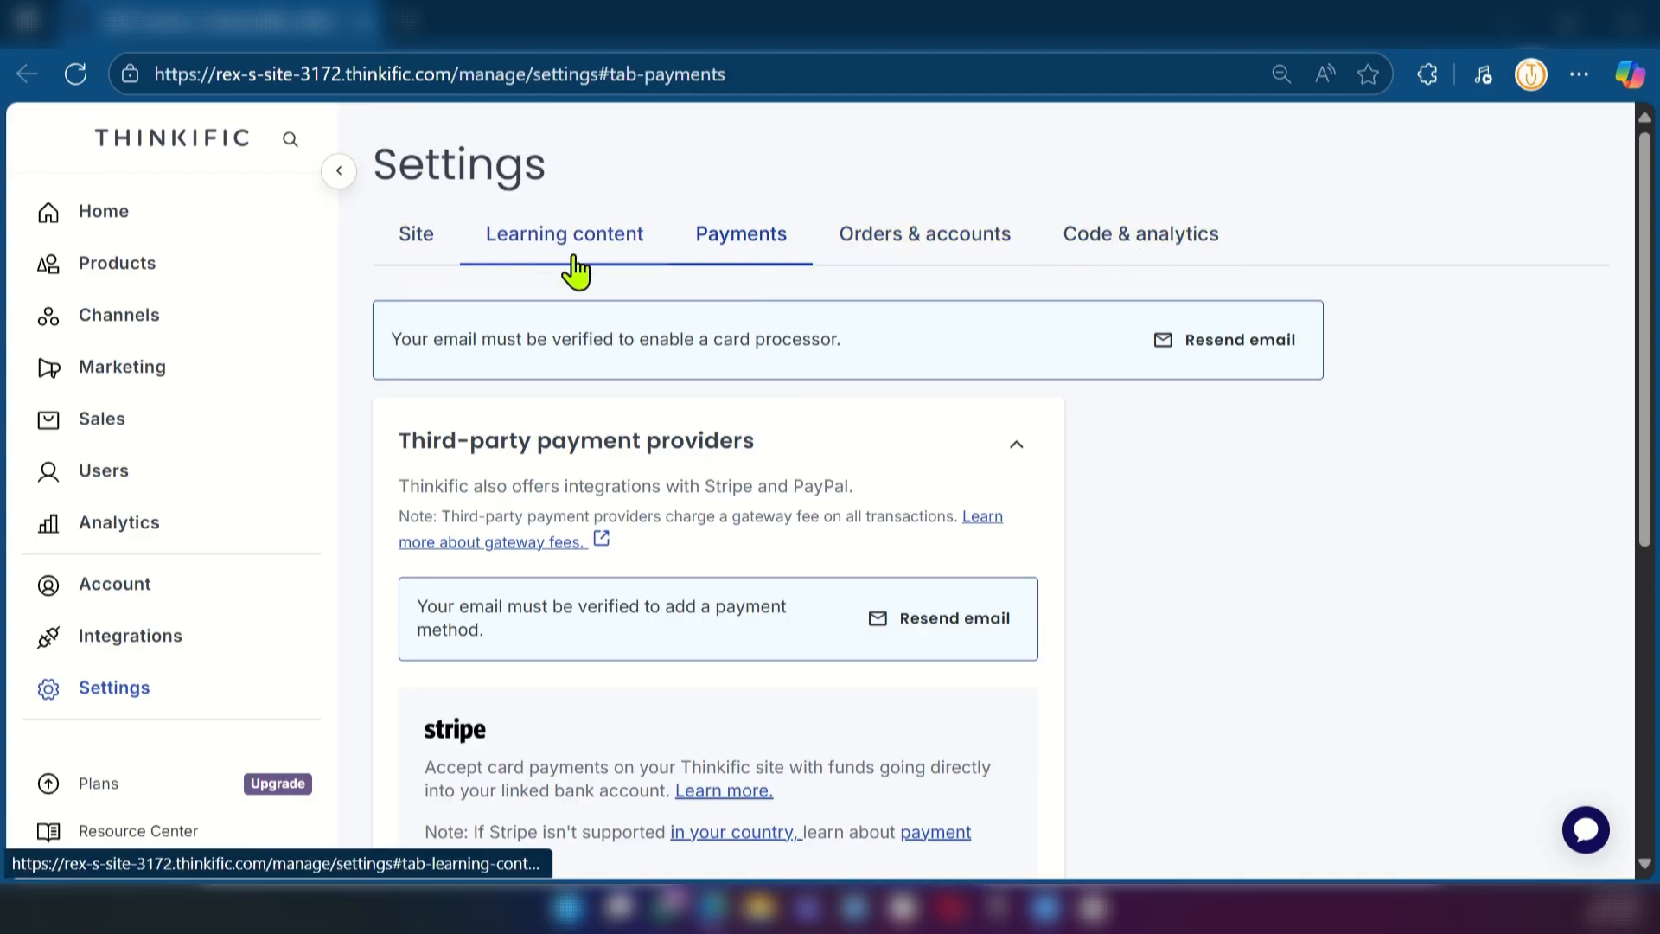
pyautogui.click(121, 41)
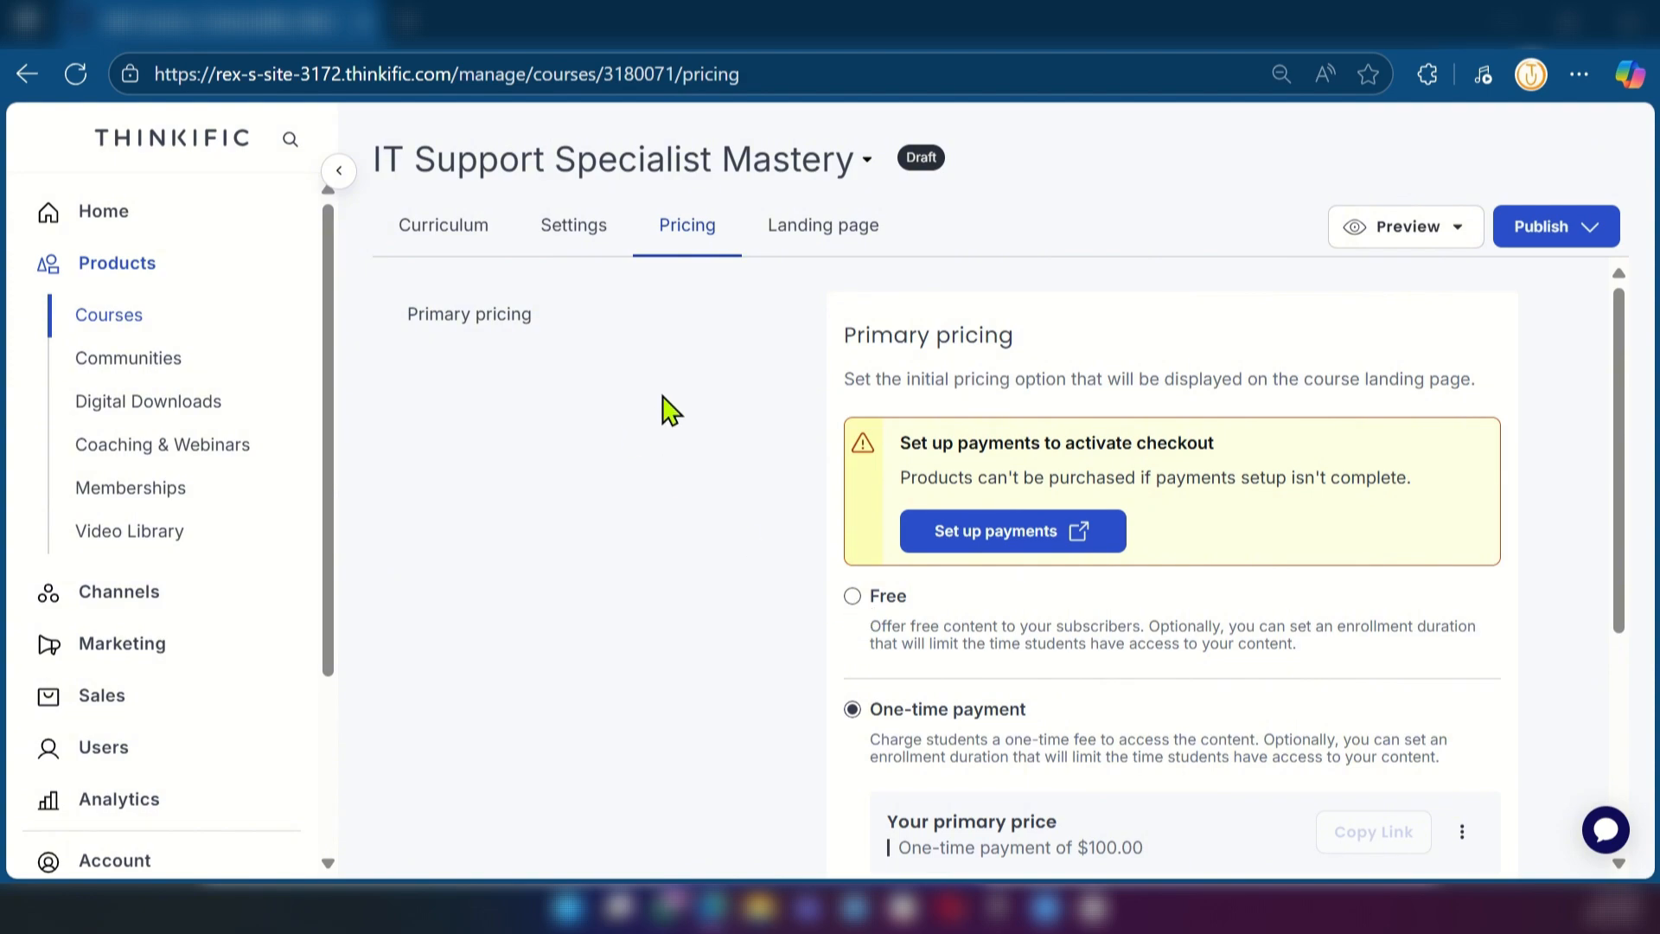
pyautogui.scroll(-3, 947, 605)
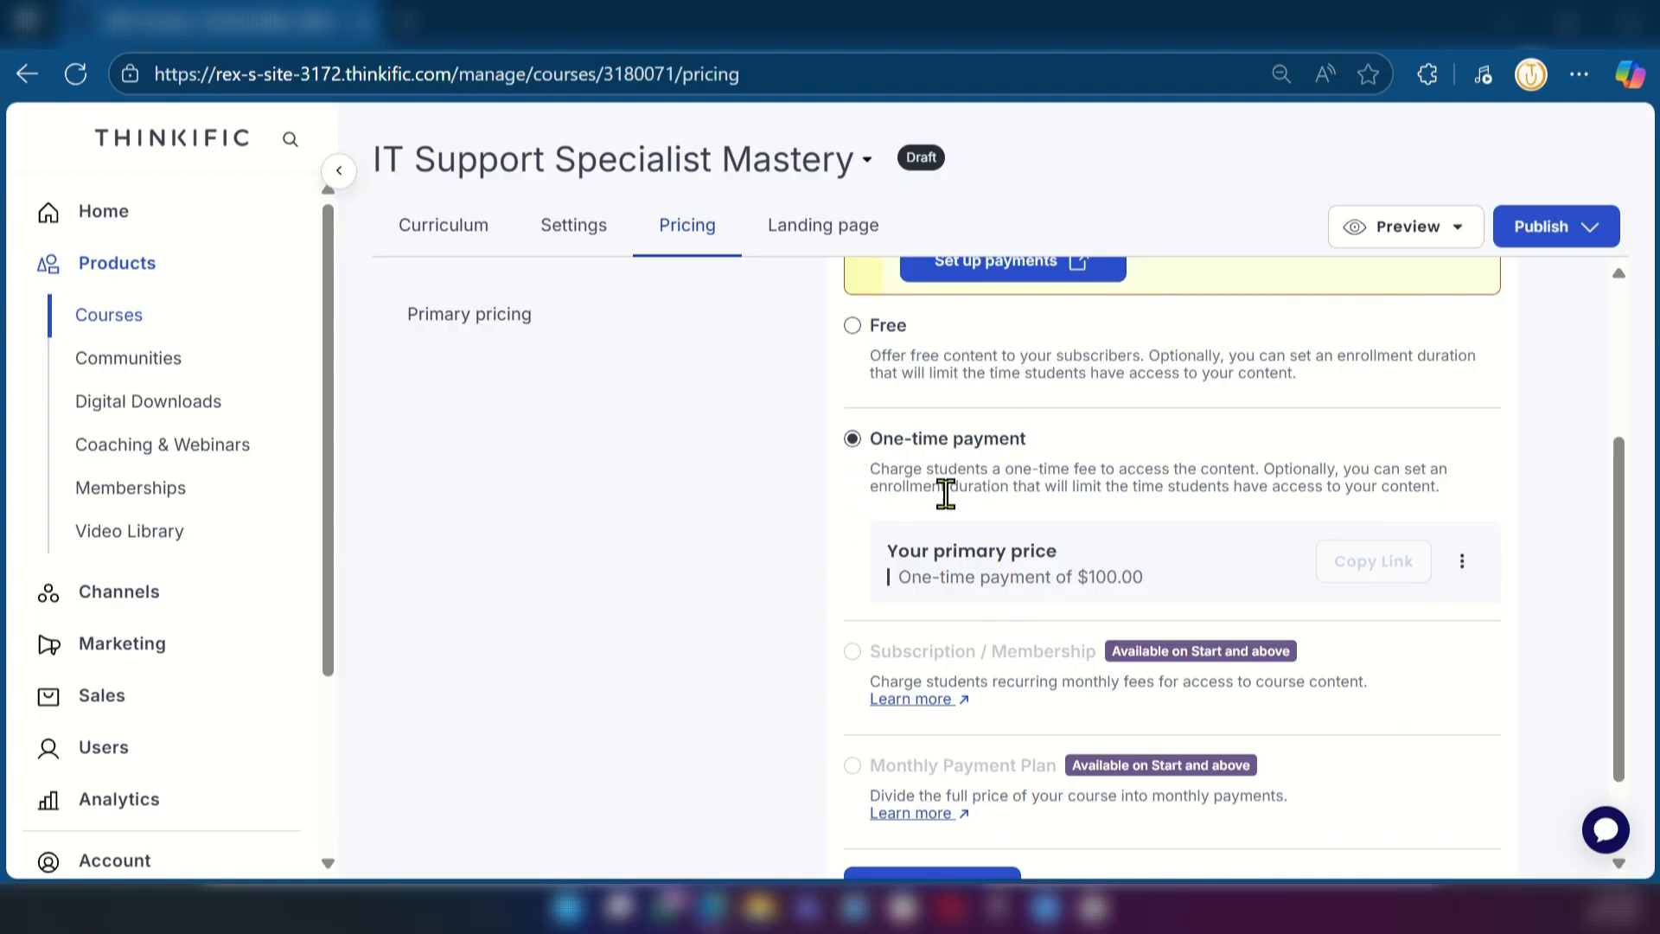
pyautogui.scroll(-2, 944, 670)
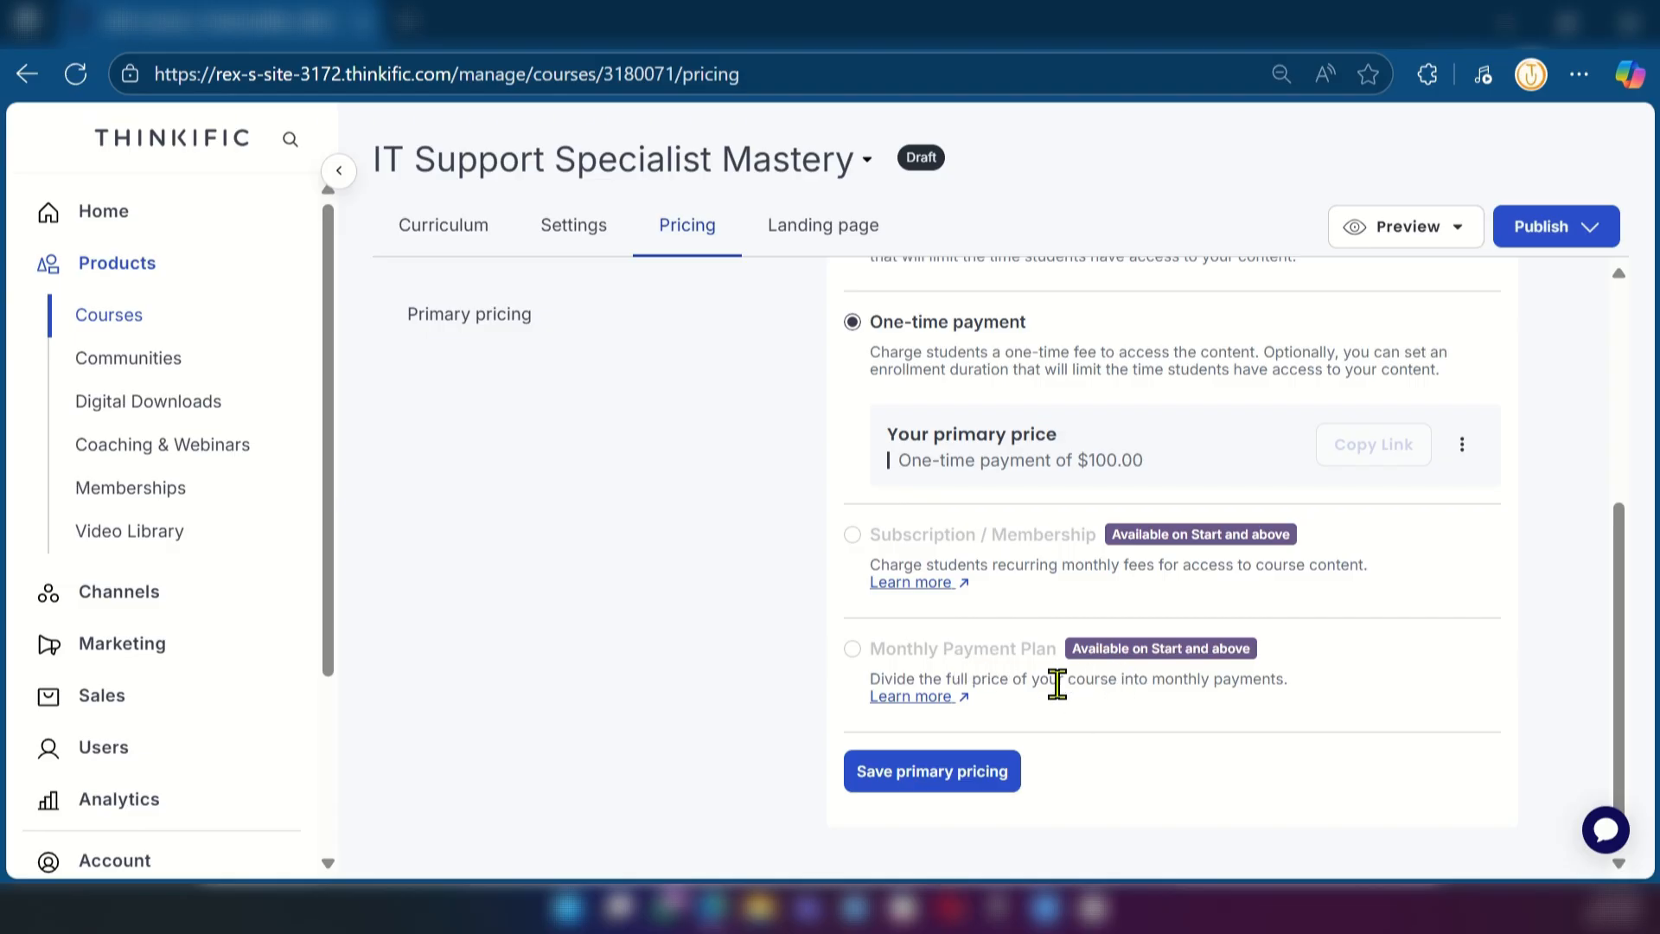
pyautogui.scroll(5, 1055, 685)
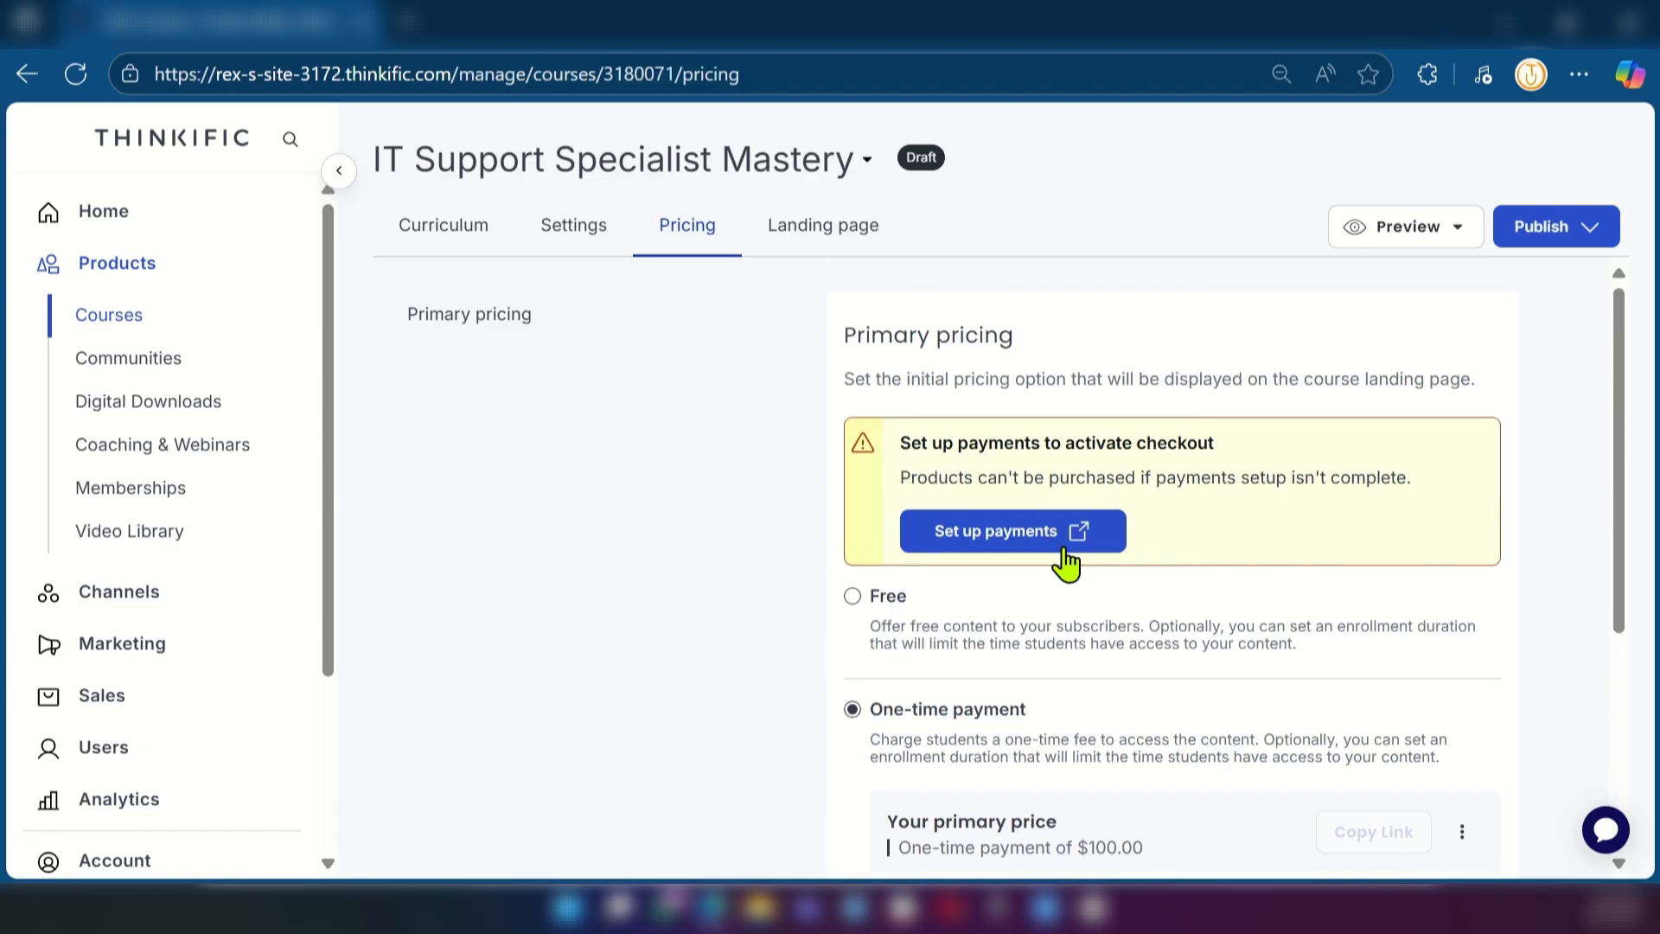
# Set the enrollment duration of the one-time payment price to 180 days and save the primary pricing
pyautogui.scroll(-3, 904, 644)
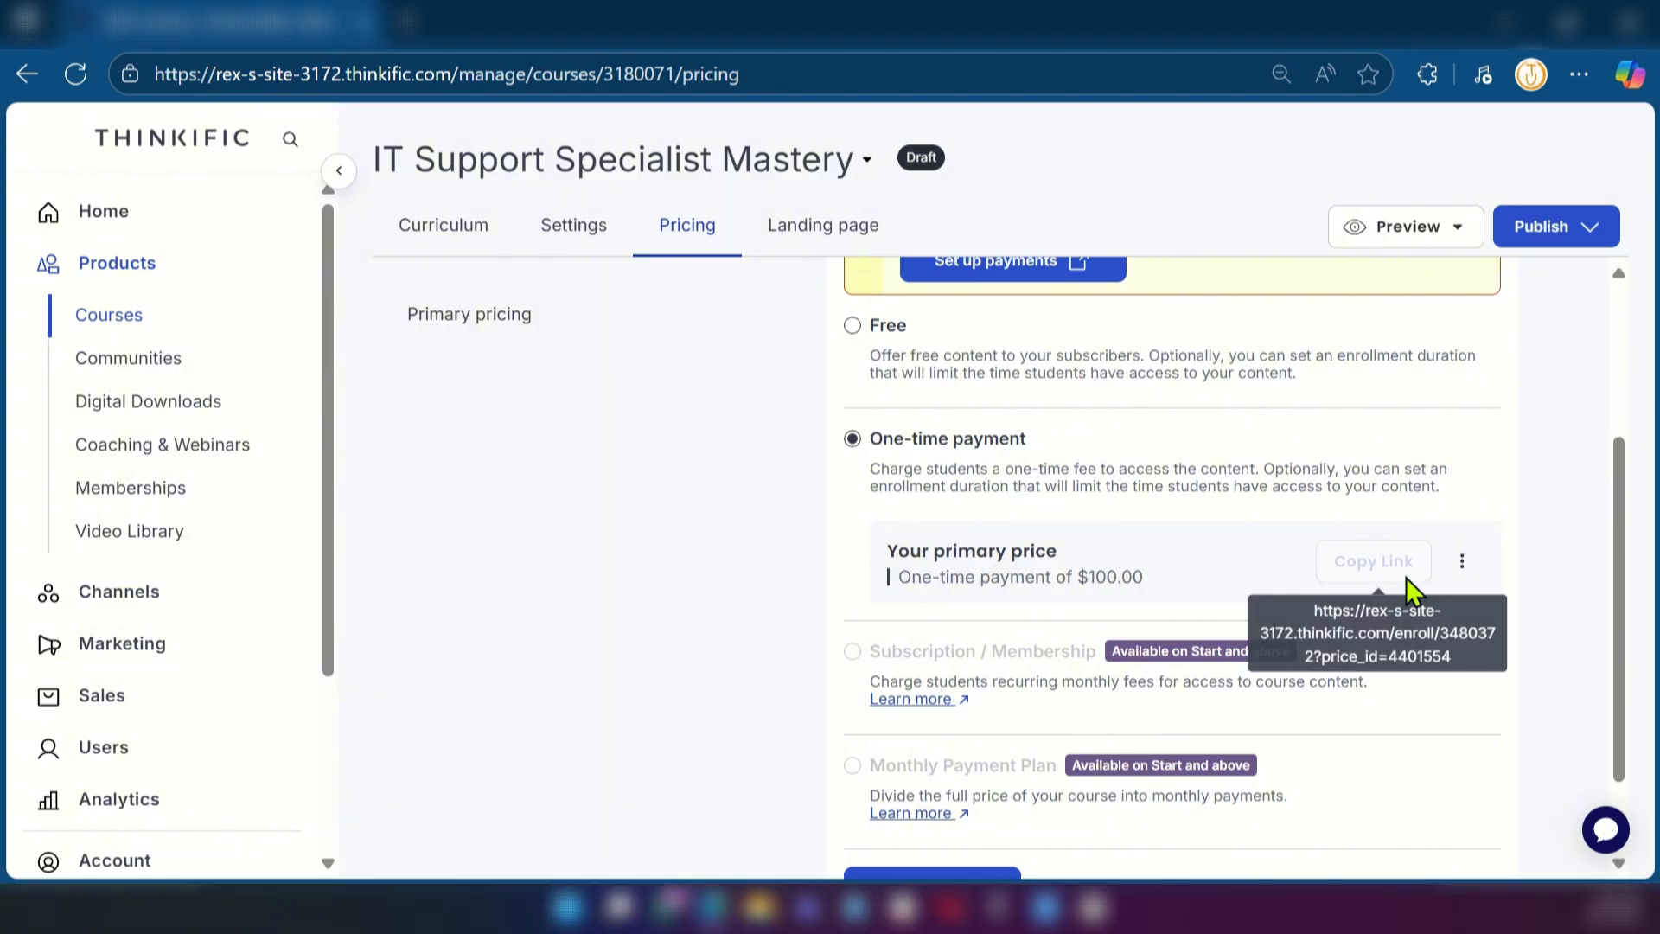
pyautogui.click(1461, 571)
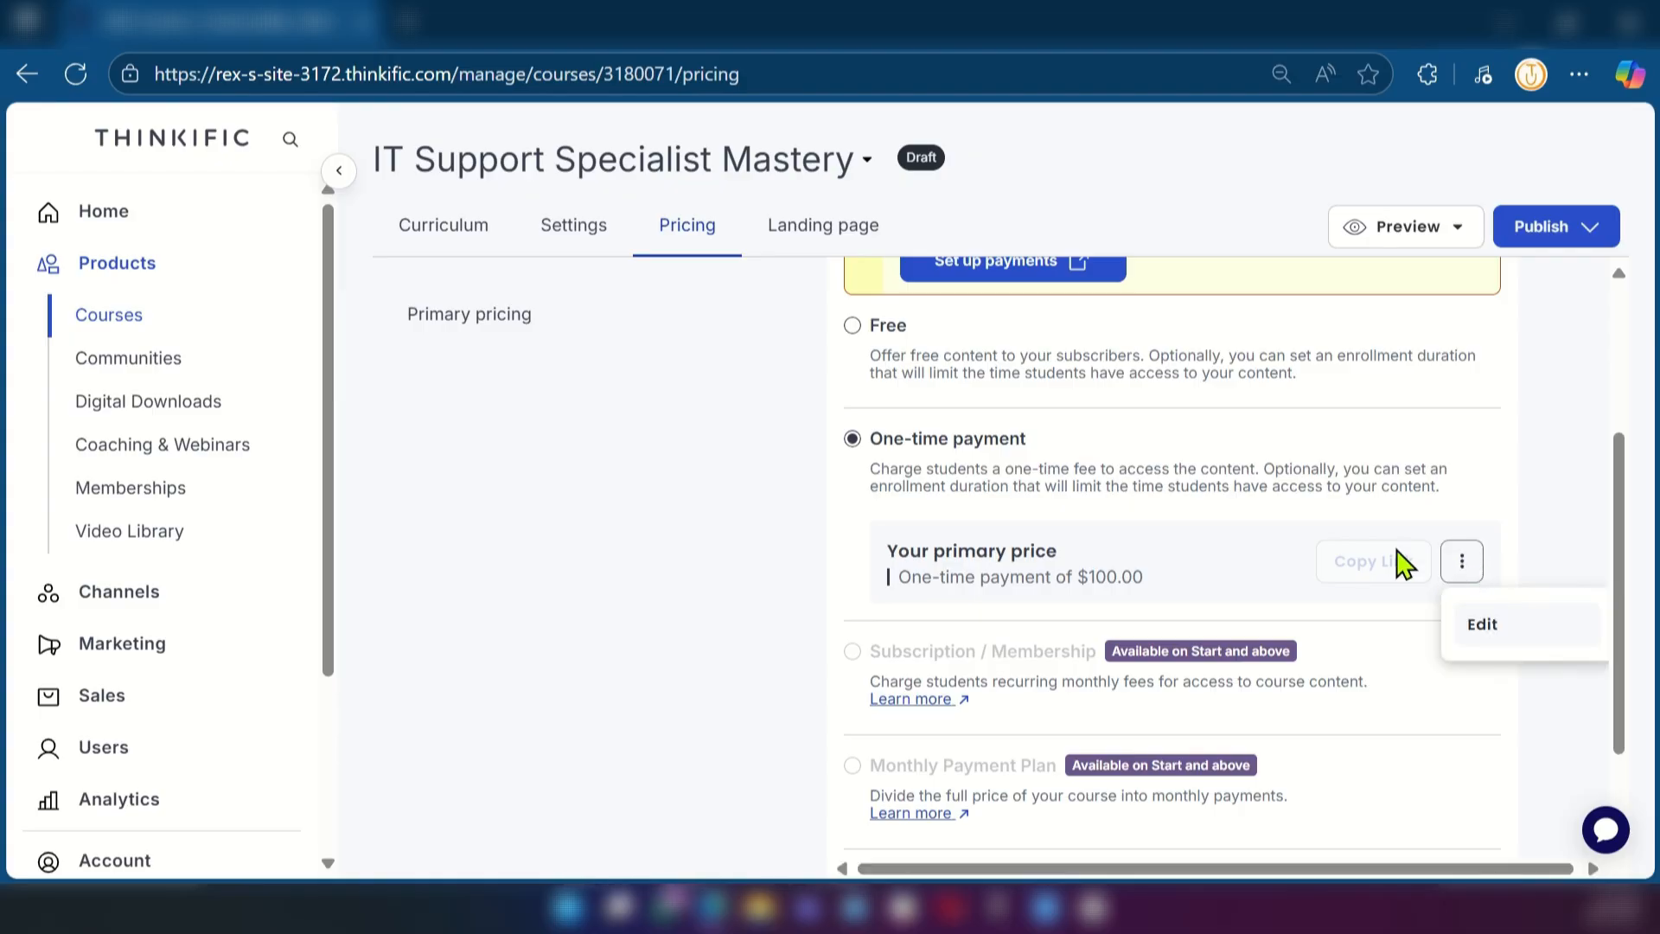
pyautogui.click(1484, 626)
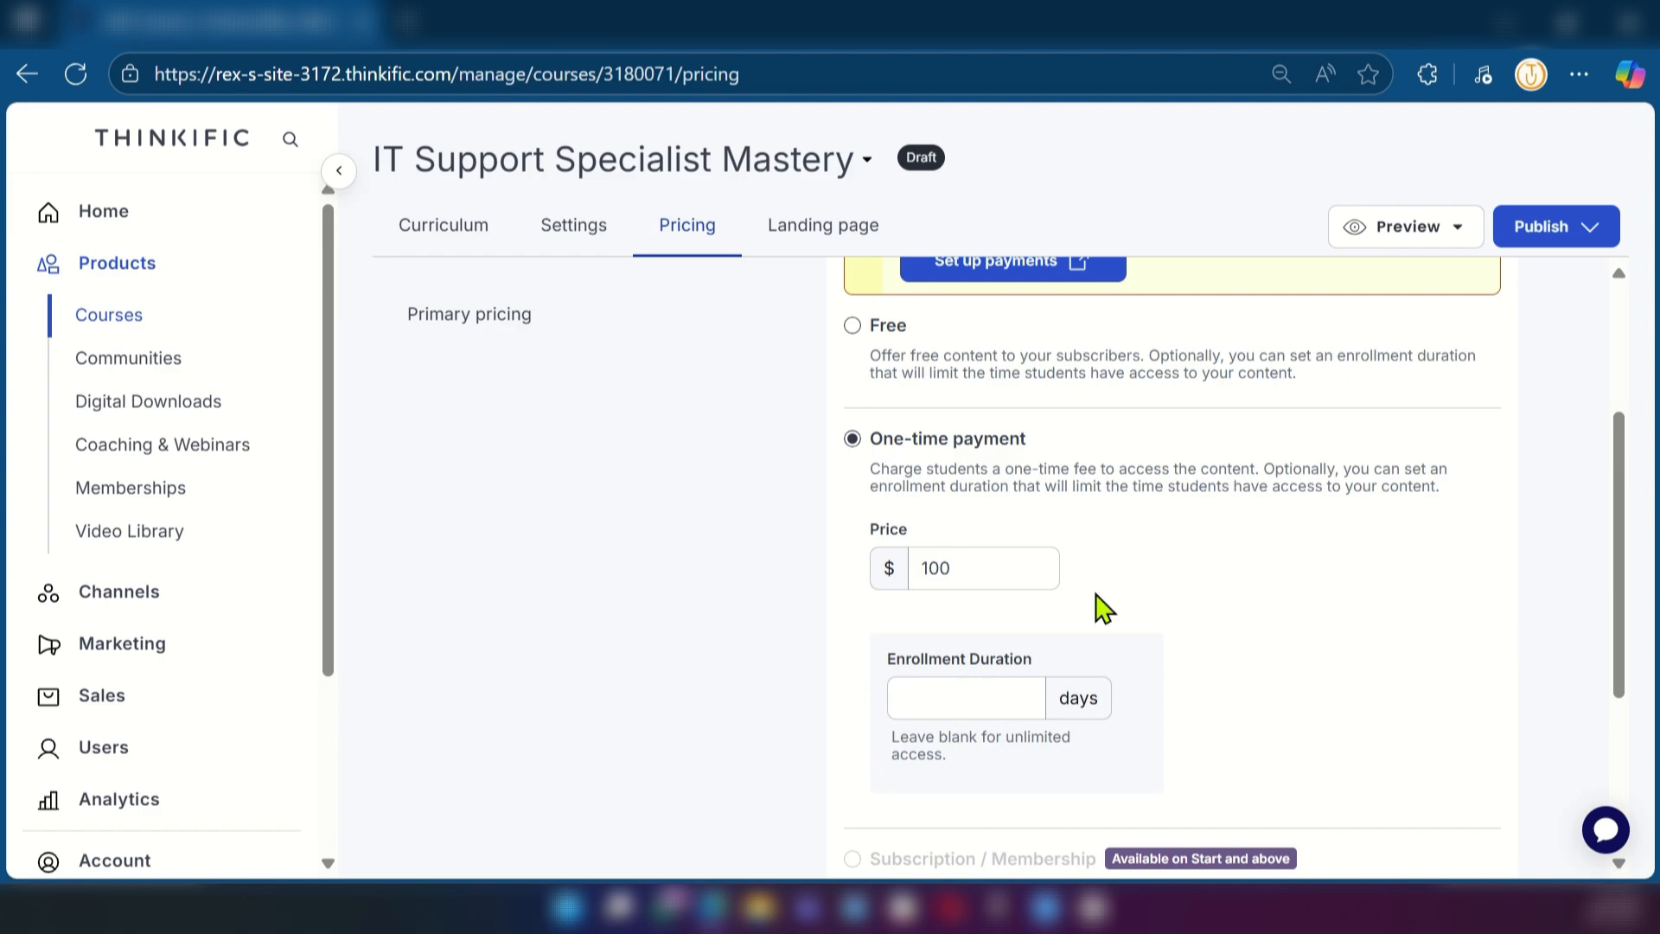
pyautogui.click(971, 567)
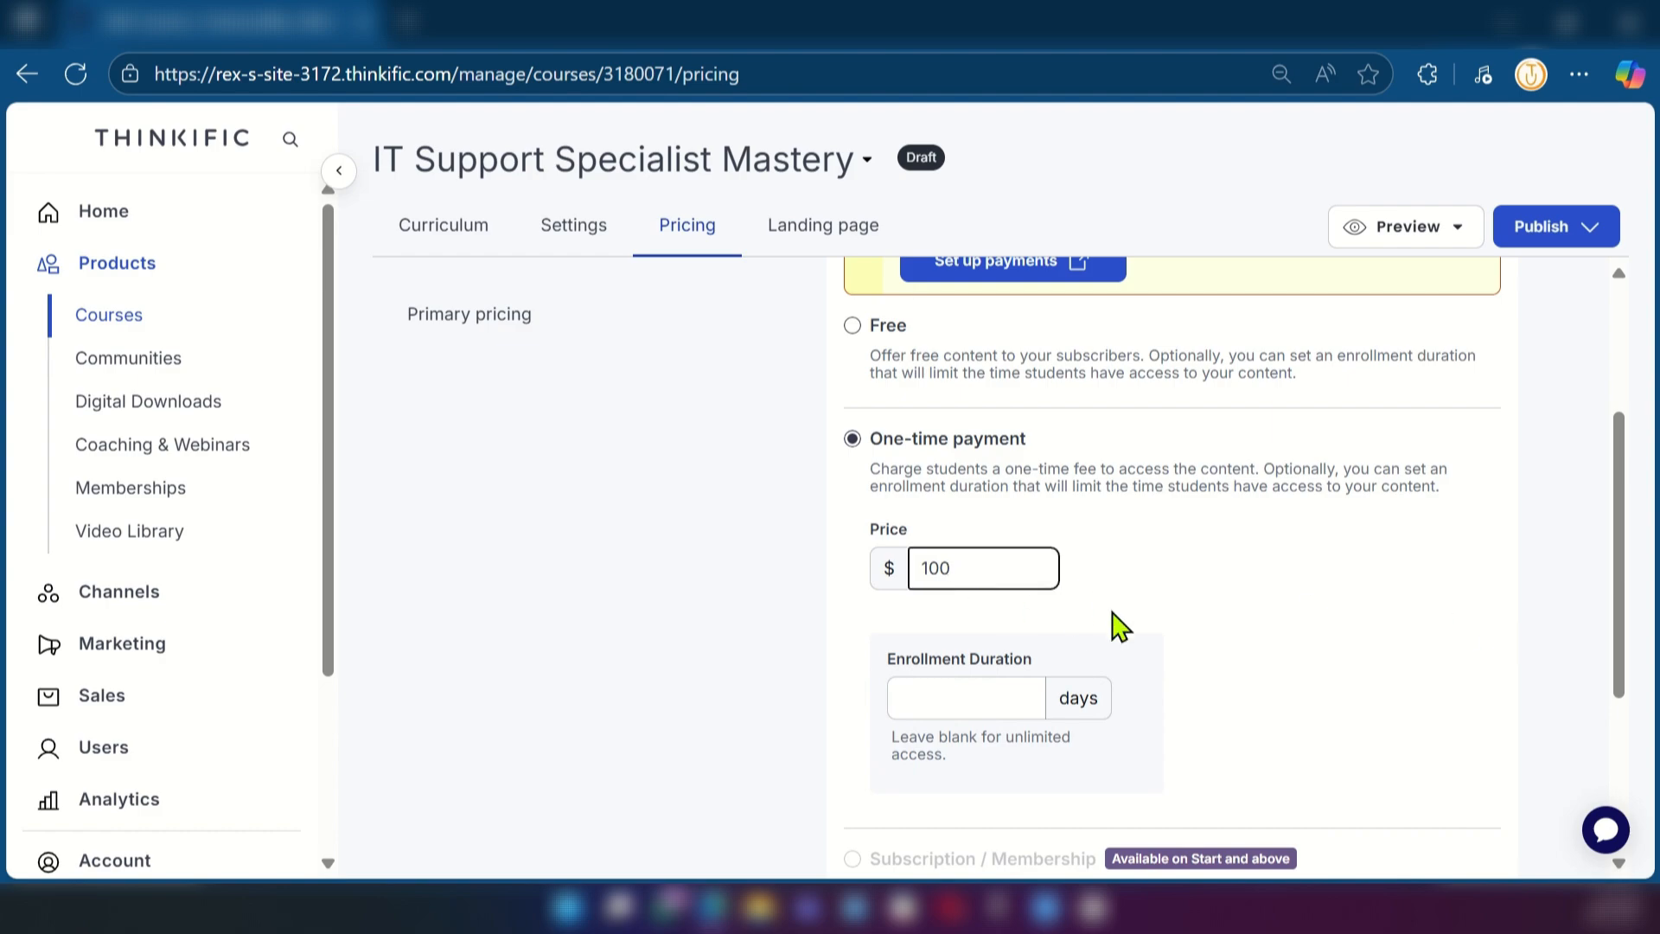
pyautogui.click(951, 692)
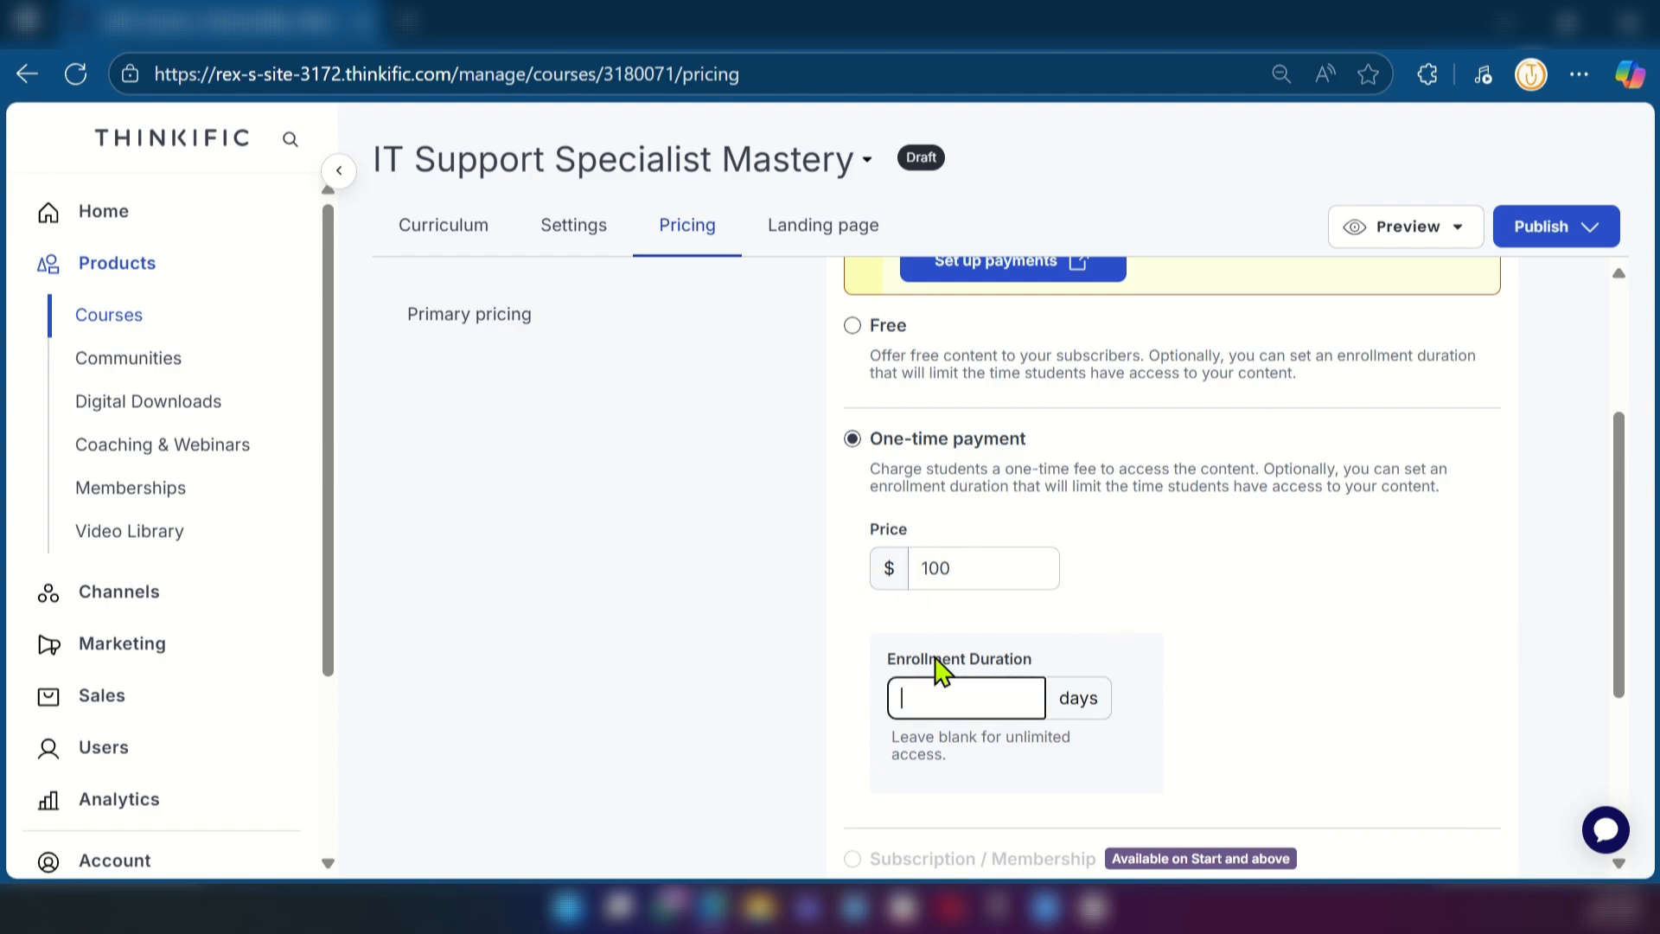
pyautogui.write('180')
pyautogui.scroll(-1, 973, 616)
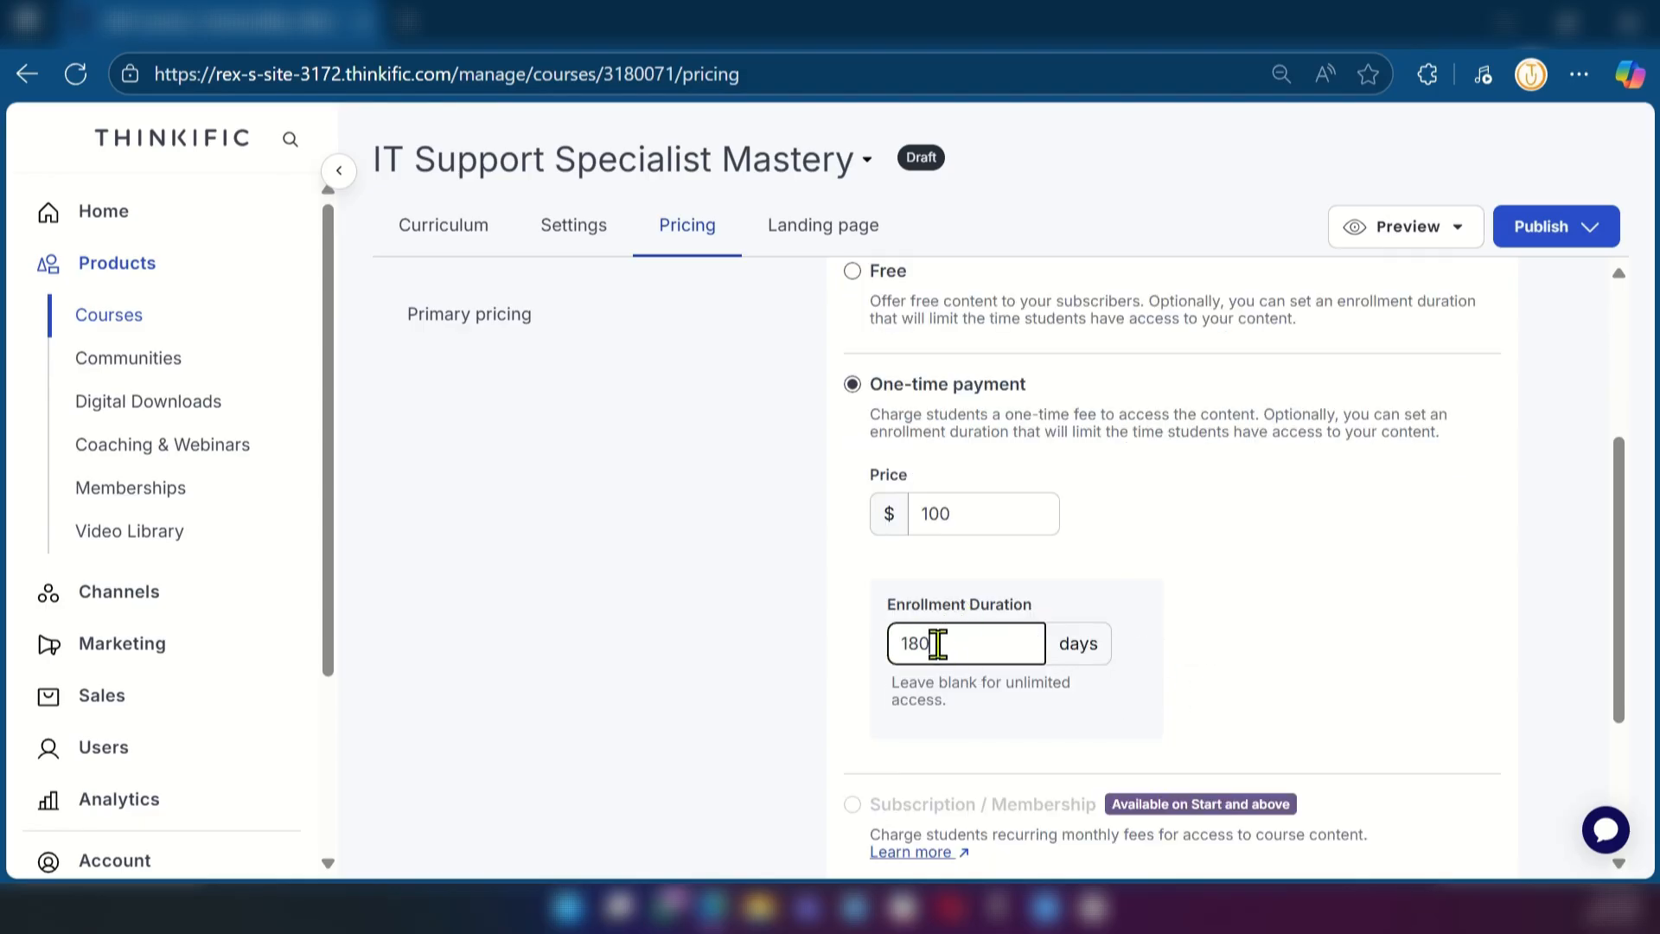
pyautogui.scroll(-3, 1037, 670)
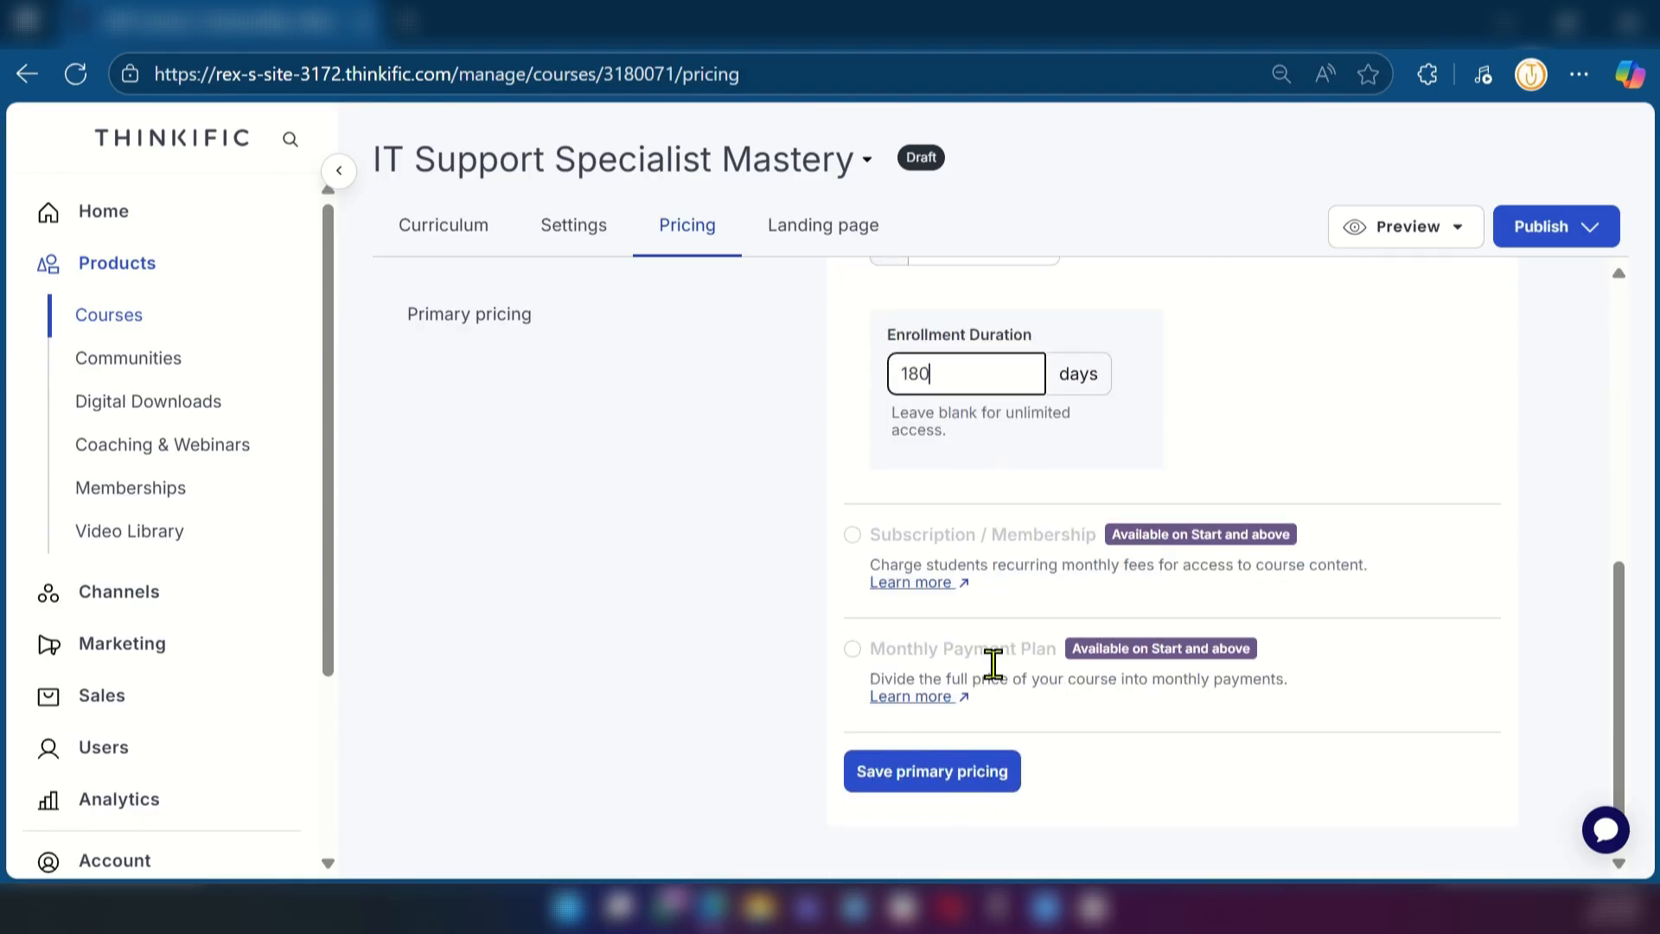
pyautogui.click(910, 774)
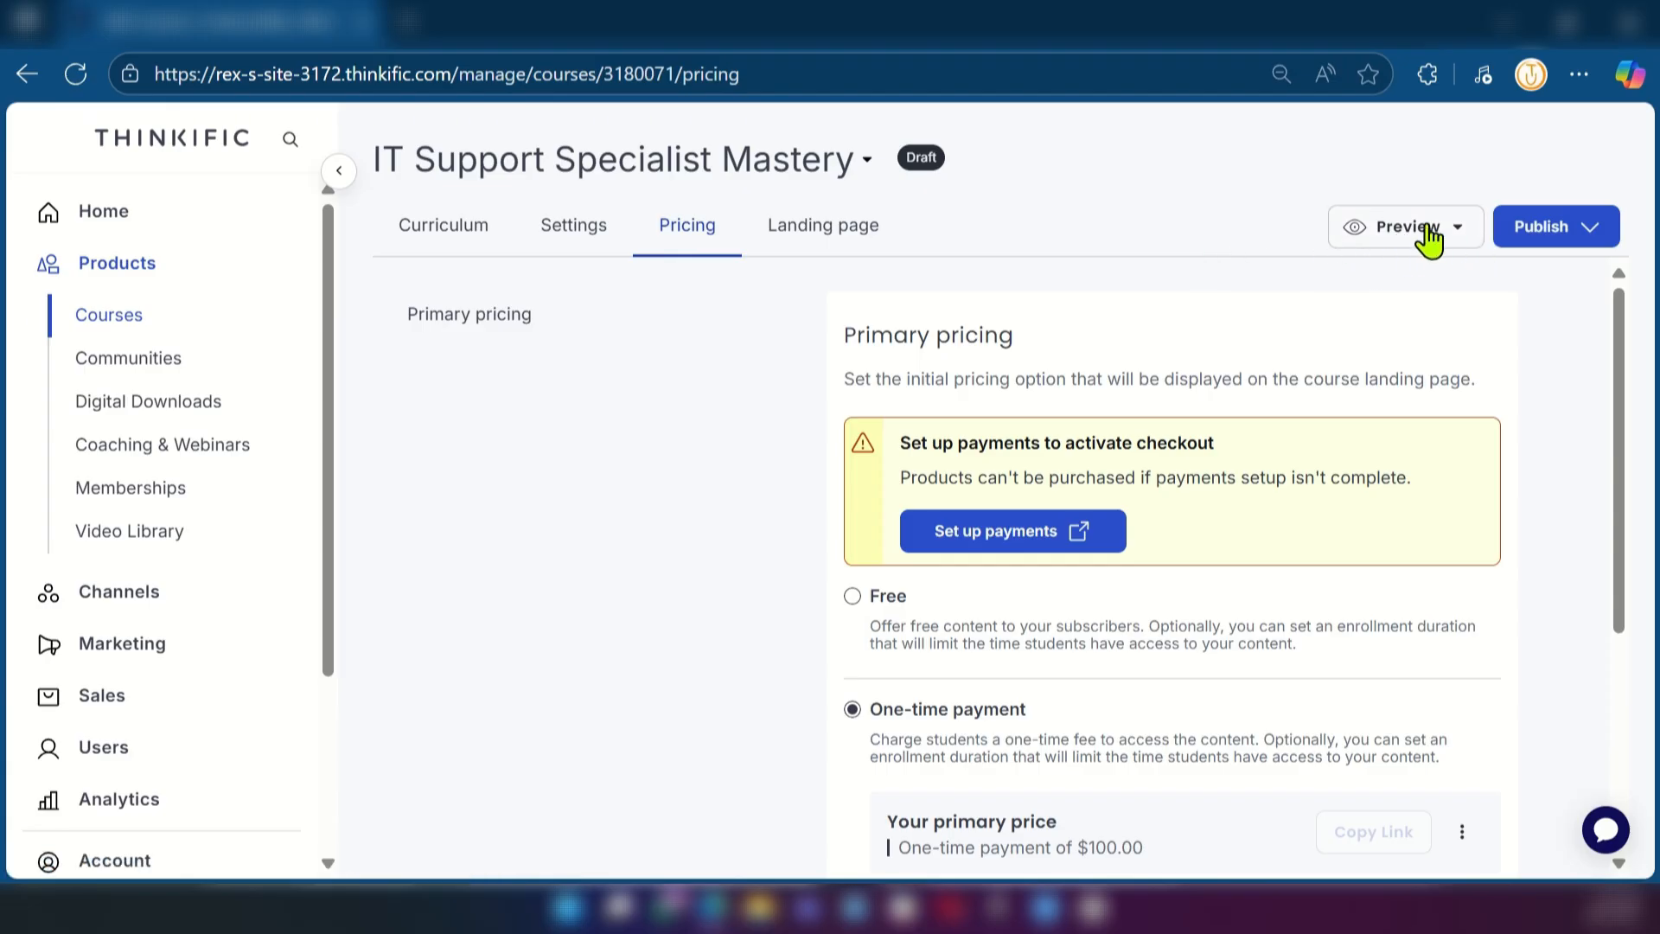
# Examine the course's publishing options and close them without publishing, and look over the site's management sections
pyautogui.click(1596, 230)
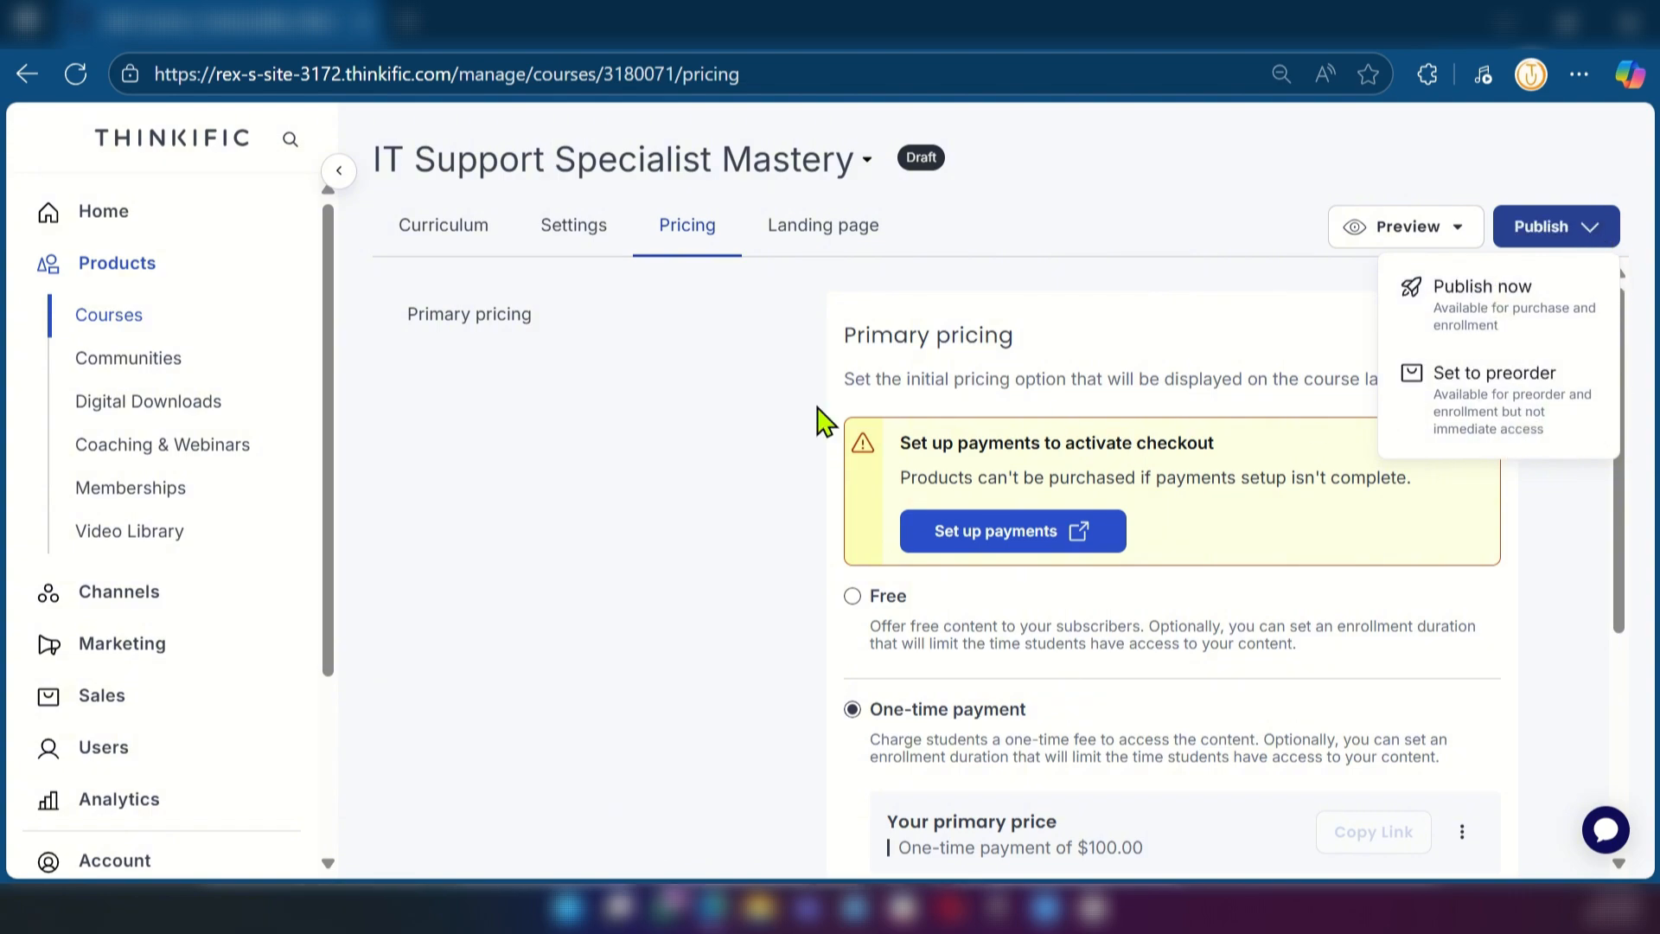
pyautogui.click(1150, 192)
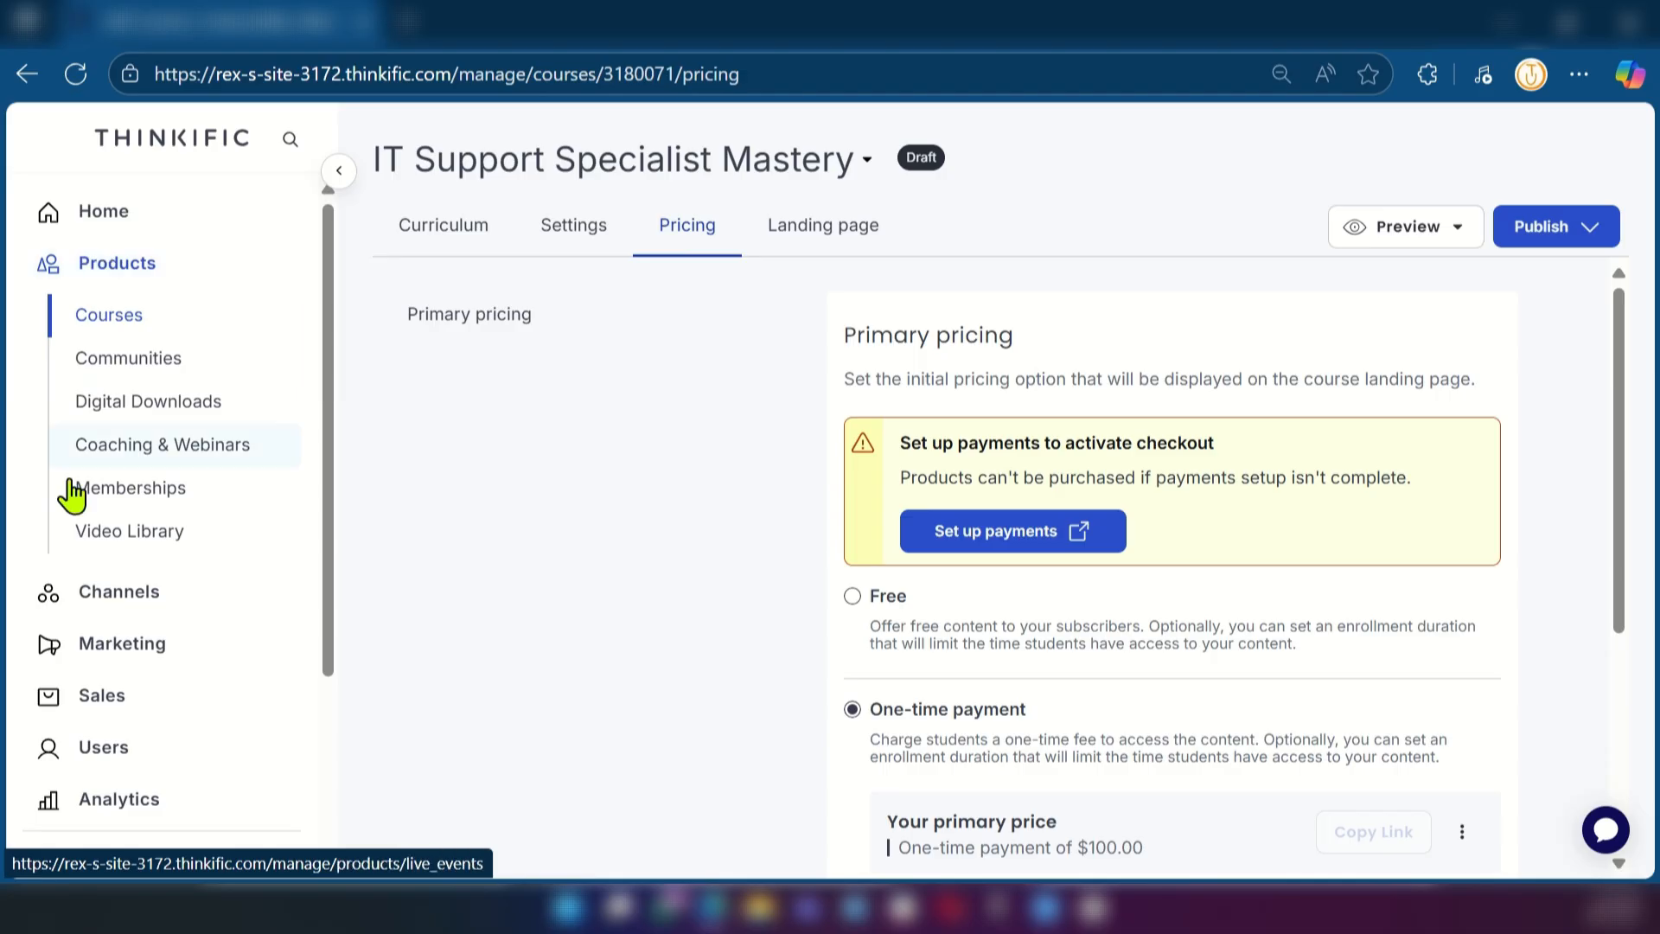
pyautogui.scroll(-3, 135, 623)
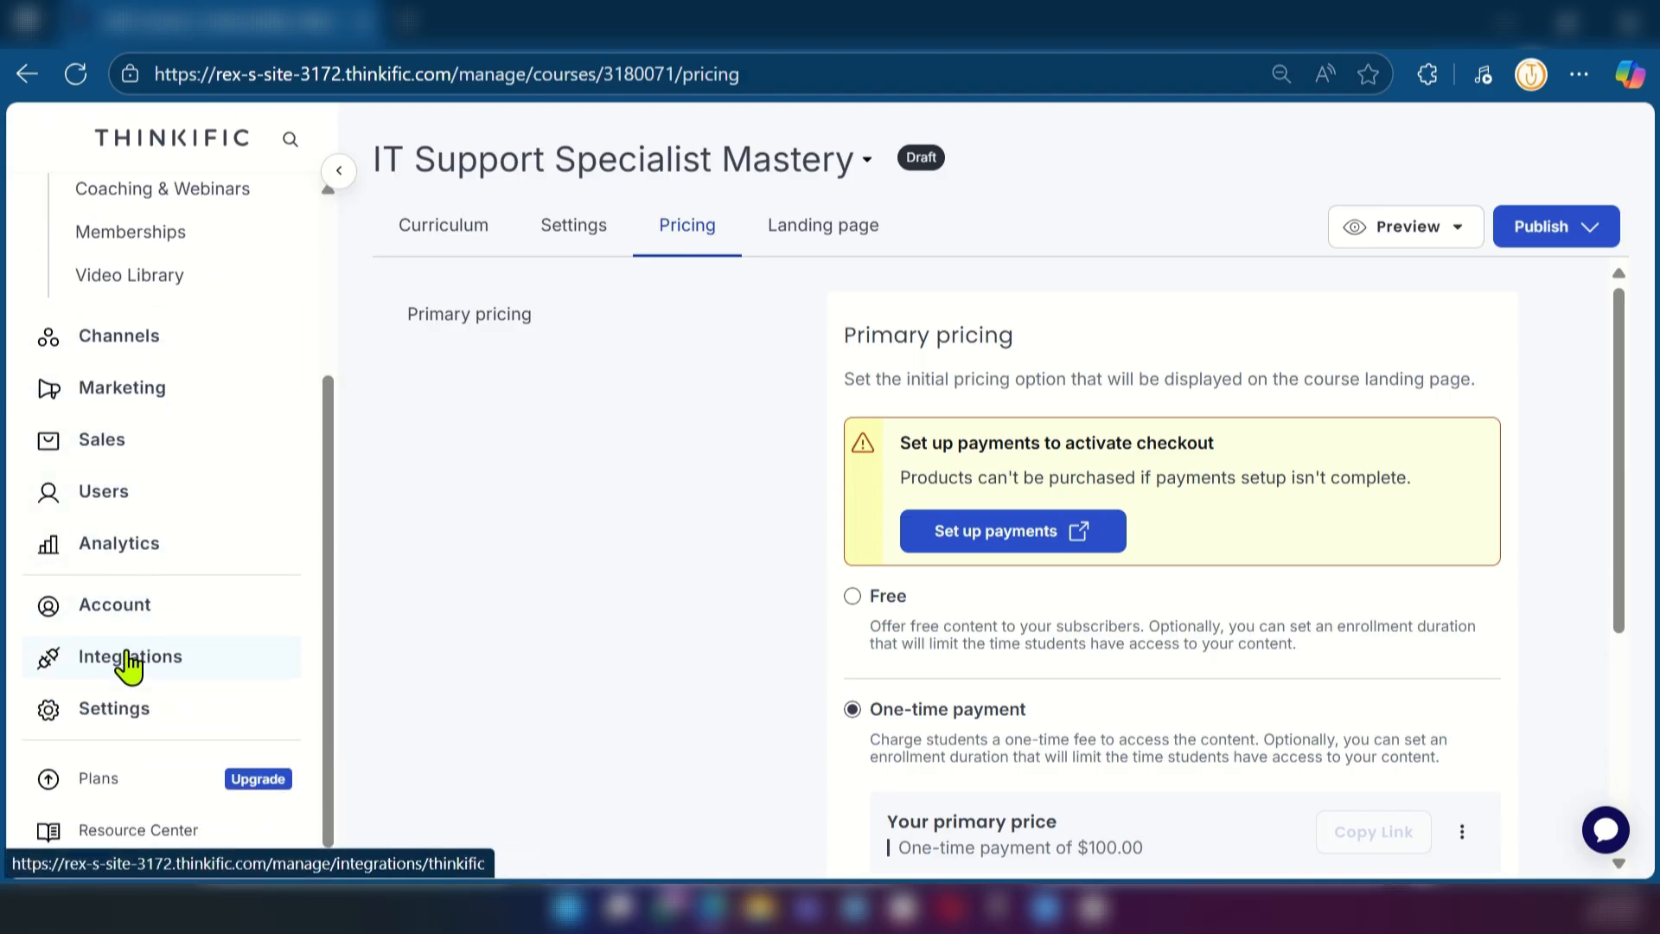
pyautogui.scroll(3, 130, 674)
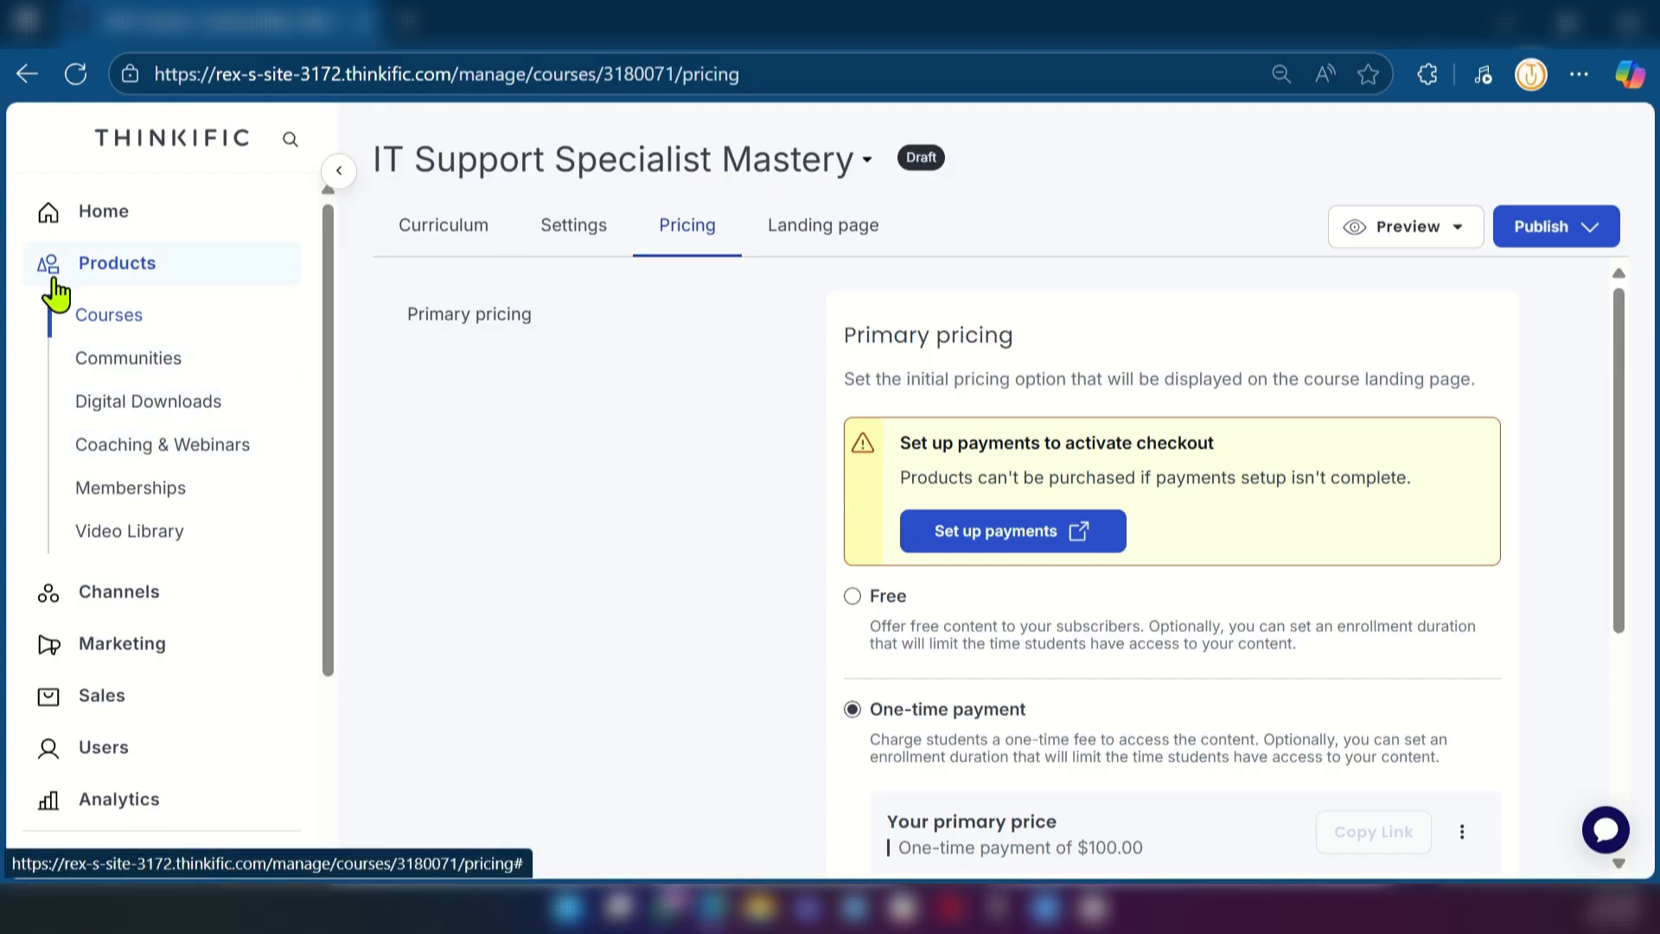
# Look through the product pages for Communities, Digital Downloads, Coaching & Webinars and Memberships, and the Video Library with its video upload
pyautogui.click(118, 374)
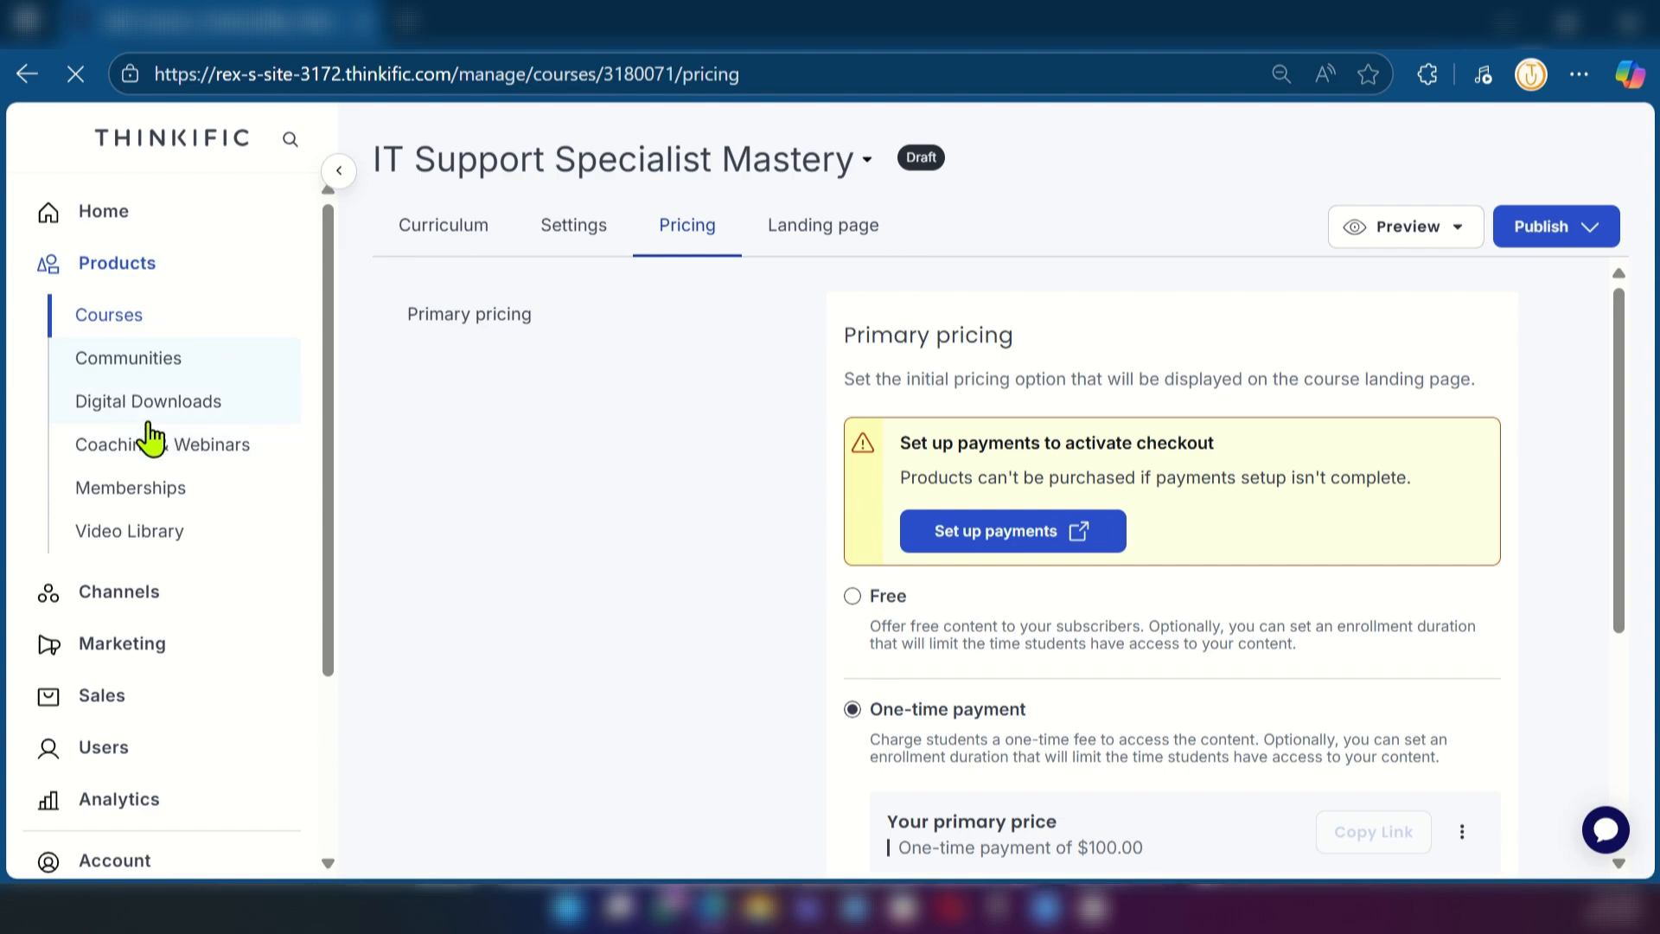
pyautogui.click(138, 401)
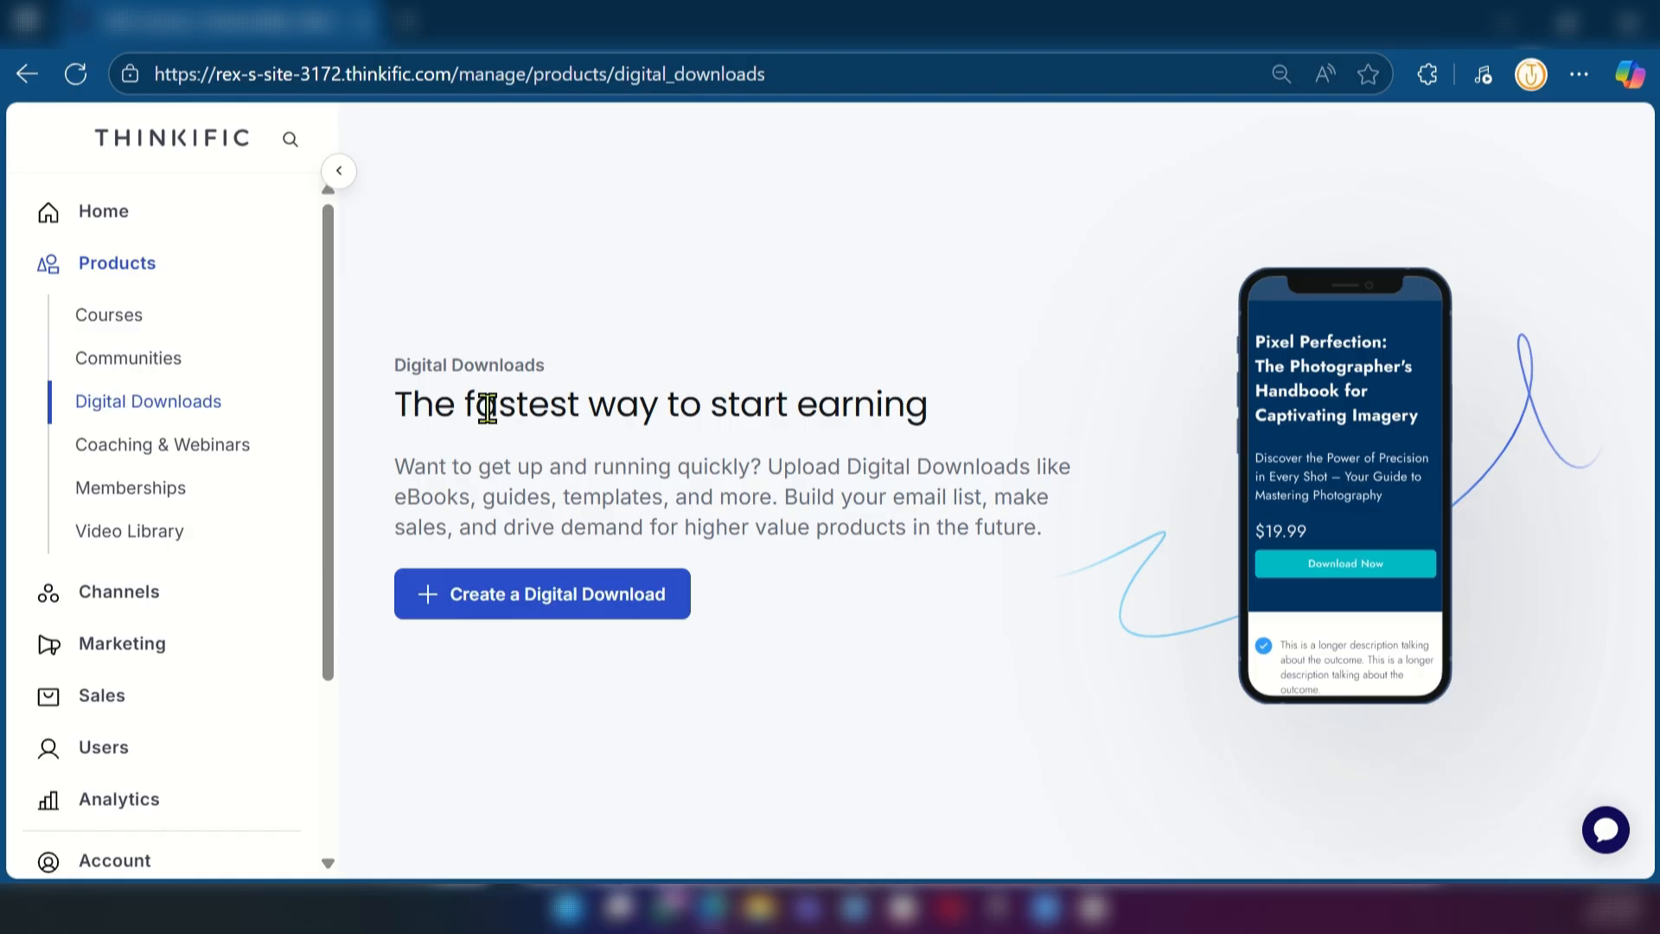
pyautogui.click(111, 448)
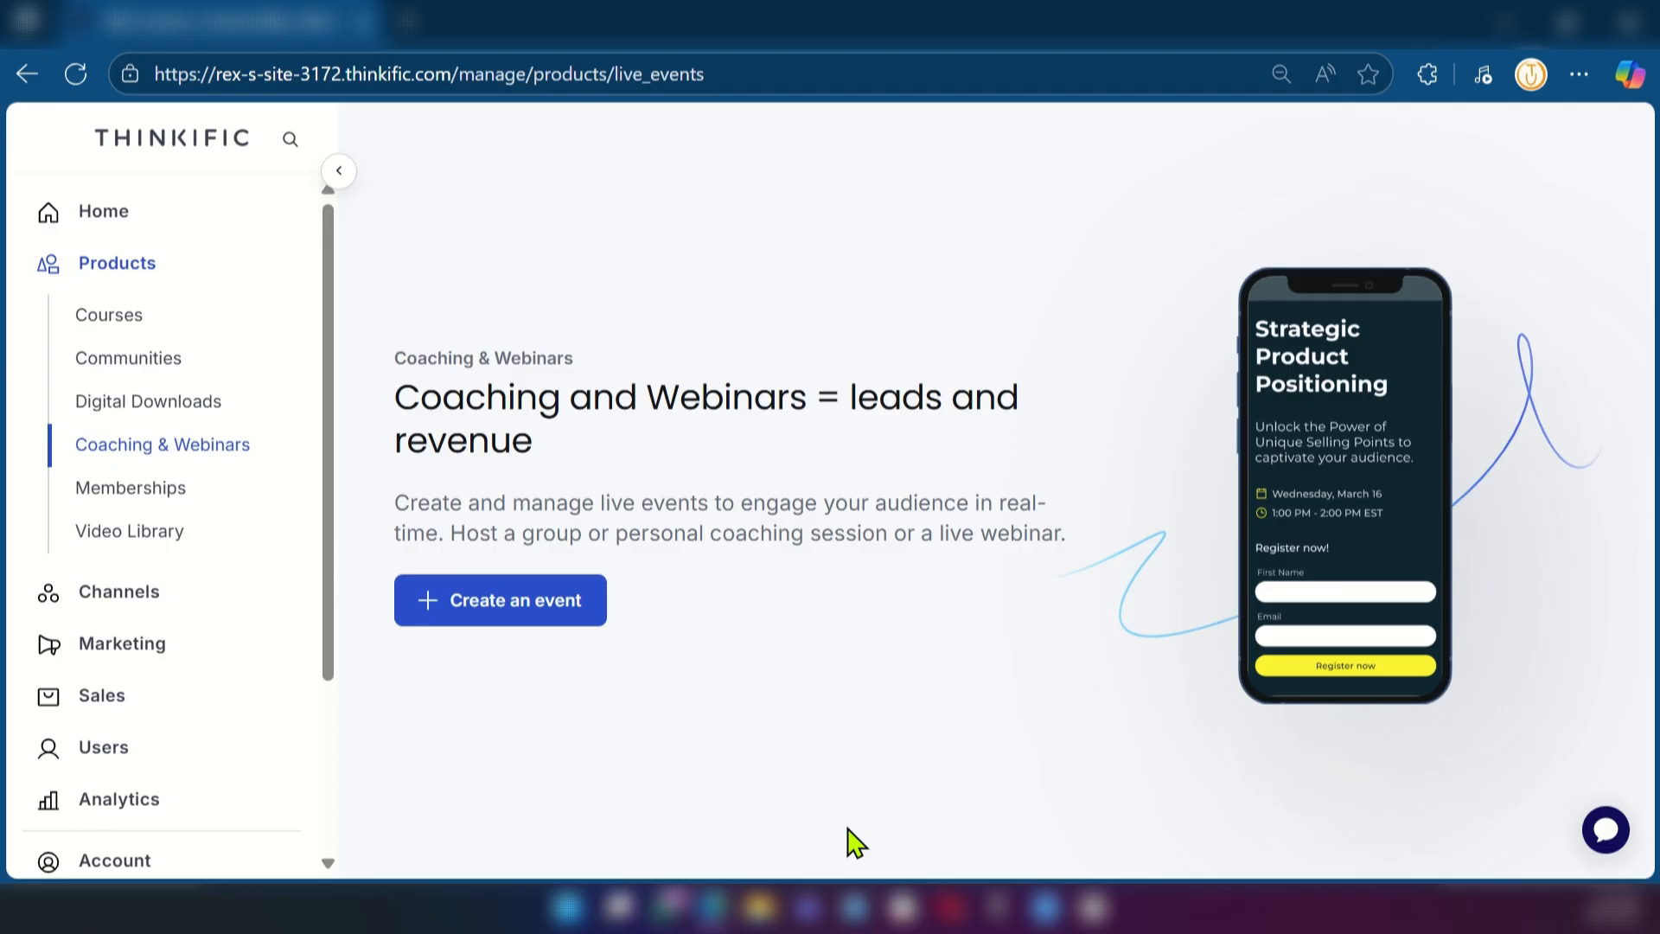
pyautogui.click(143, 490)
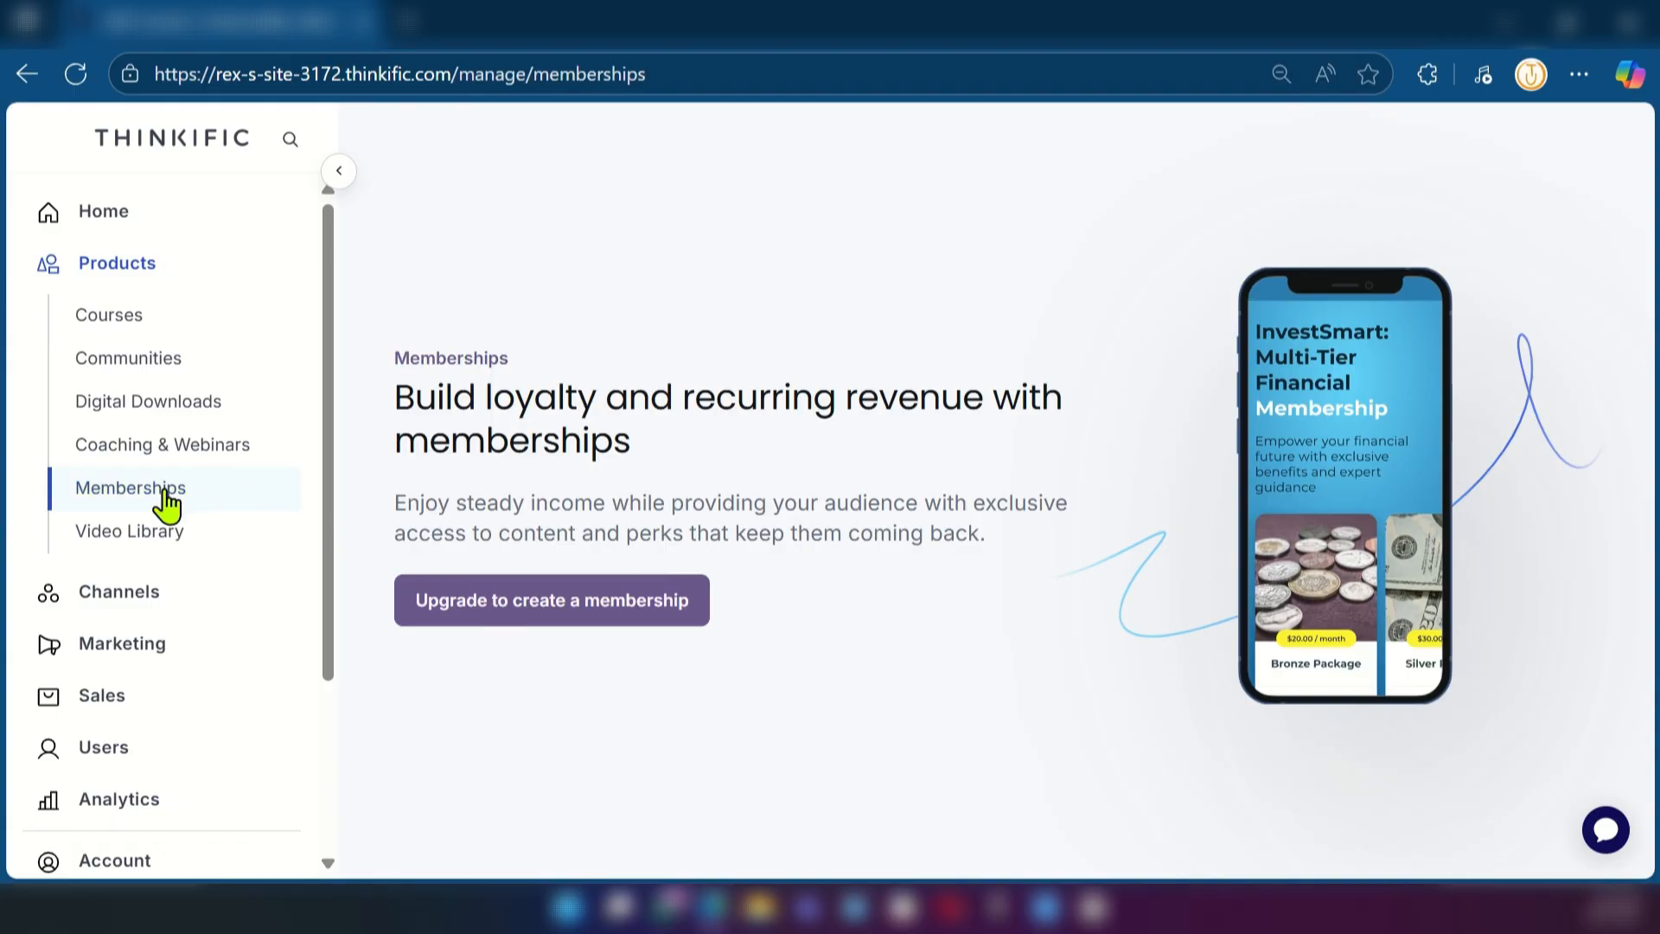
pyautogui.click(162, 536)
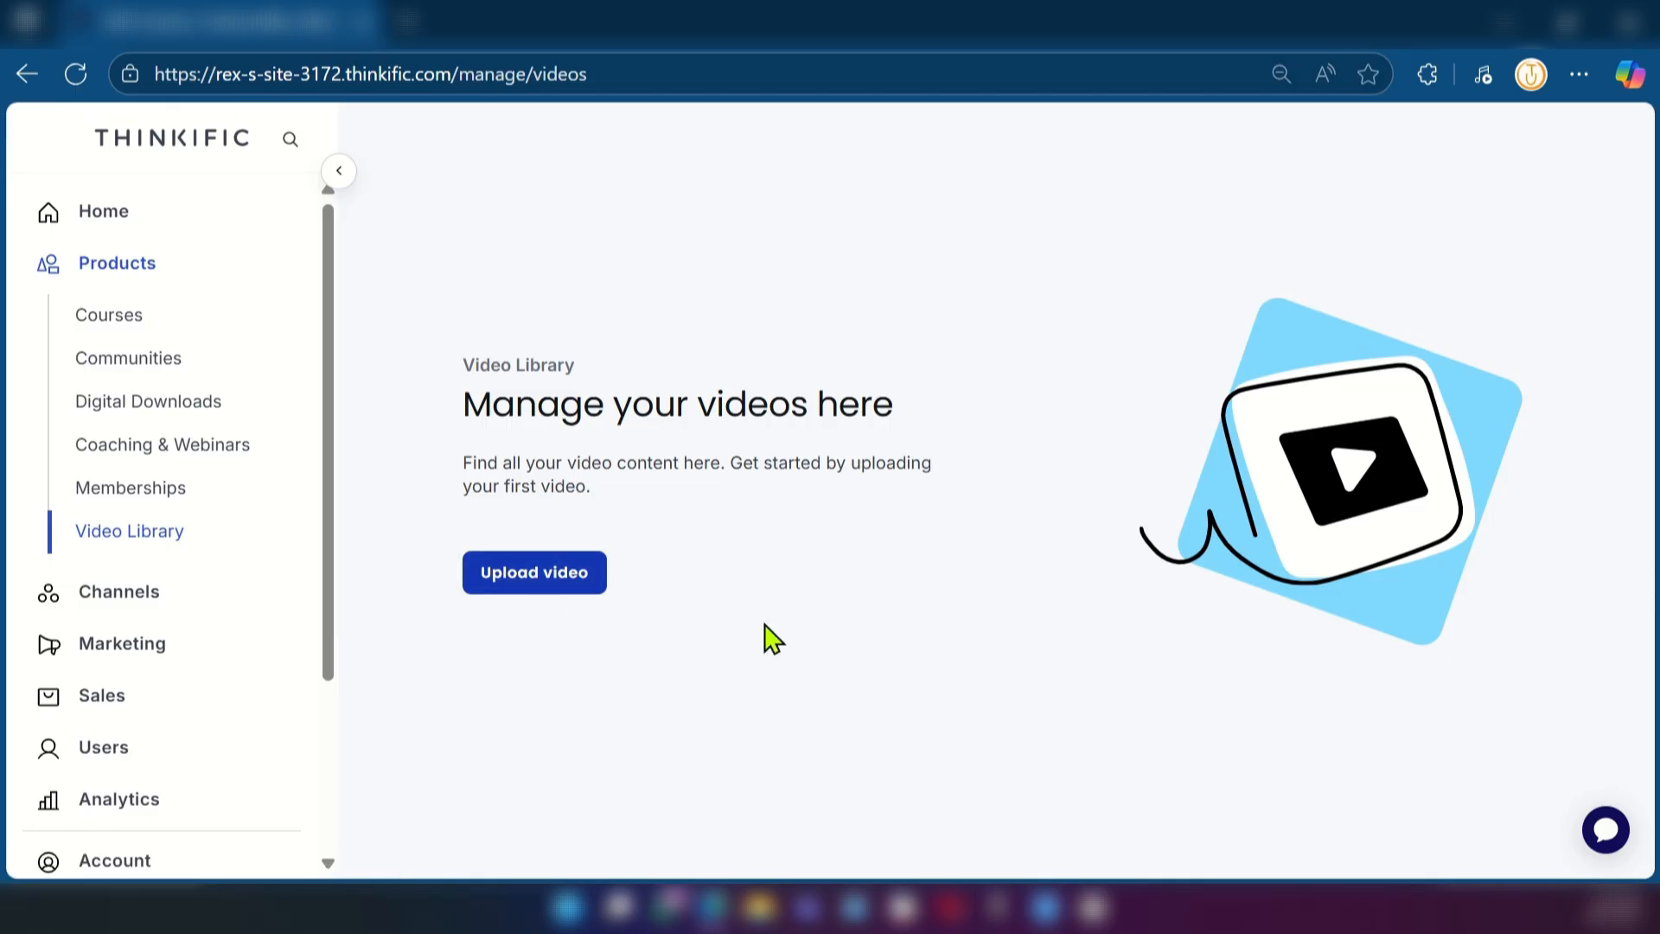
pyautogui.click(516, 575)
# View the marketing Leads and Email Automation pages and look over the available analytics reports
pyautogui.scroll(-3, 200, 574)
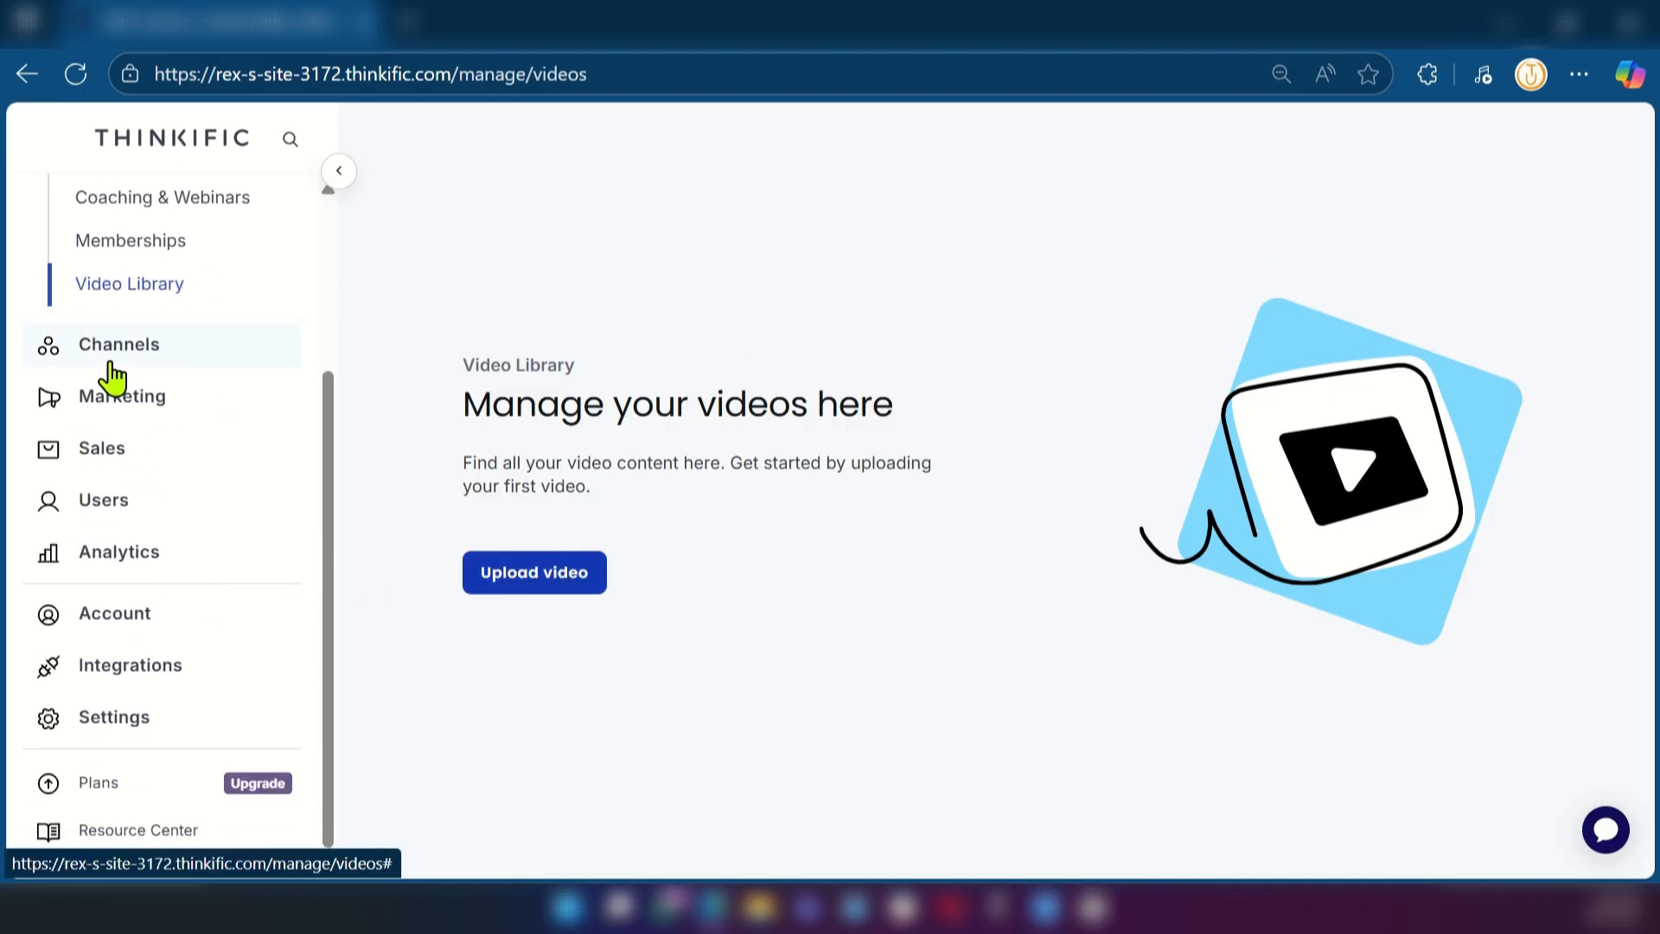
pyautogui.click(122, 402)
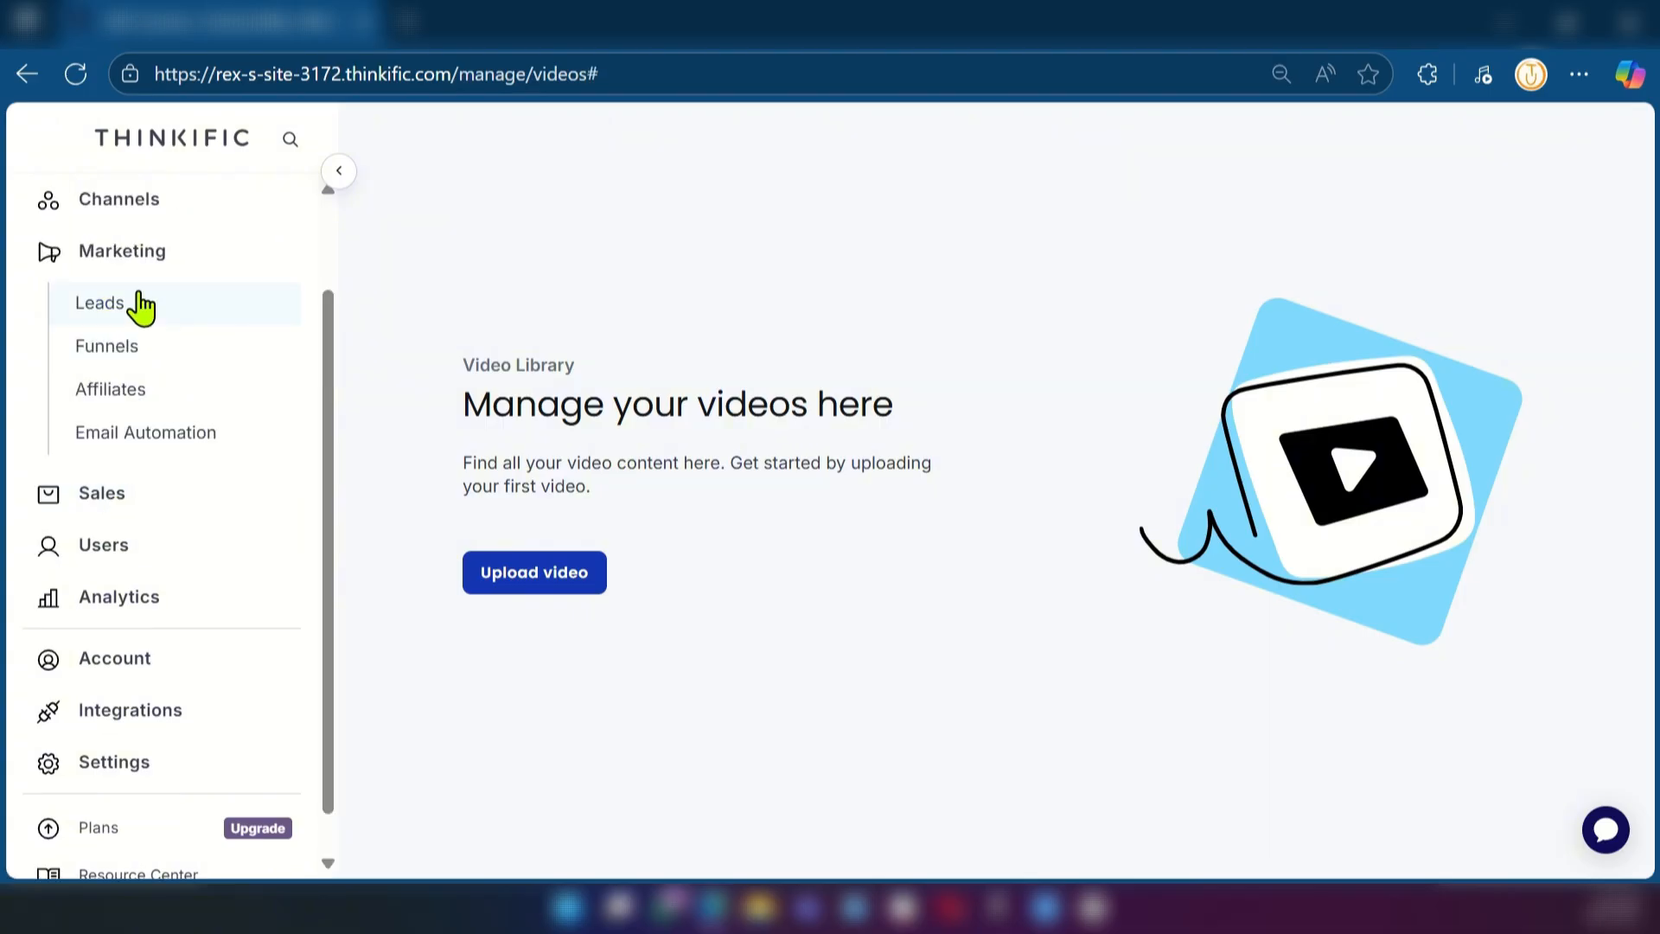
pyautogui.click(137, 304)
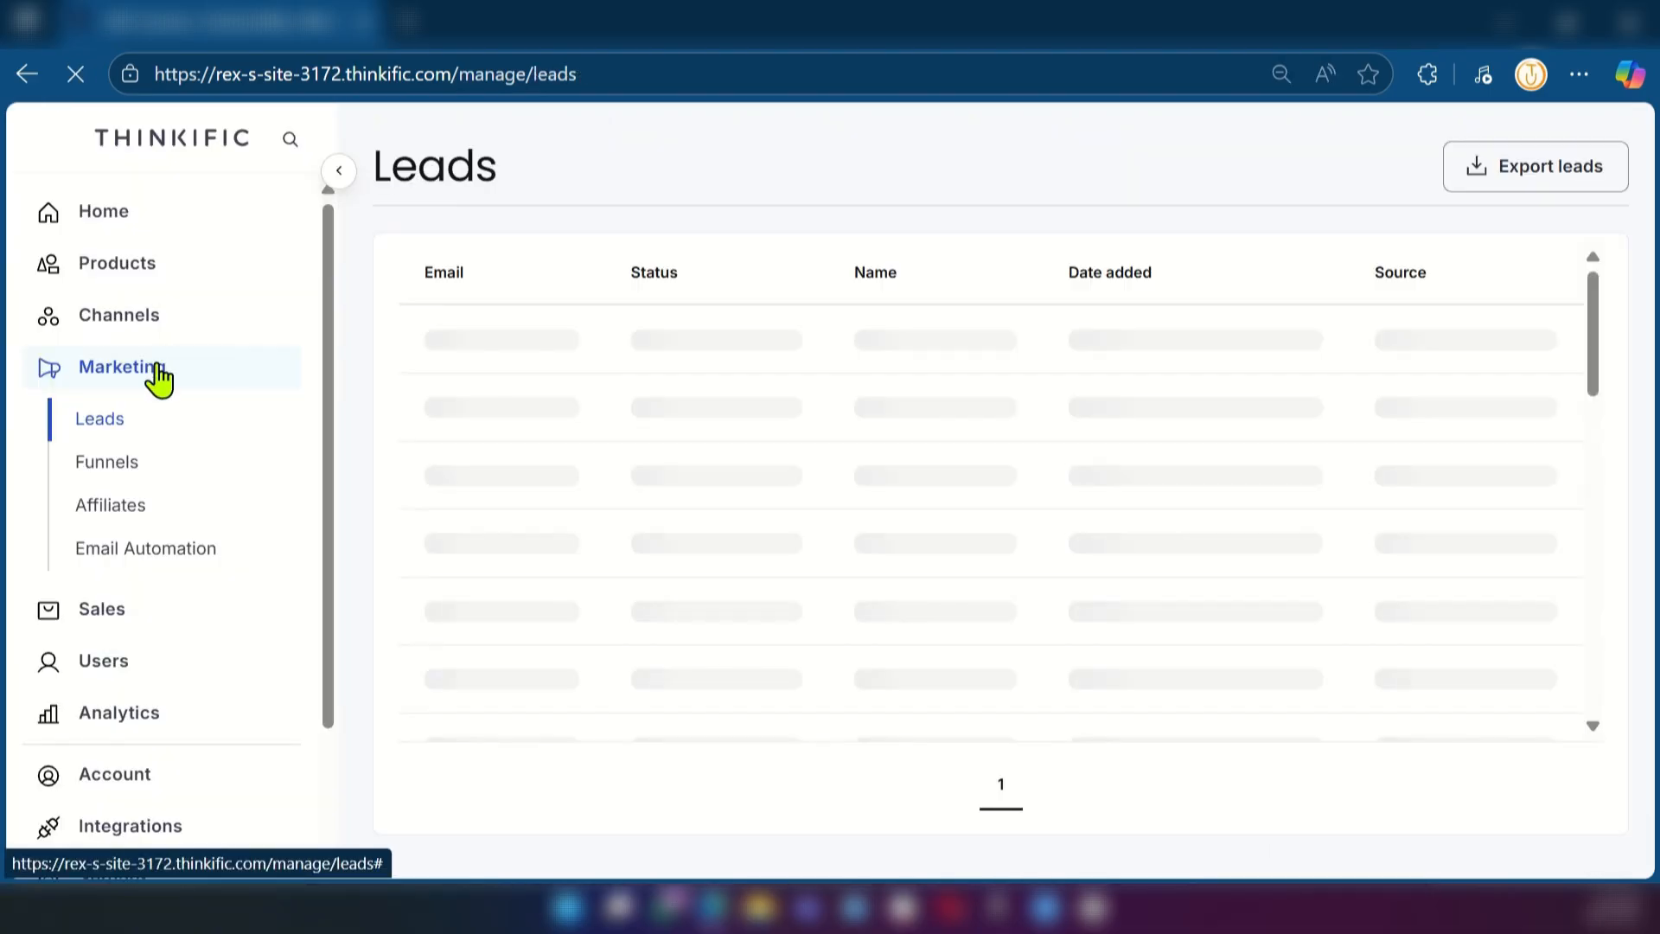
pyautogui.click(170, 571)
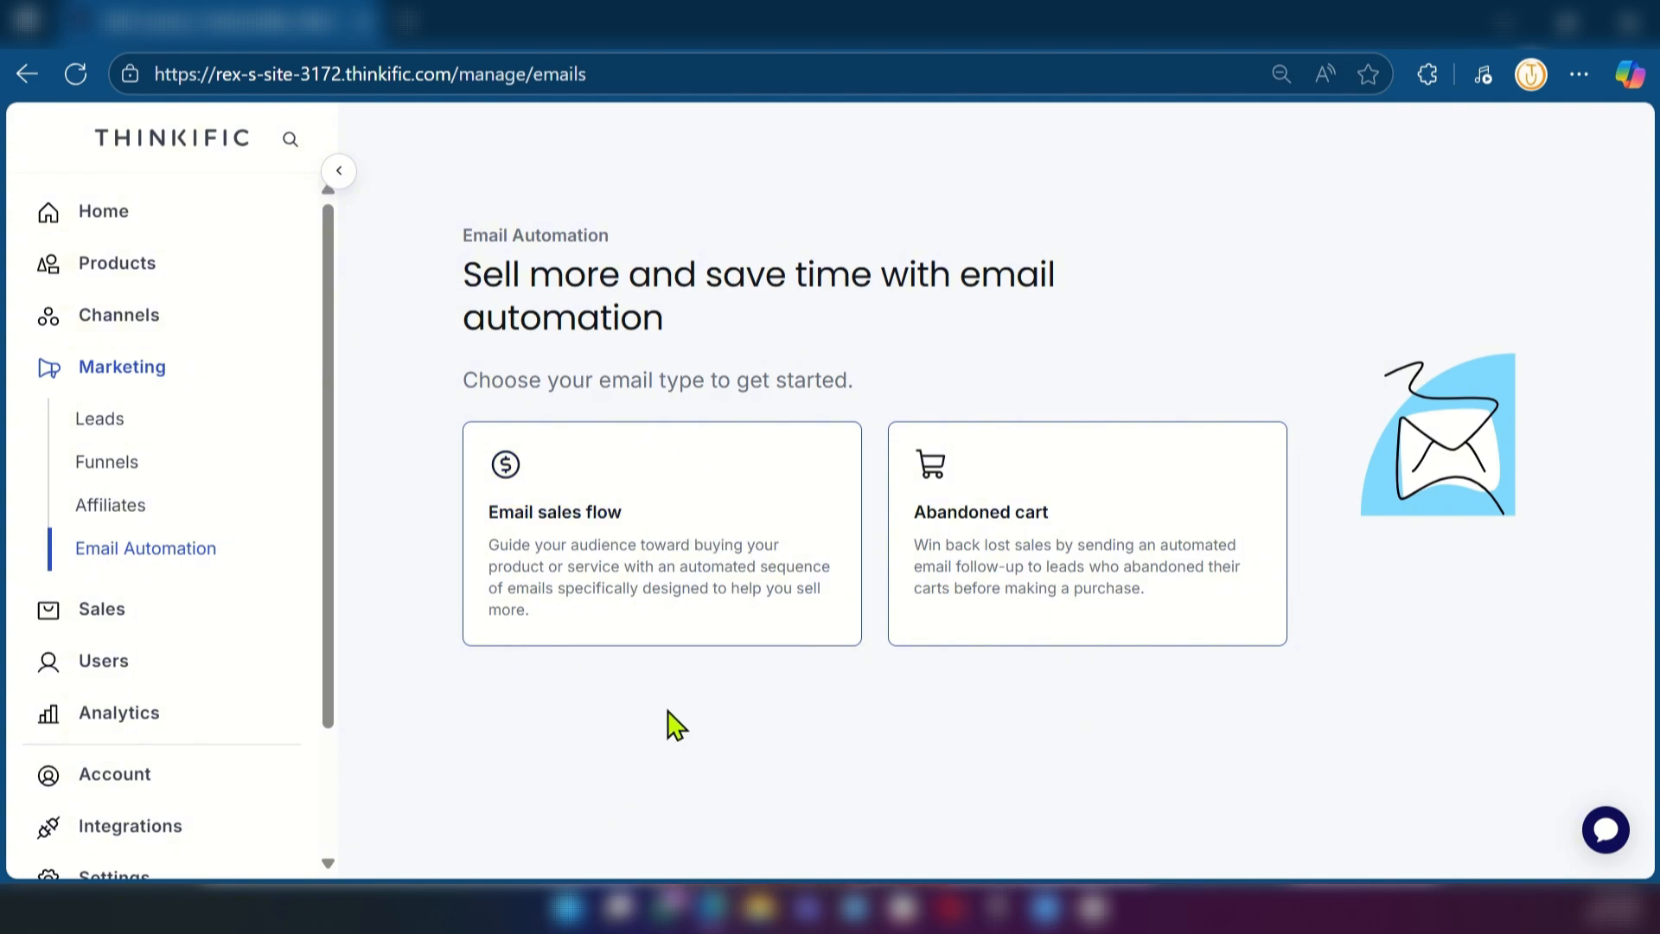
pyautogui.scroll(-2, 104, 571)
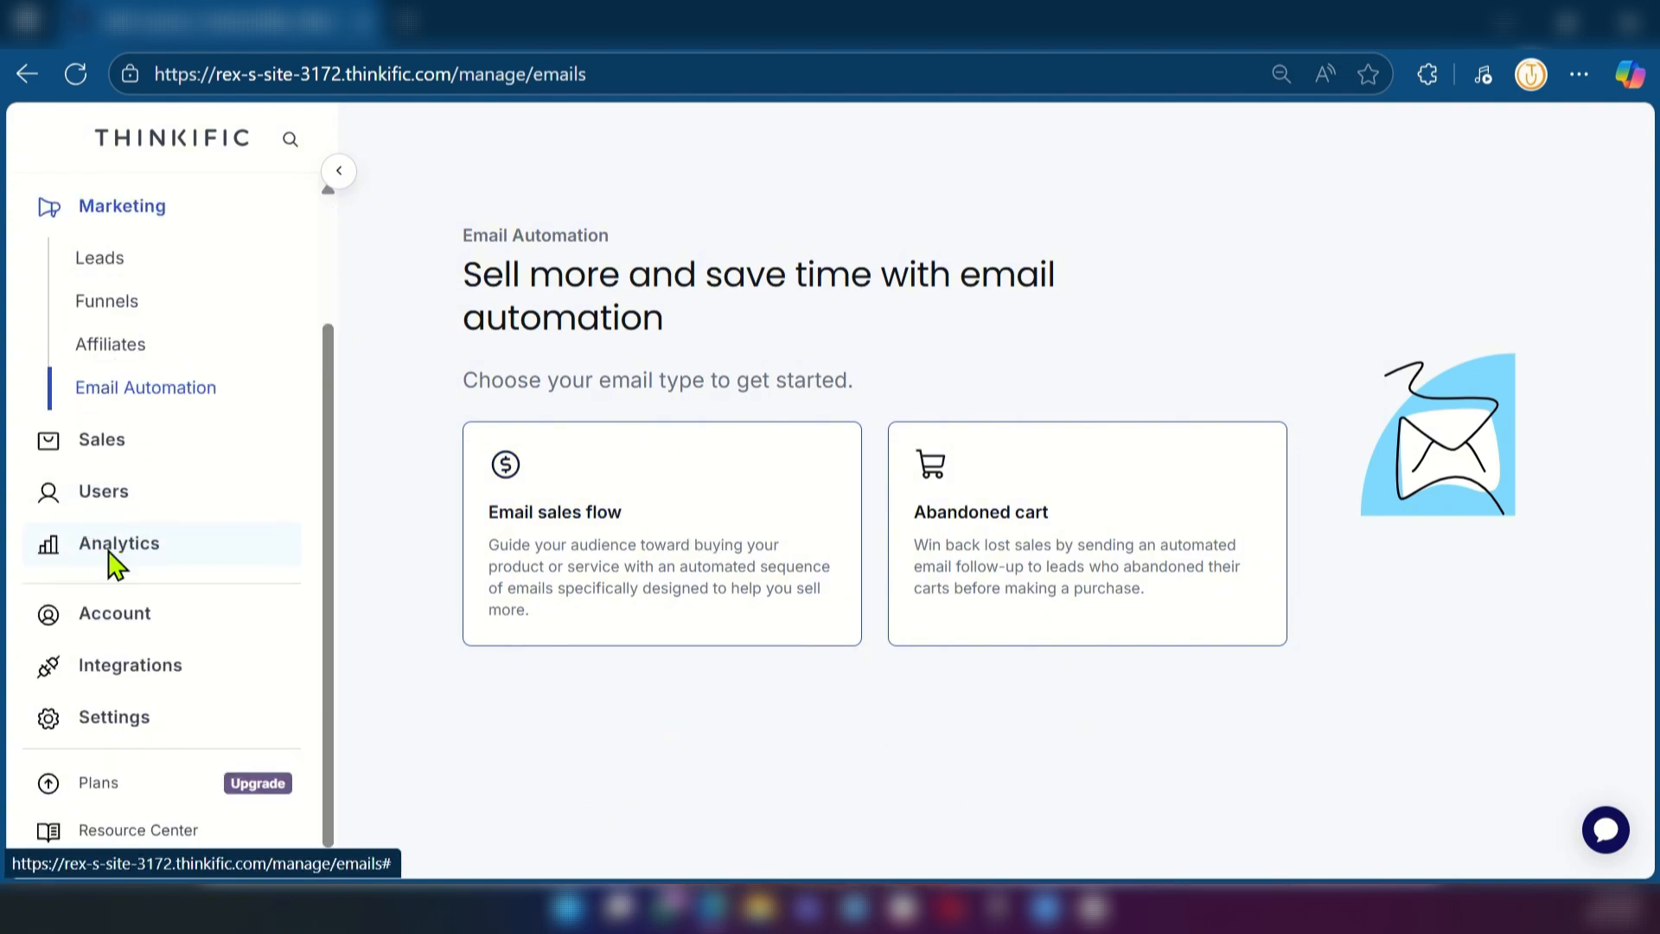
pyautogui.click(110, 555)
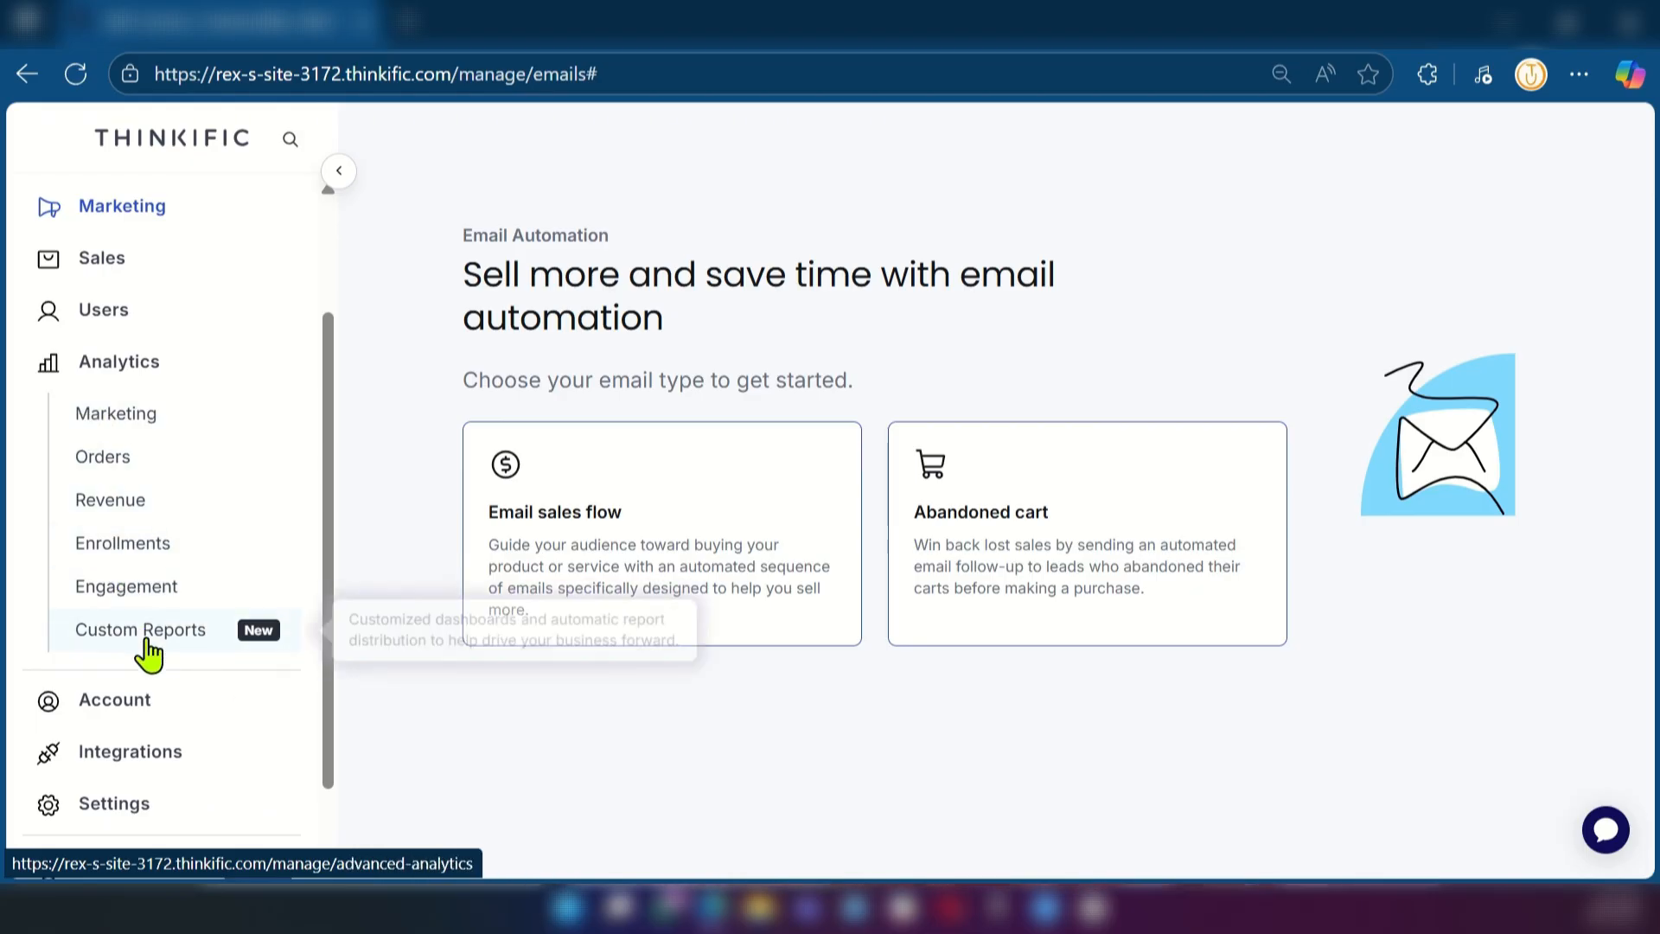
pyautogui.scroll(-1, 125, 627)
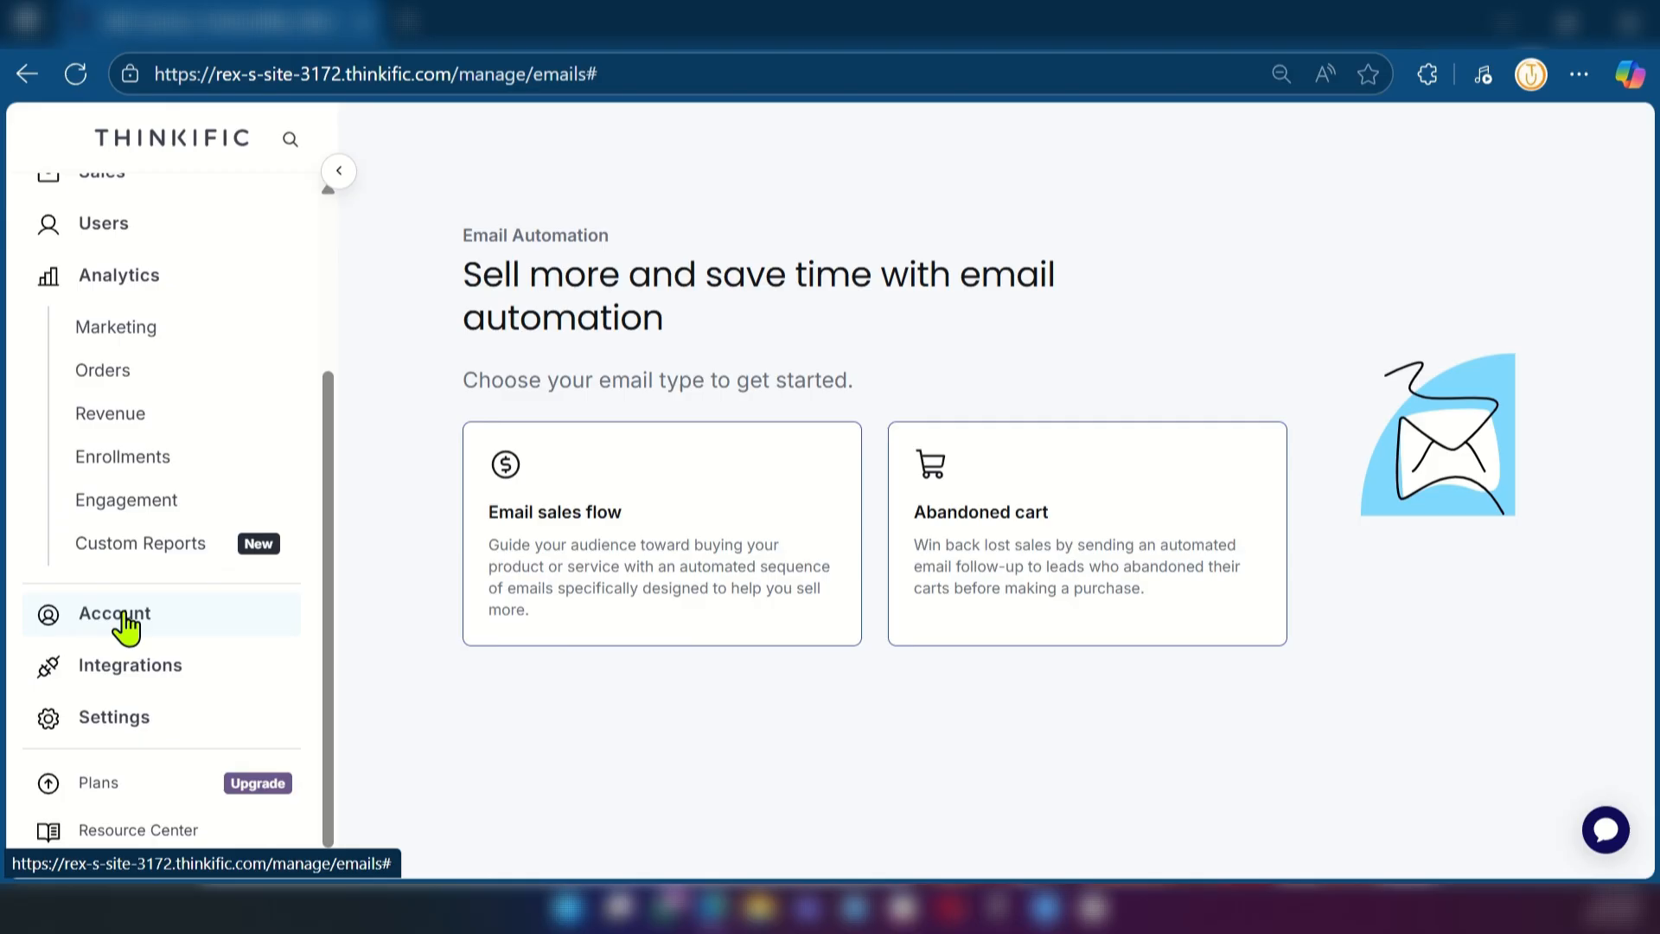
# Open the site settings and view the Payments and Learning content sections
pyautogui.click(136, 739)
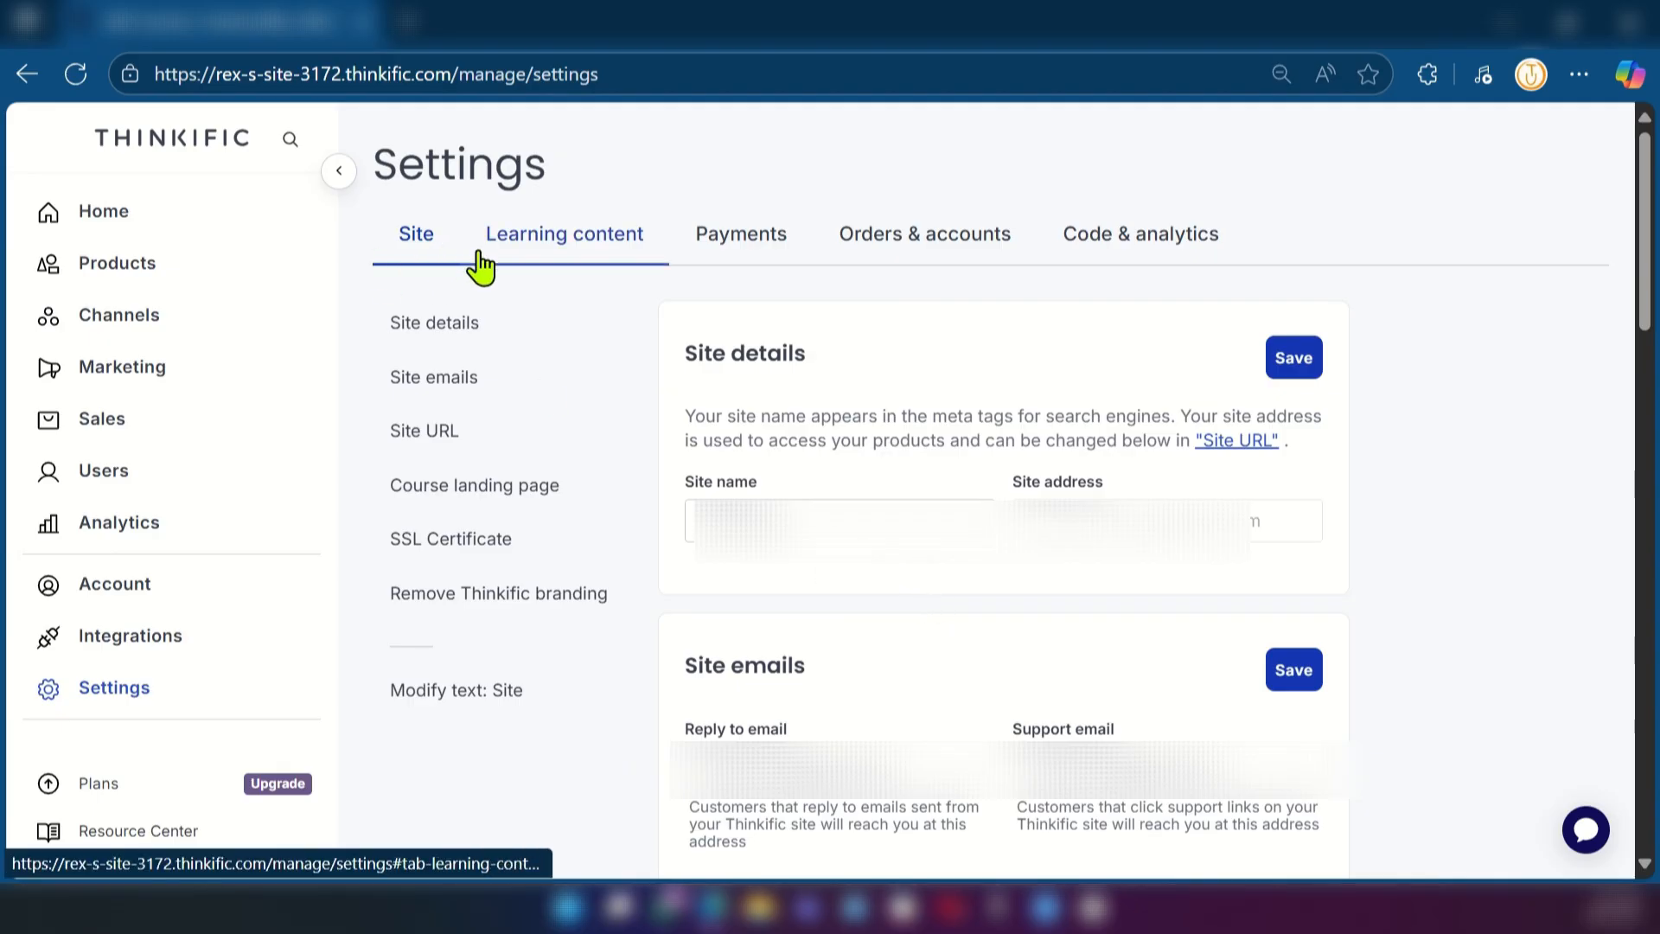
pyautogui.click(789, 261)
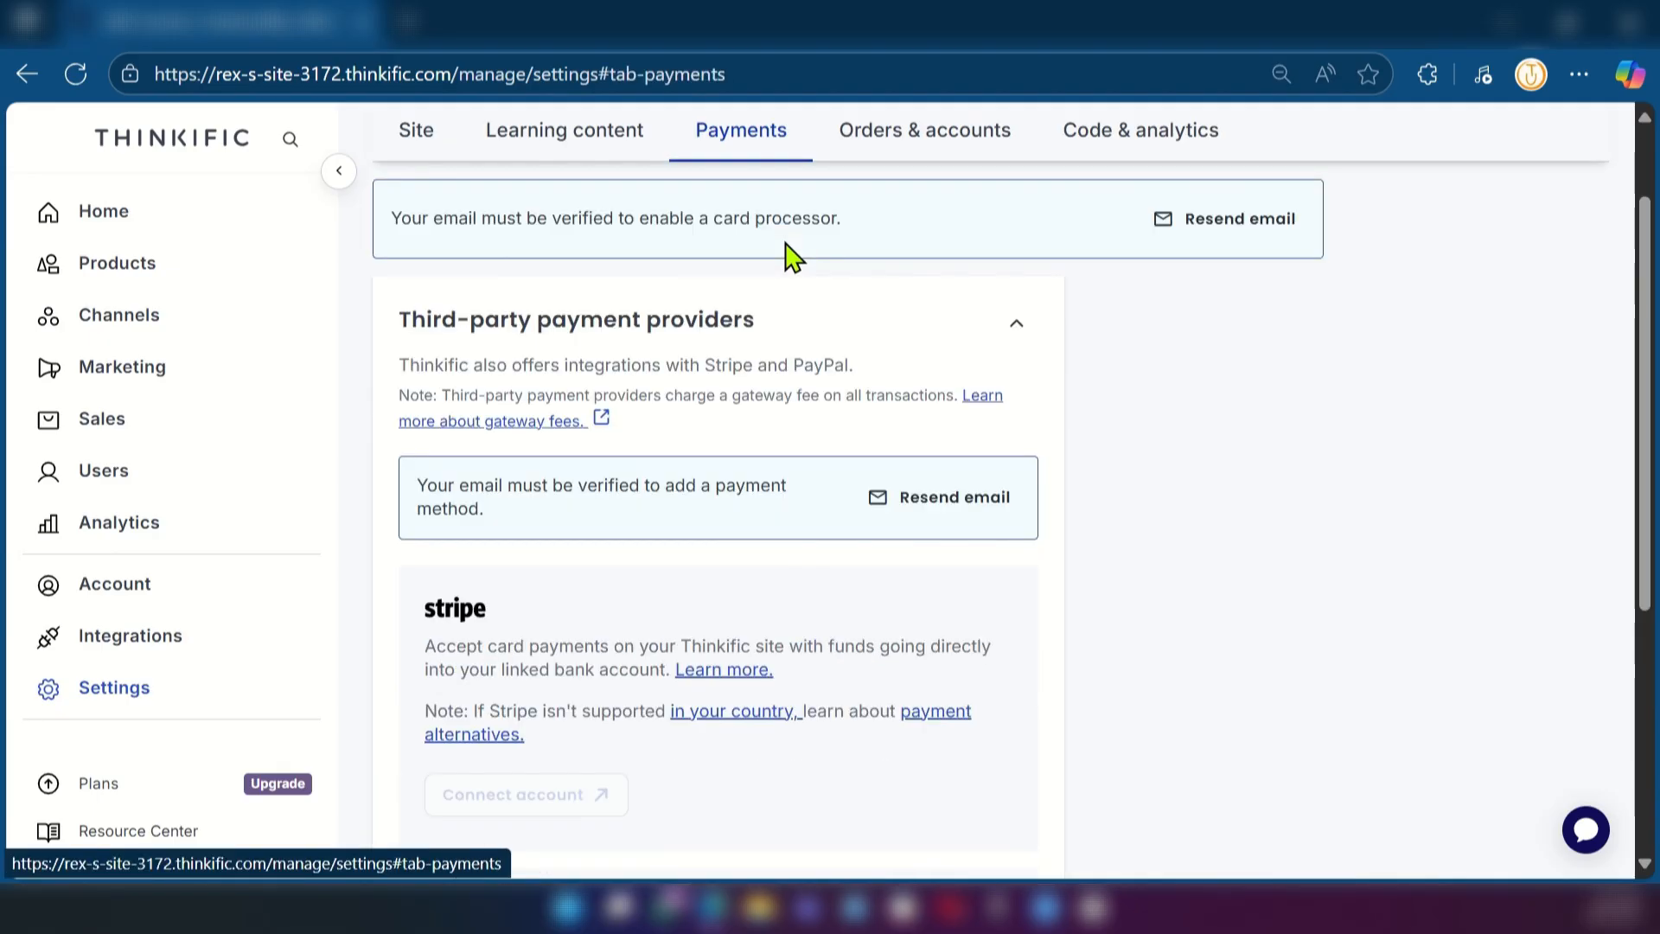
pyautogui.scroll(1, 778, 554)
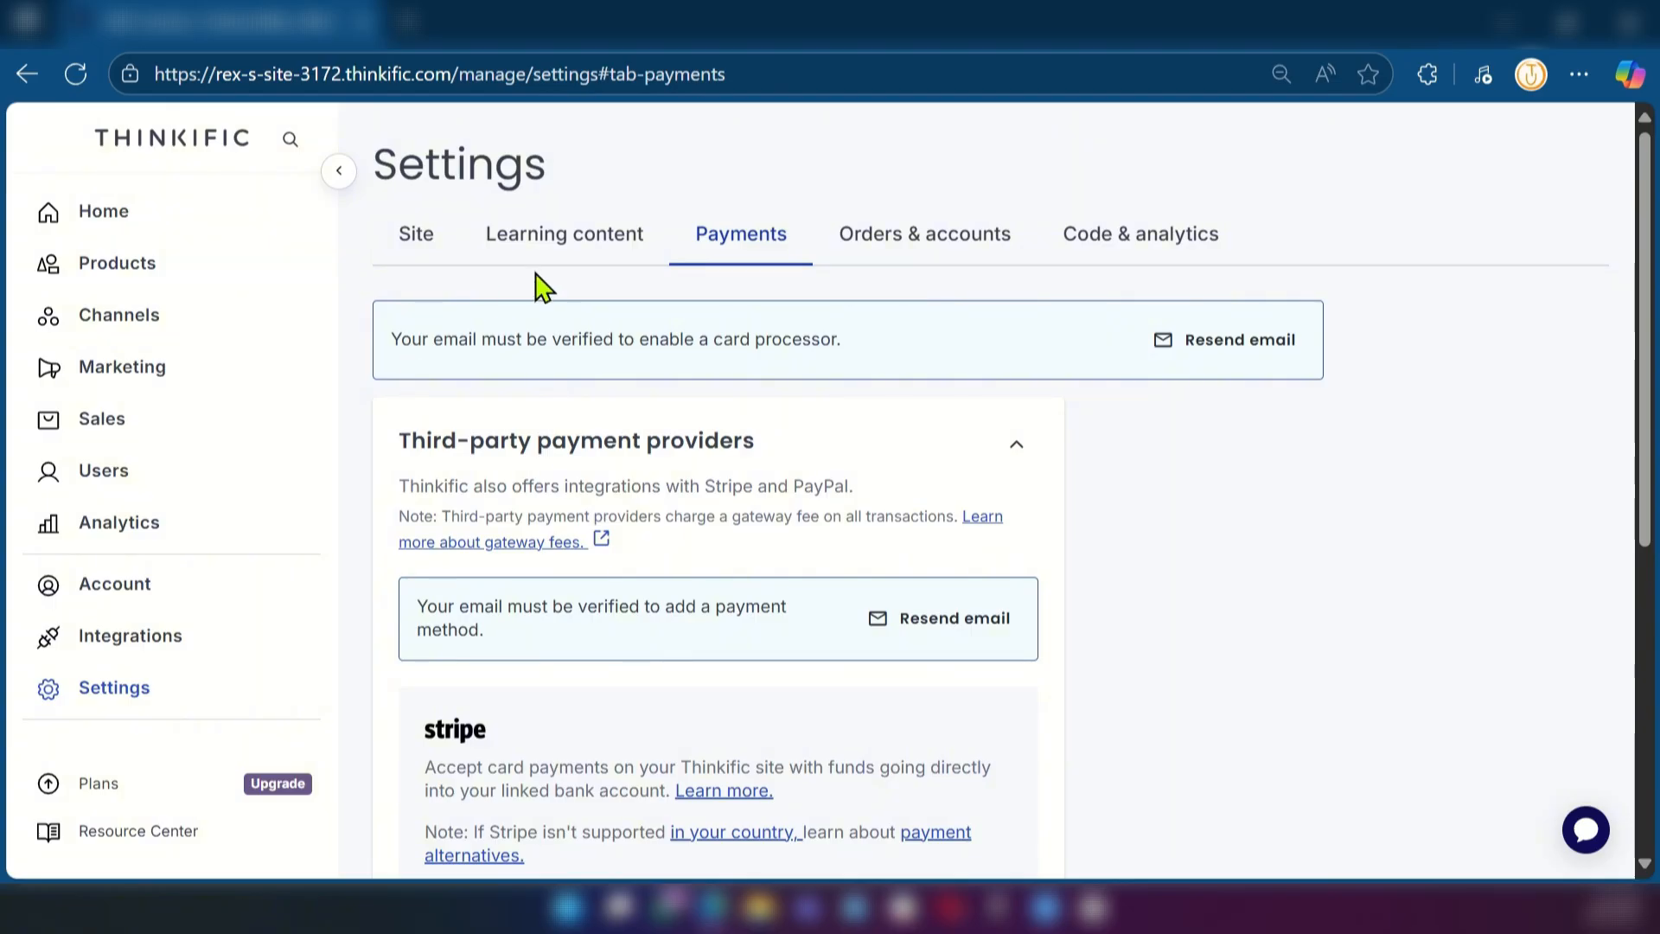
pyautogui.click(556, 252)
pyautogui.scroll(1, 848, 671)
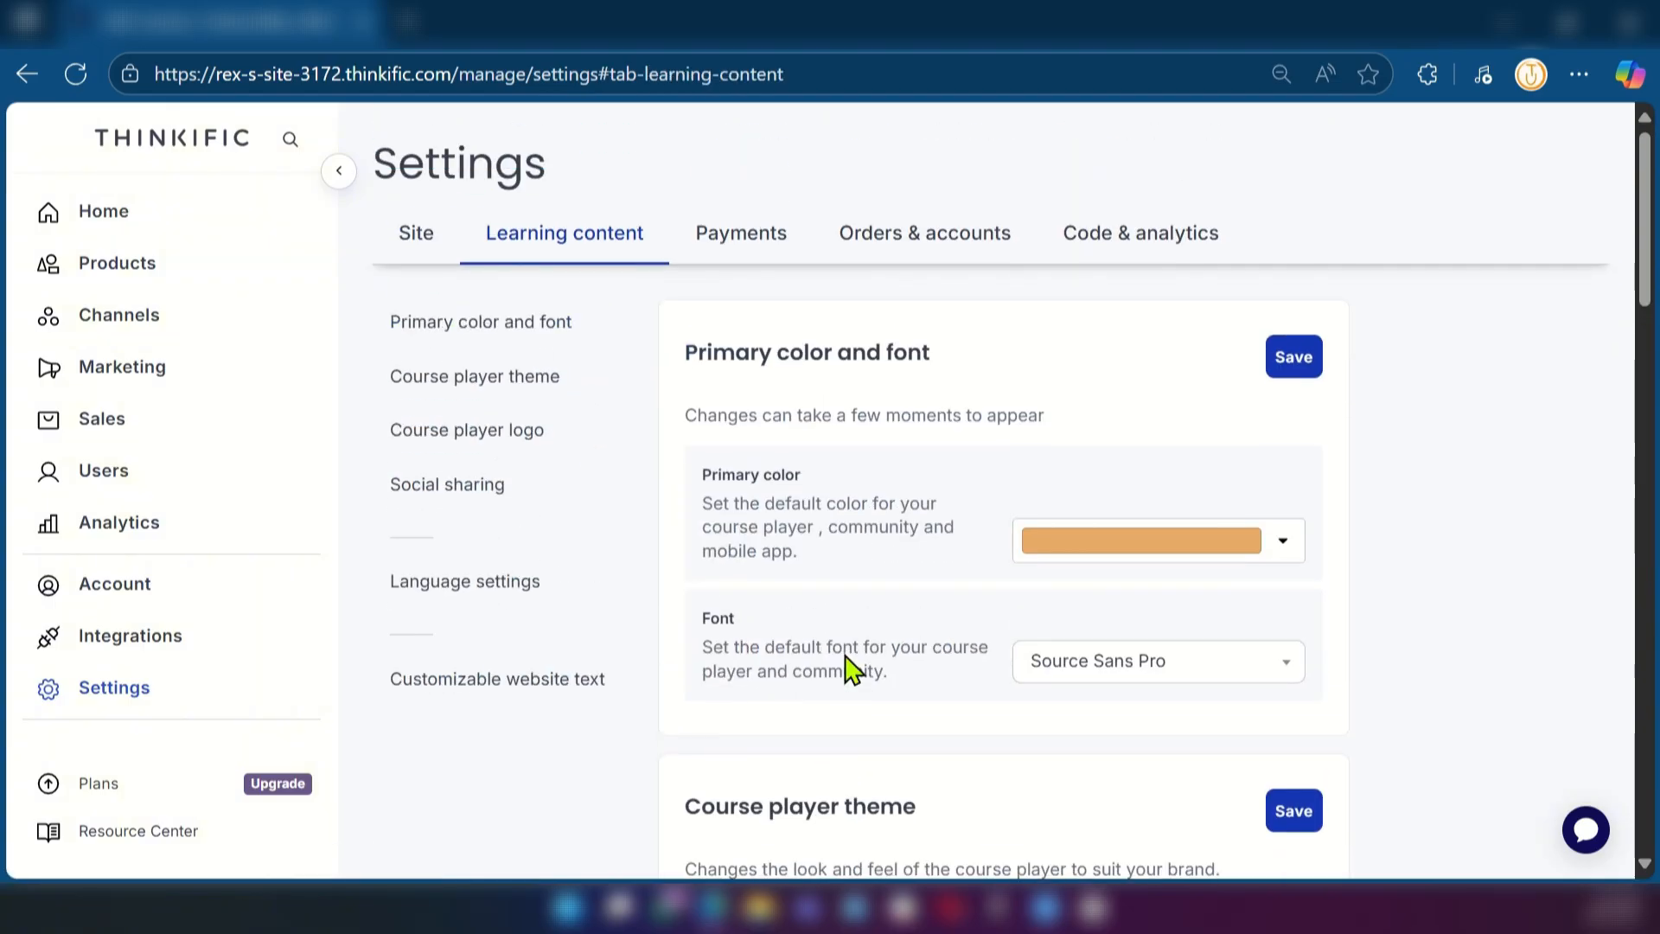
# Look at the primary color choices in the learning content settings without changing the color, and review the course player theme options
pyautogui.click(1283, 553)
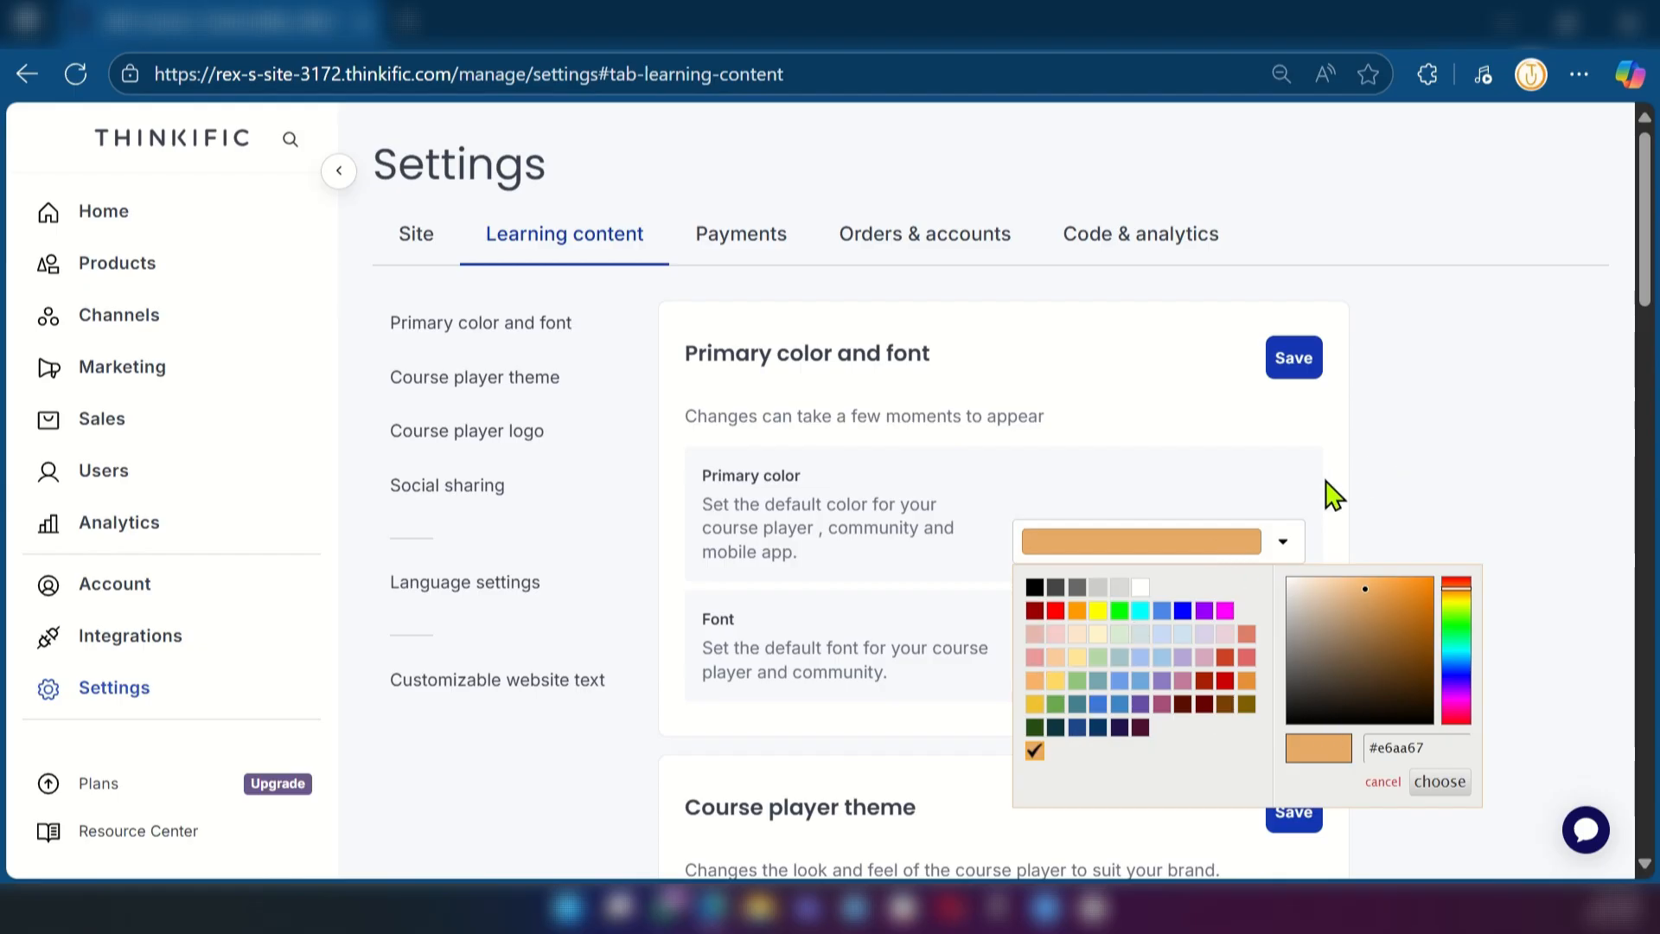
pyautogui.click(1080, 355)
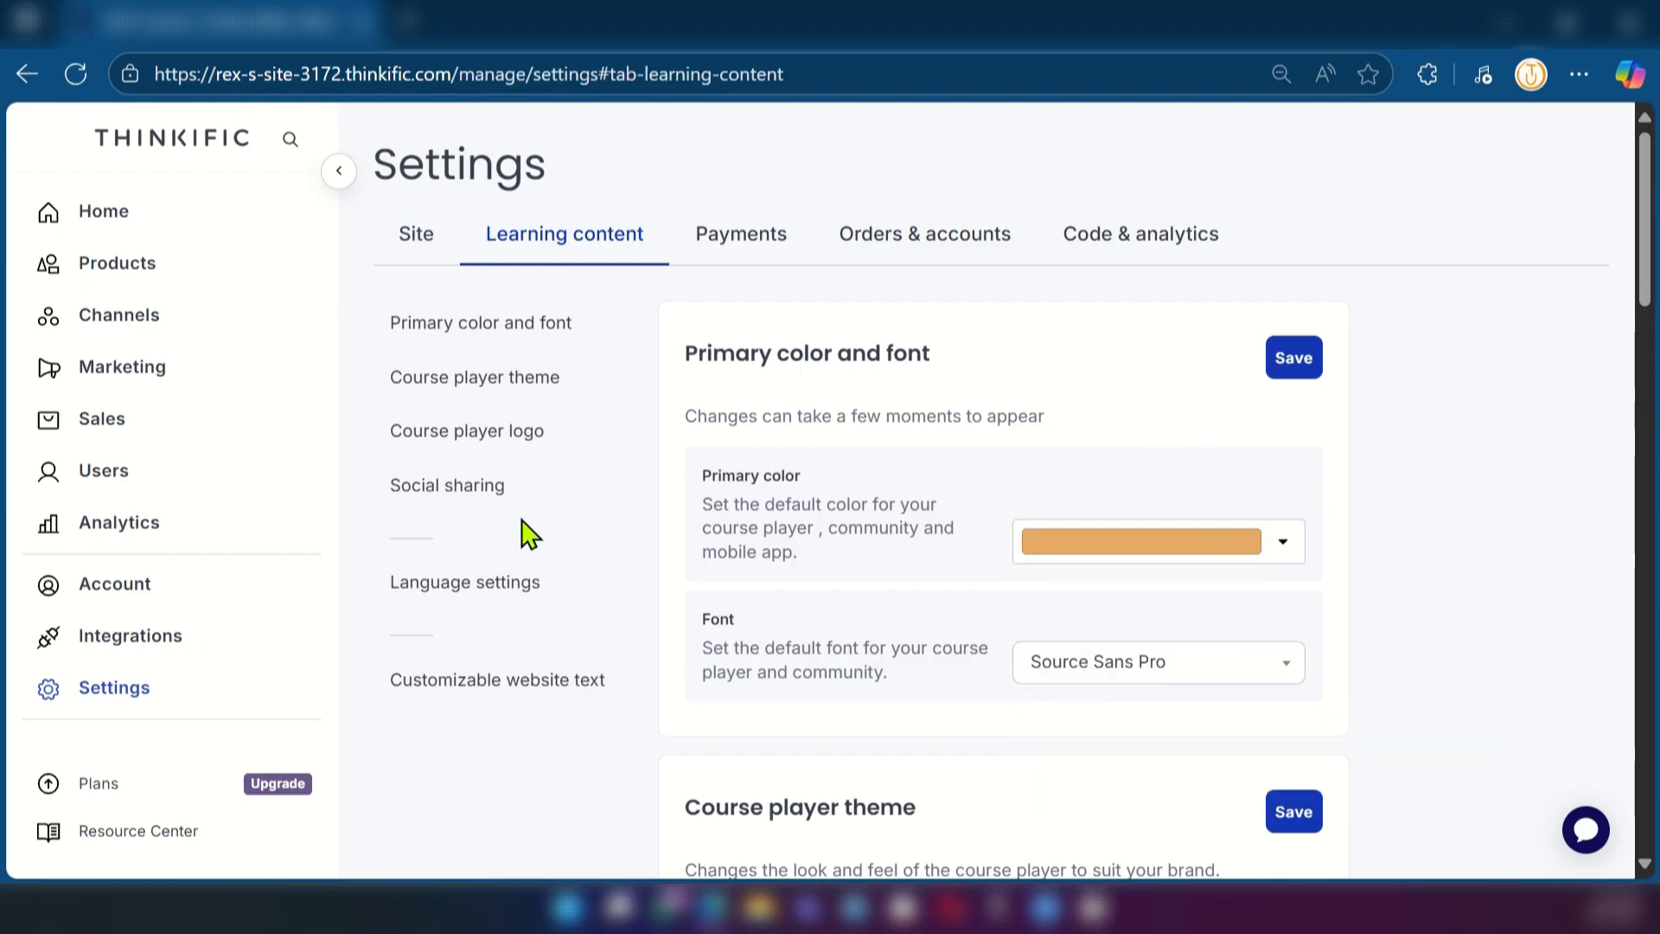
pyautogui.scroll(-3, 735, 571)
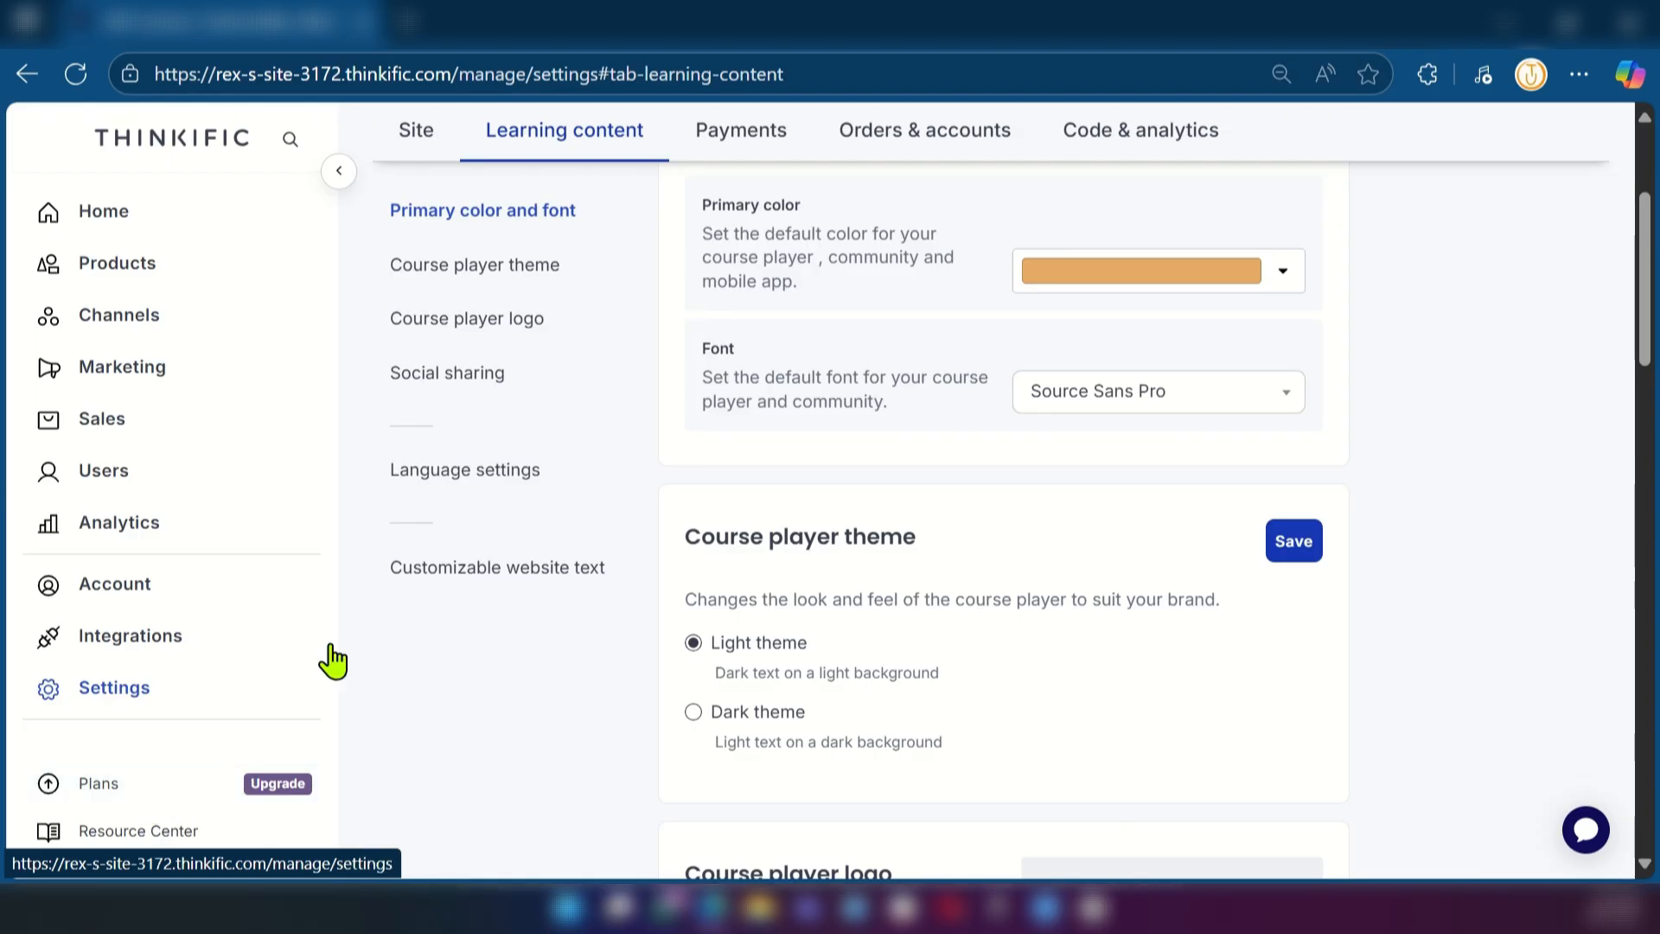
# Switch to Thinkific's public pricing page and compare the monthly prices of the Basic, Start, Grow and Plus plans
pyautogui.click(521, 43)
pyautogui.scroll(5, 615, 605)
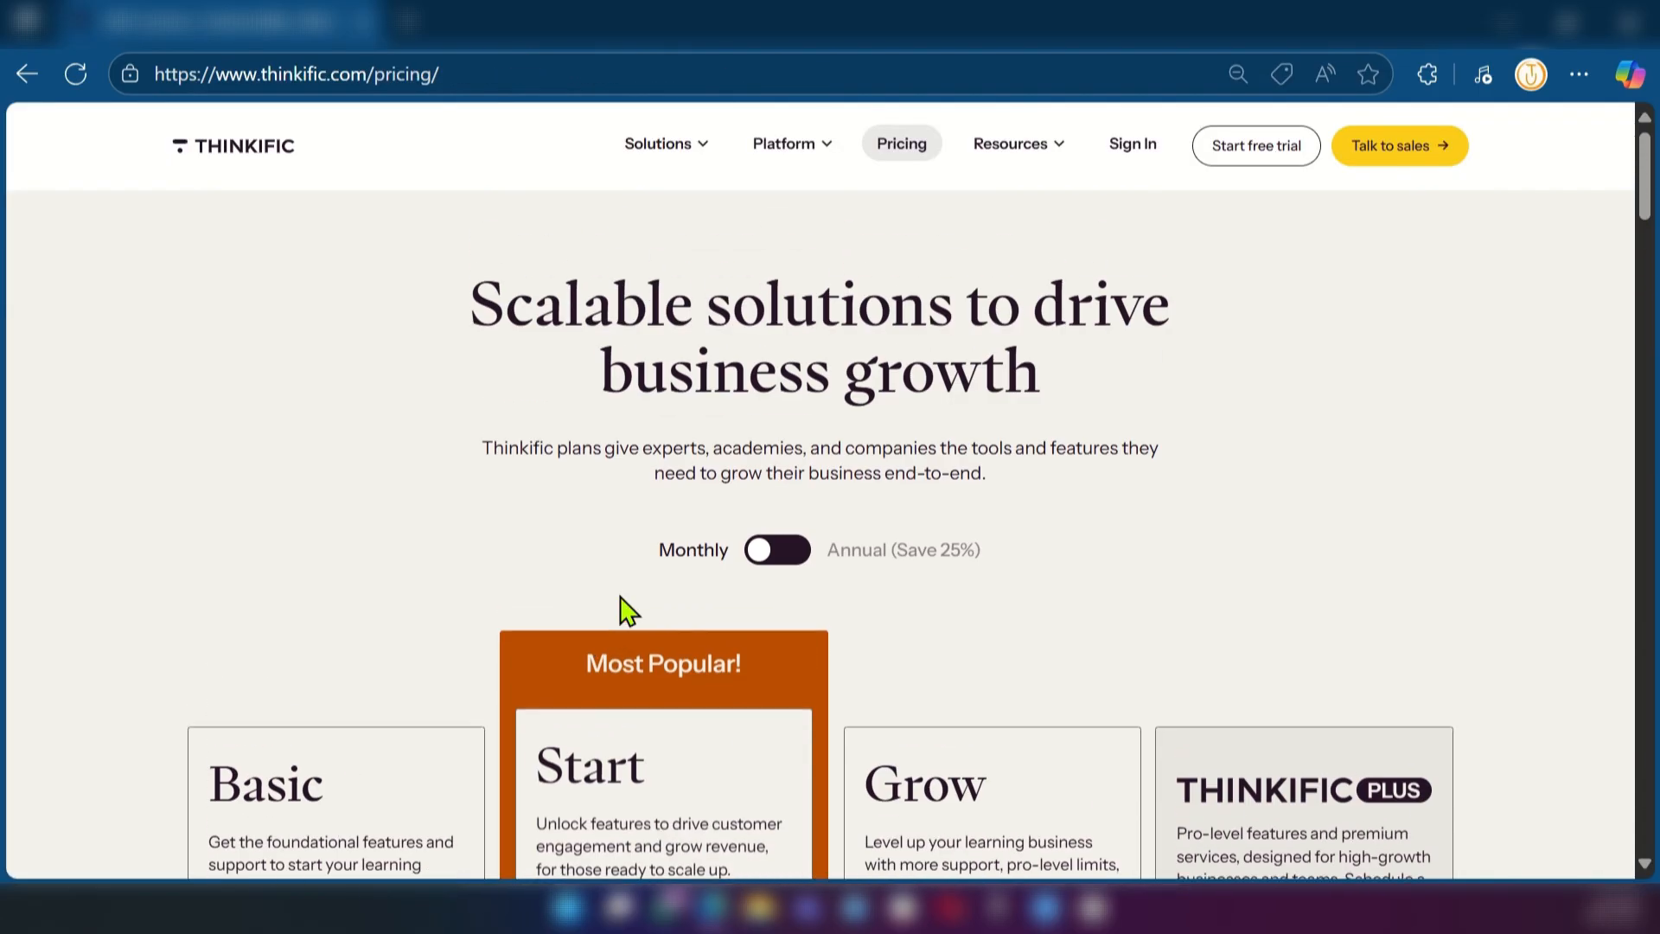
pyautogui.scroll(-3, 624, 607)
pyautogui.scroll(2, 640, 637)
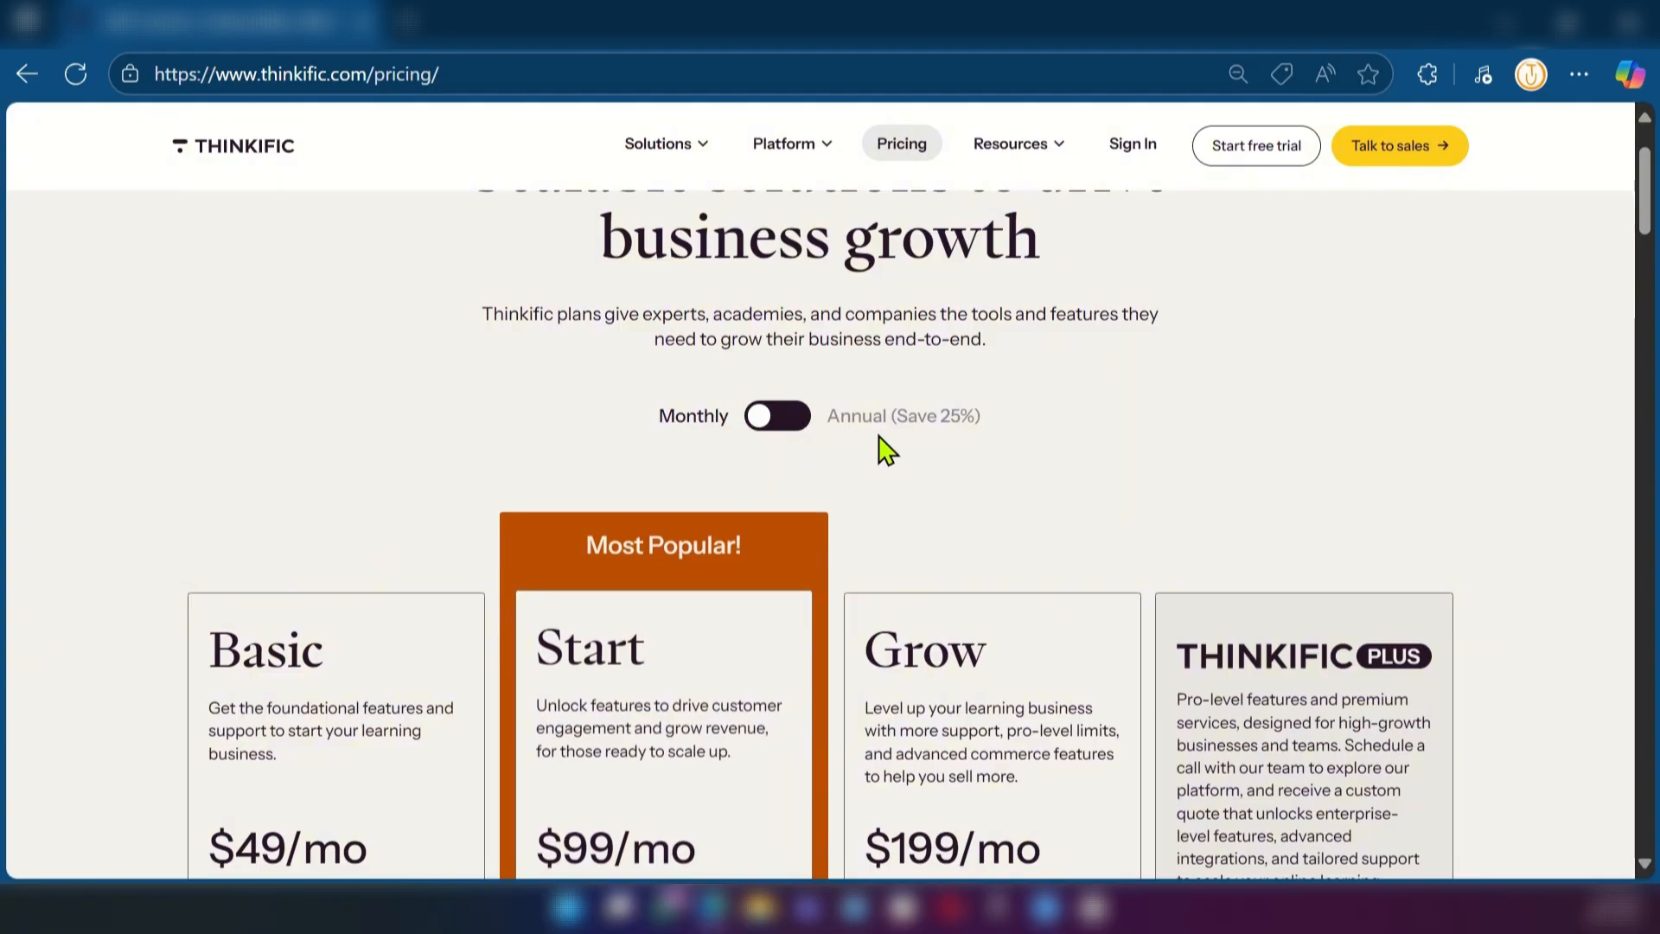
pyautogui.scroll(-2, 1040, 510)
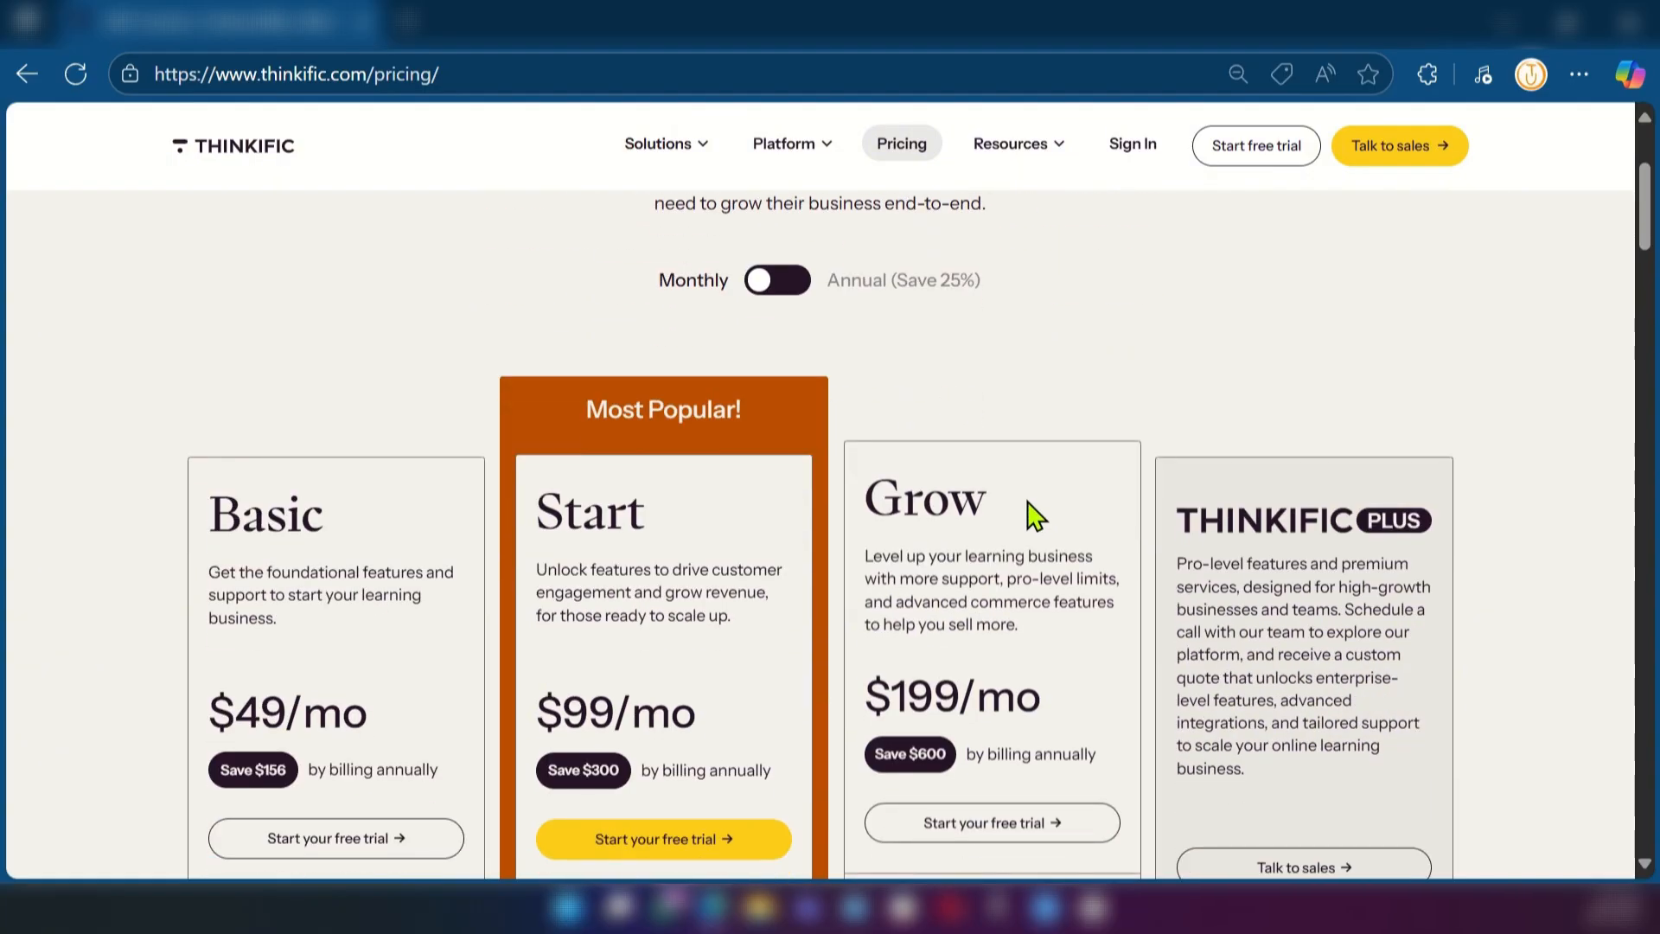
pyautogui.scroll(-3, 1020, 502)
pyautogui.scroll(4, 596, 459)
pyautogui.scroll(-1, 604, 444)
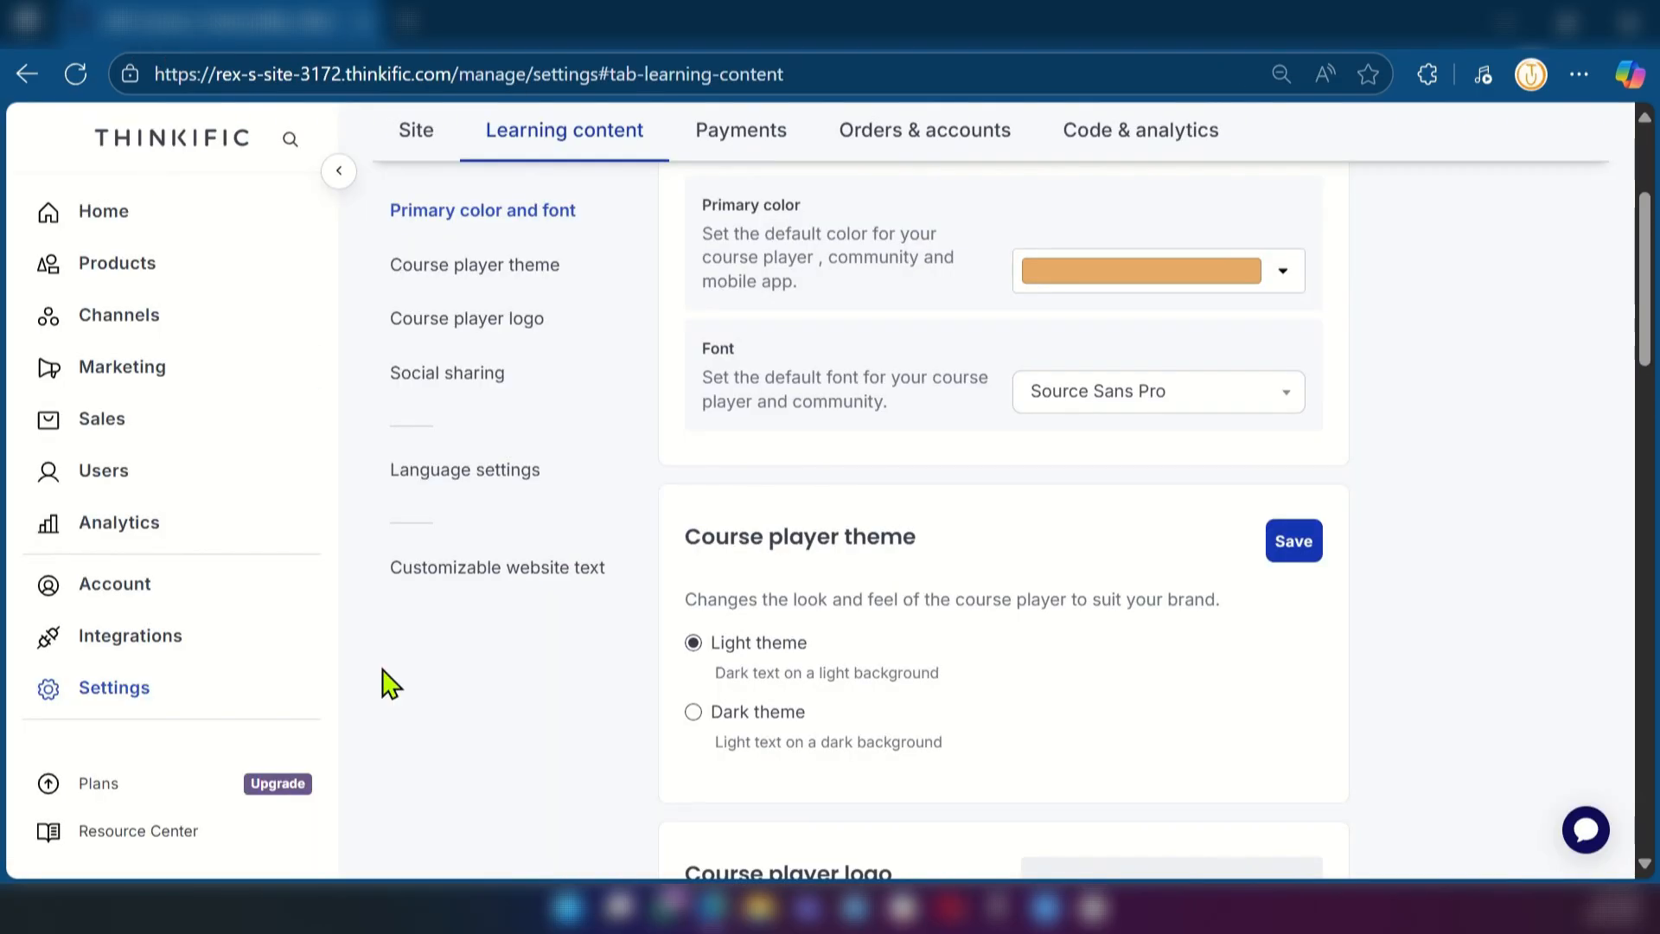
# Open the site's Integrations page and look over the featured and most popular apps
pyautogui.click(129, 635)
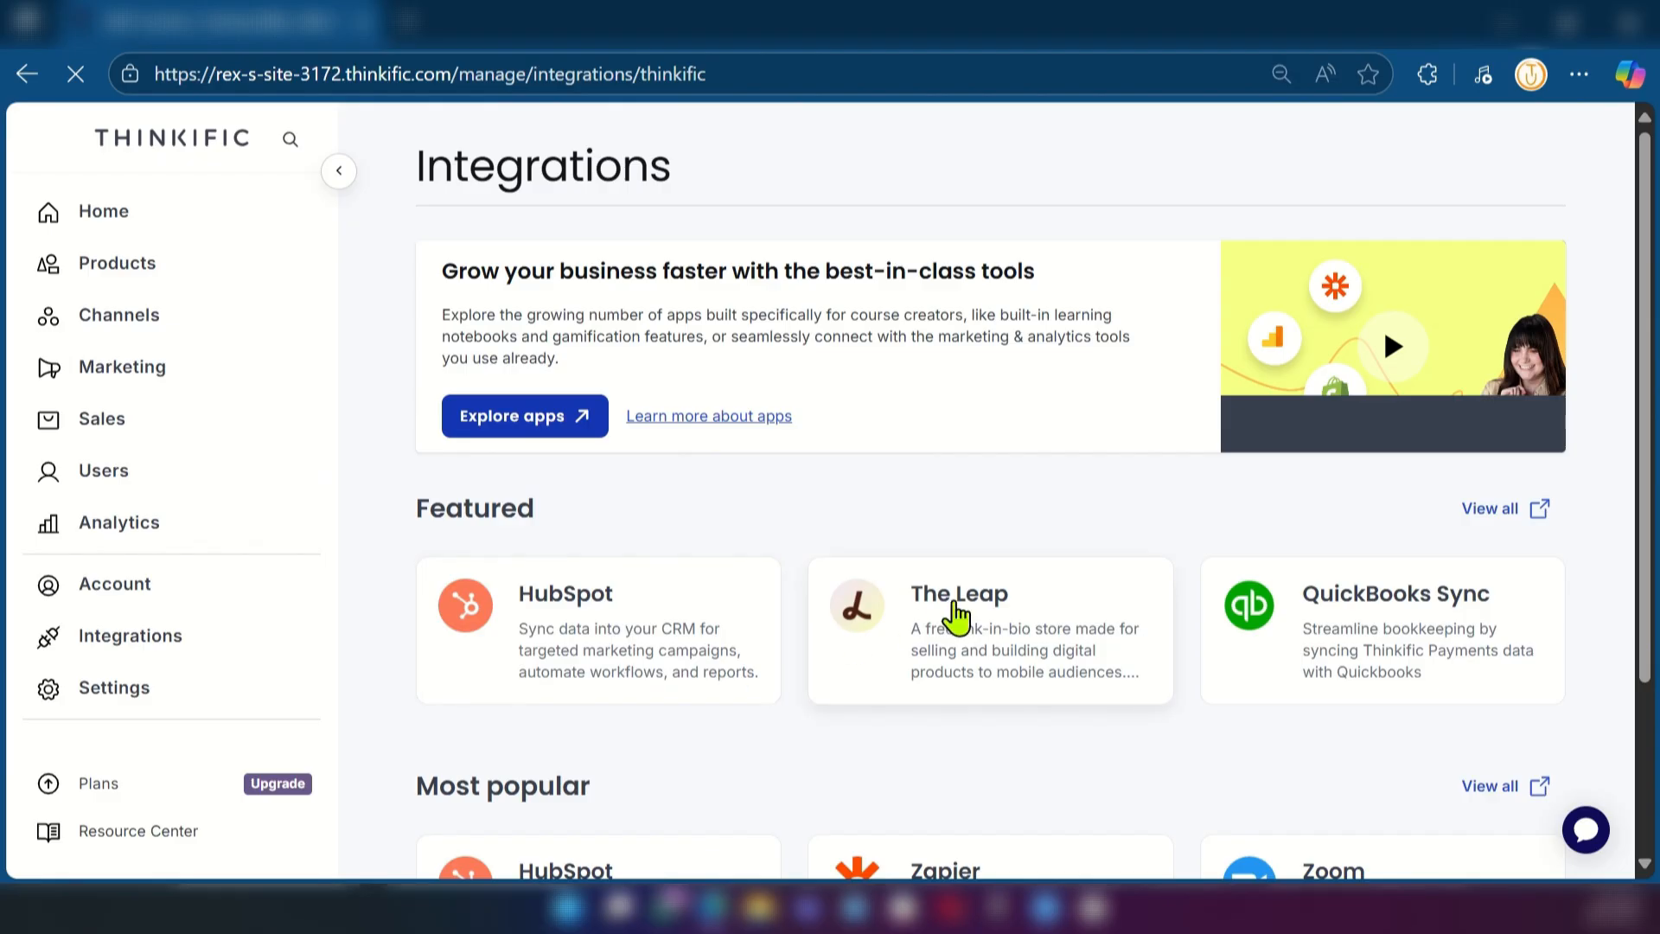
pyautogui.scroll(-3, 879, 635)
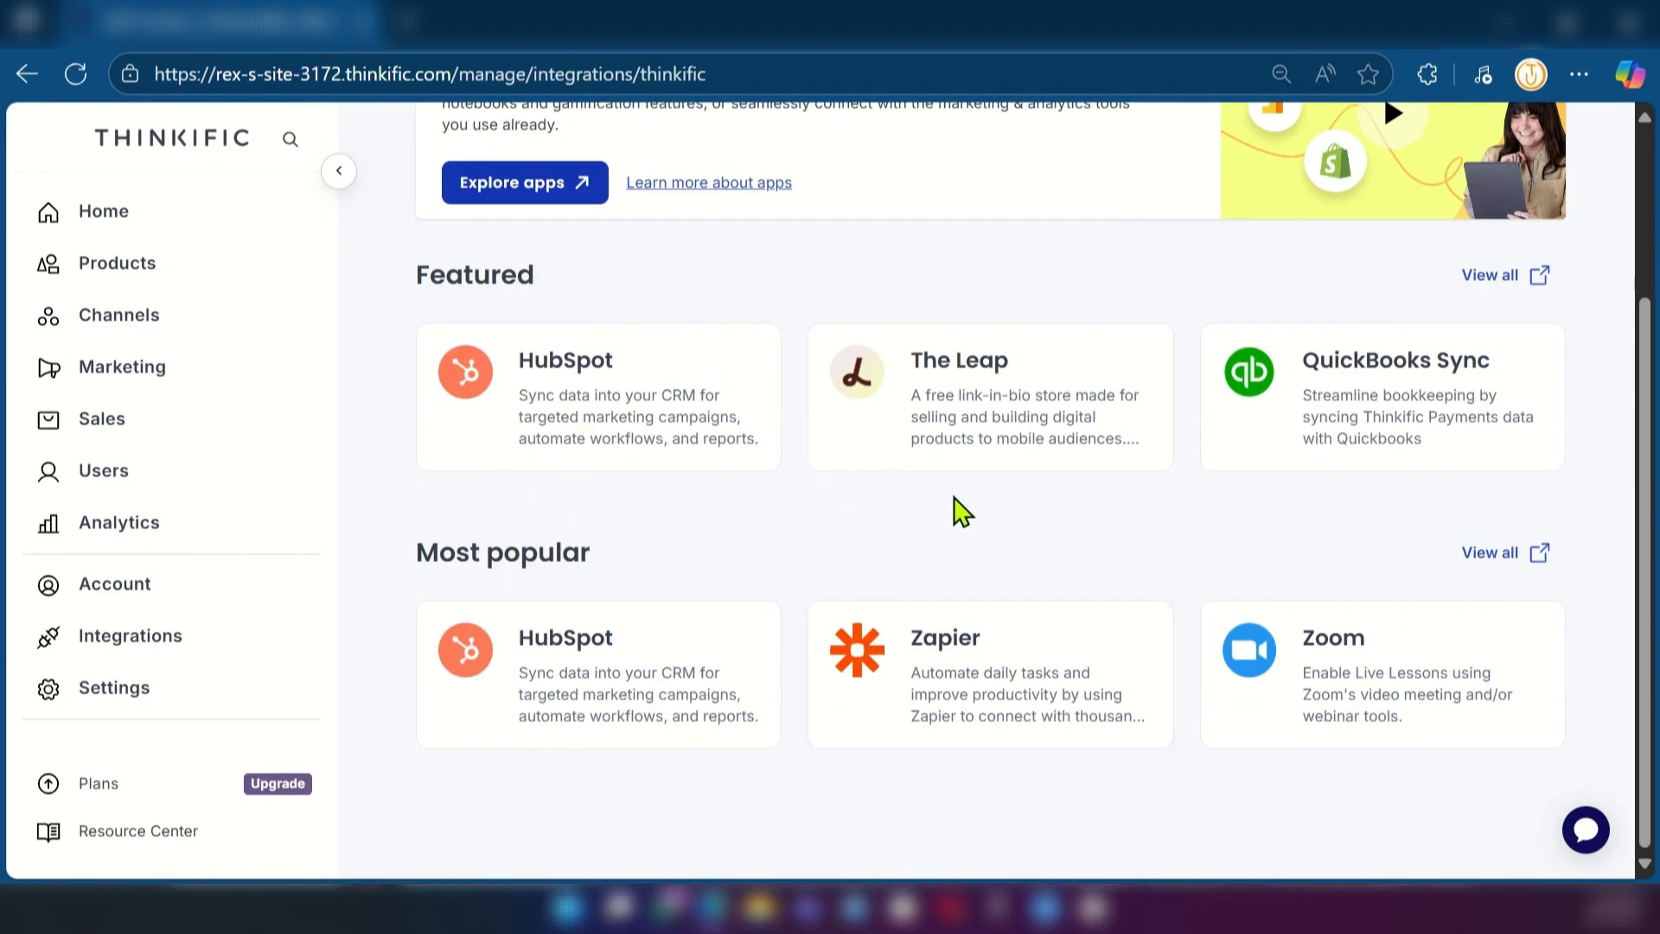
pyautogui.scroll(3, 985, 532)
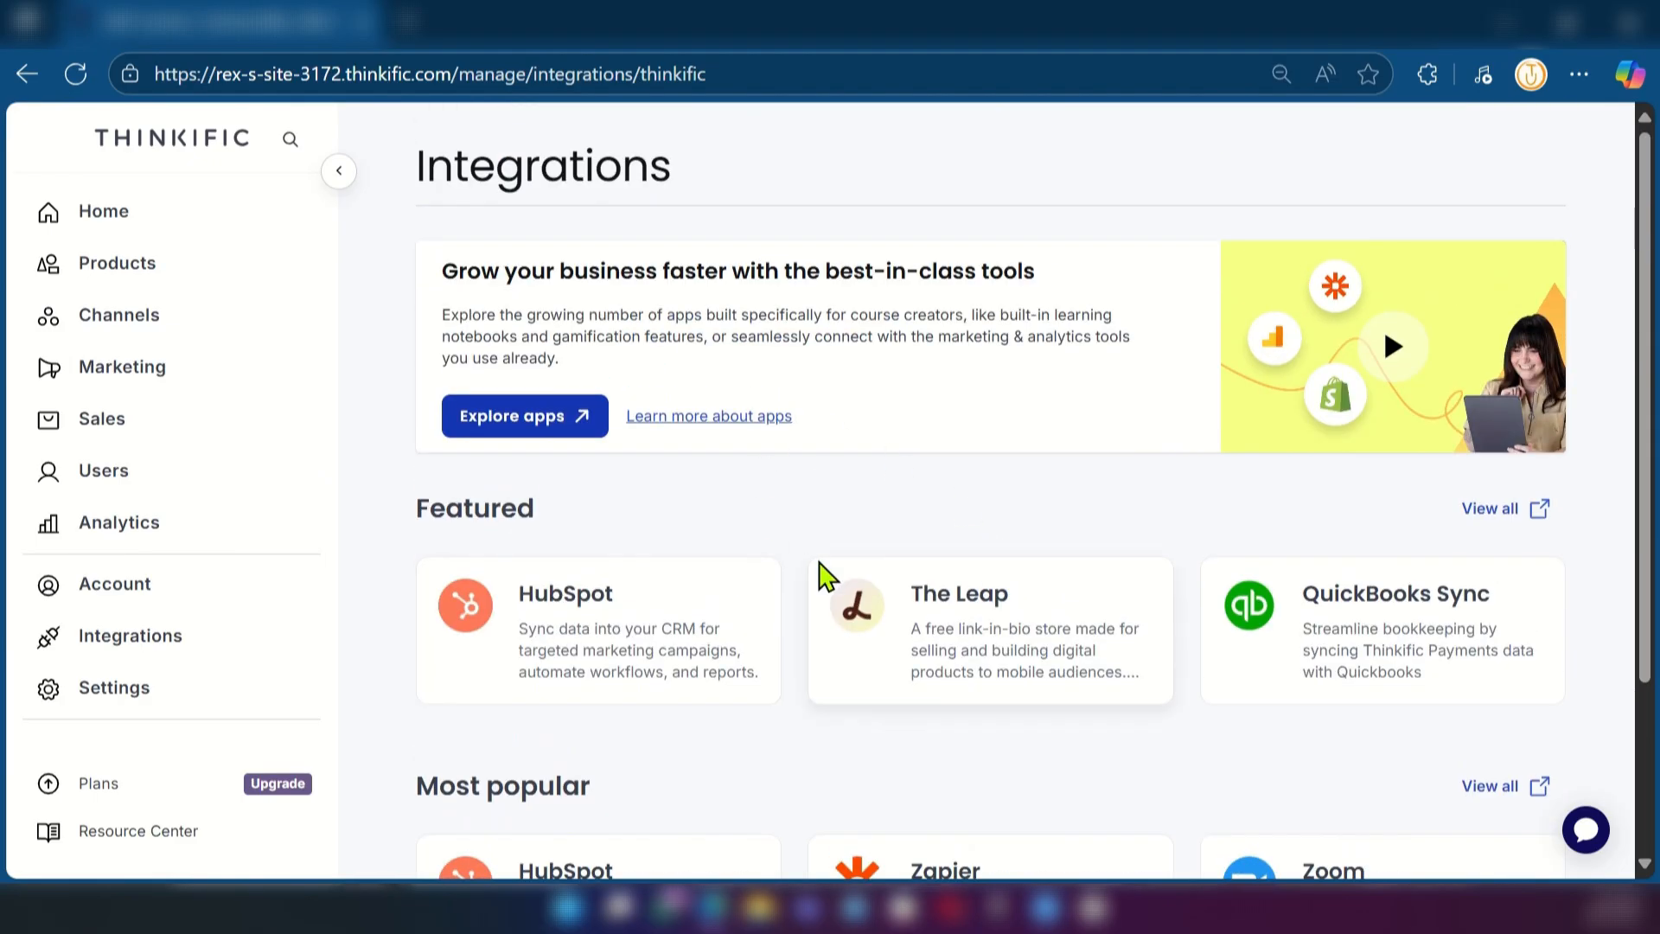
pyautogui.scroll(-3, 866, 616)
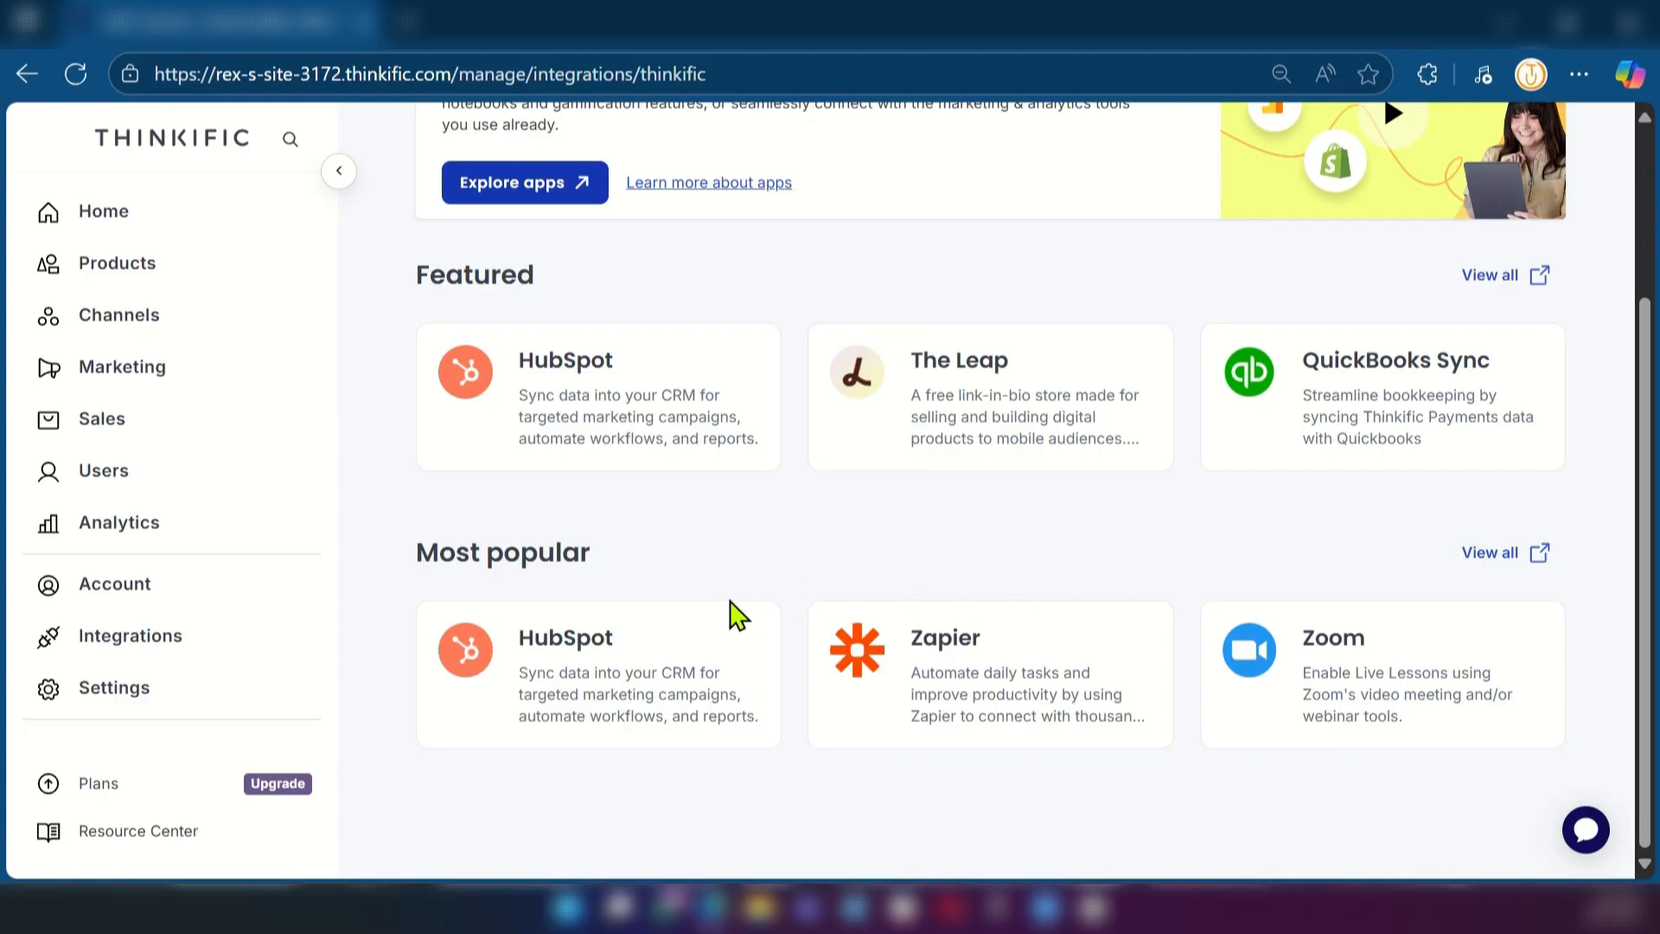
pyautogui.scroll(3, 733, 613)
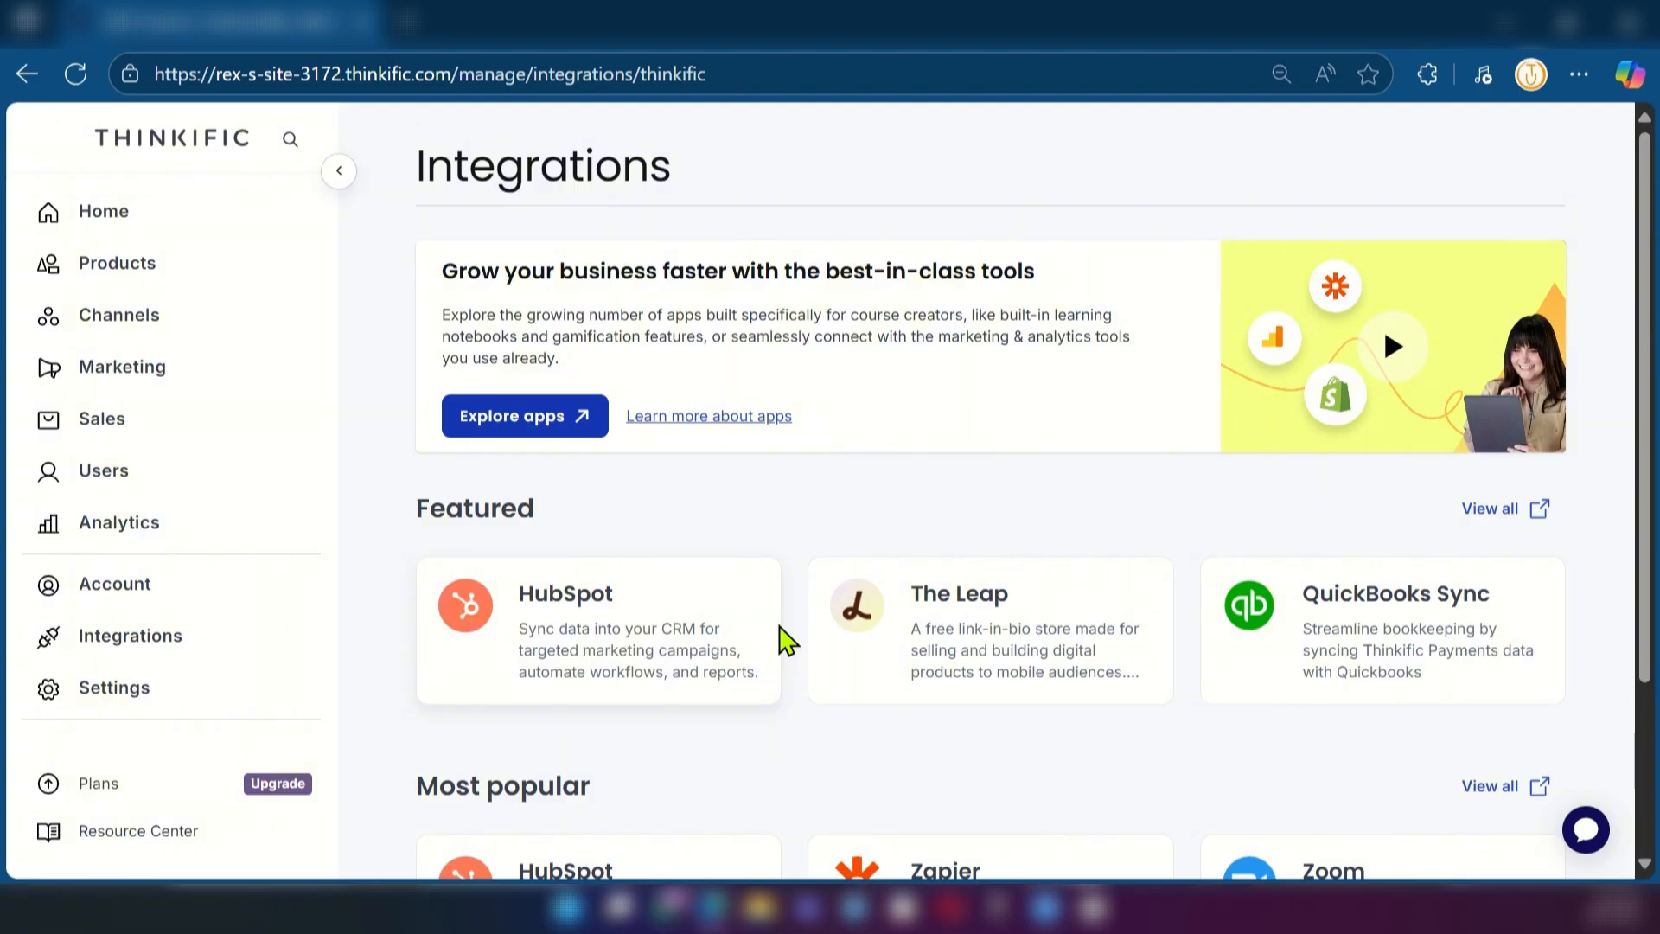
pyautogui.scroll(-3, 640, 550)
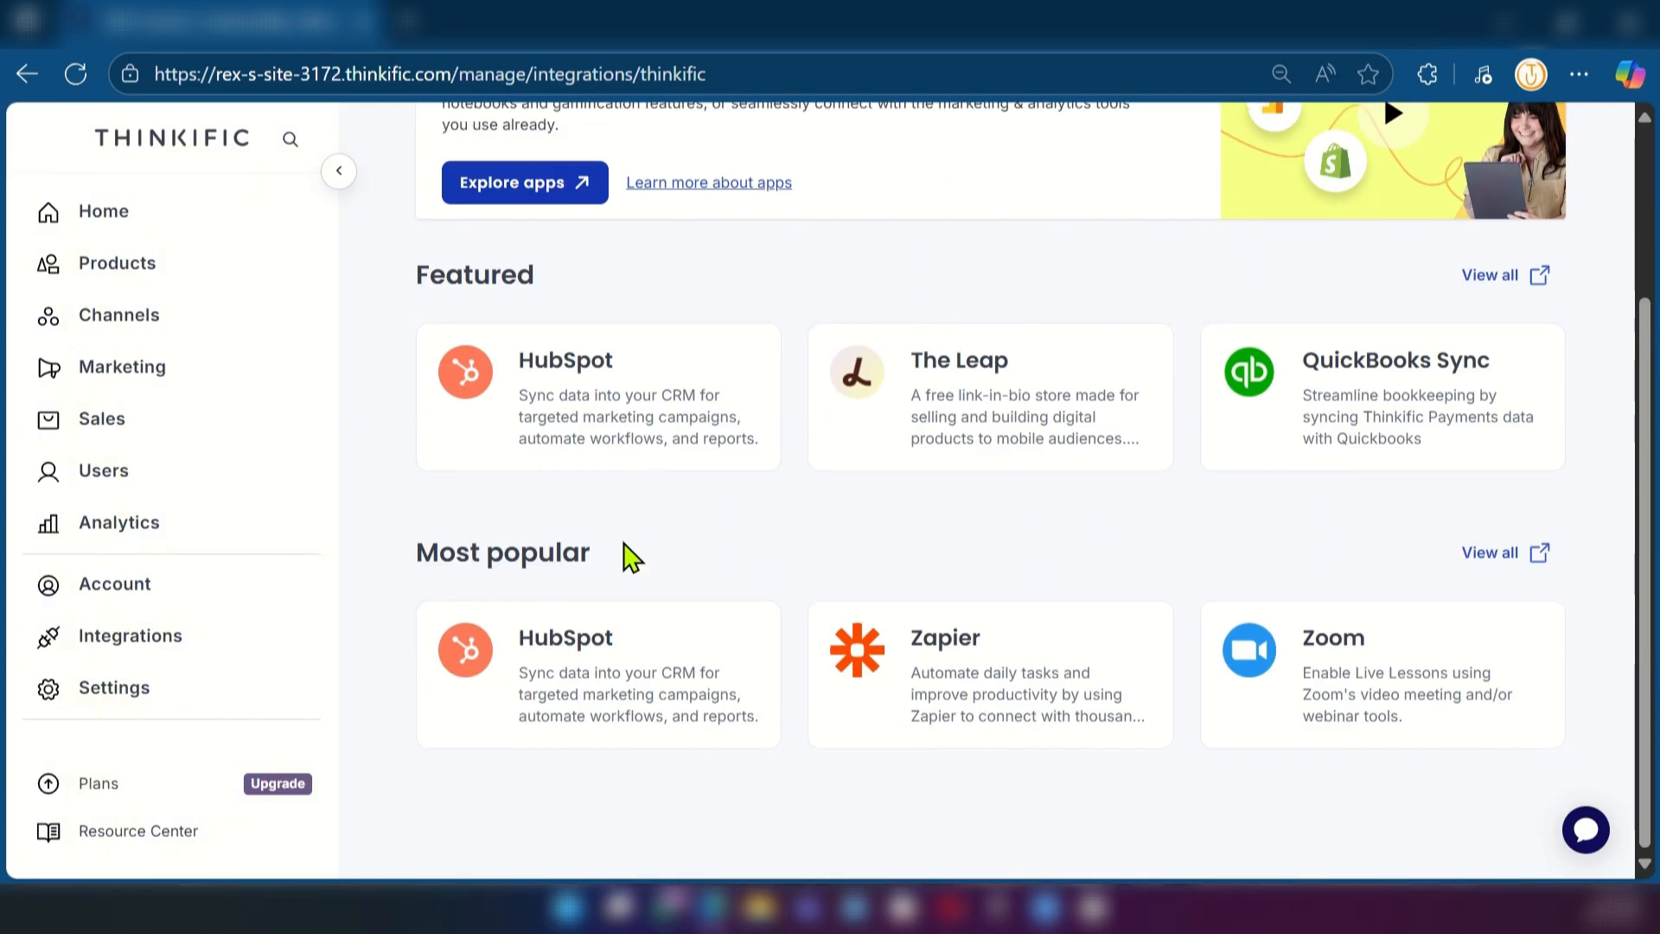